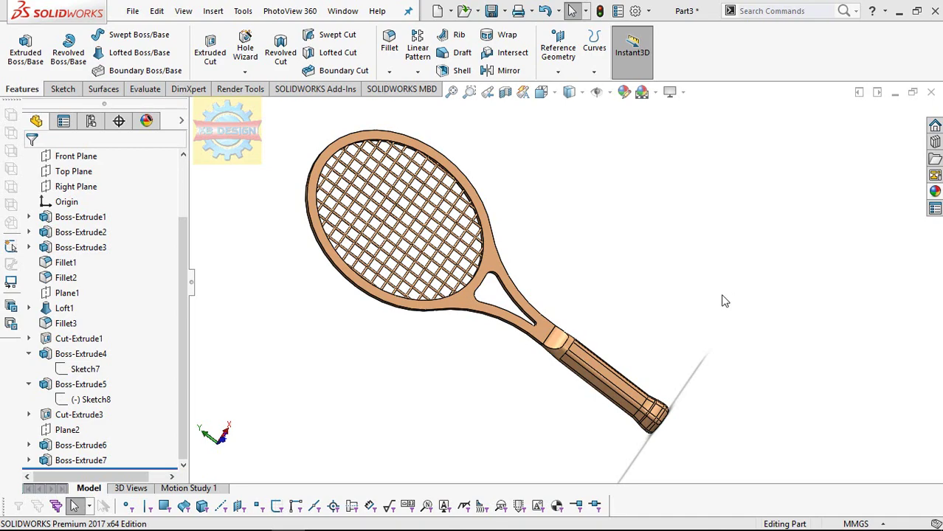
Orbit the finished tennis racket to view it from another angle
{"action": "mouse_move", "coordinate": [712, 301]}
{"action": "middle_mouse_down"}
{"action": "mouse_move", "coordinate": [496, 245]}
{"action": "mouse_move", "coordinate": [406, 170]}
{"action": "mouse_move", "coordinate": [635, 288]}
{"action": "mouse_move", "coordinate": [747, 291]}
{"action": "mouse_move", "coordinate": [825, 273]}
{"action": "mouse_move", "coordinate": [922, 280]}
{"action": "mouse_move", "coordinate": [868, 285]}
{"action": "mouse_move", "coordinate": [434, 237]}
{"action": "mouse_move", "coordinate": [324, 242]}
{"action": "mouse_move", "coordinate": [333, 254]}
{"action": "middle_mouse_up"}
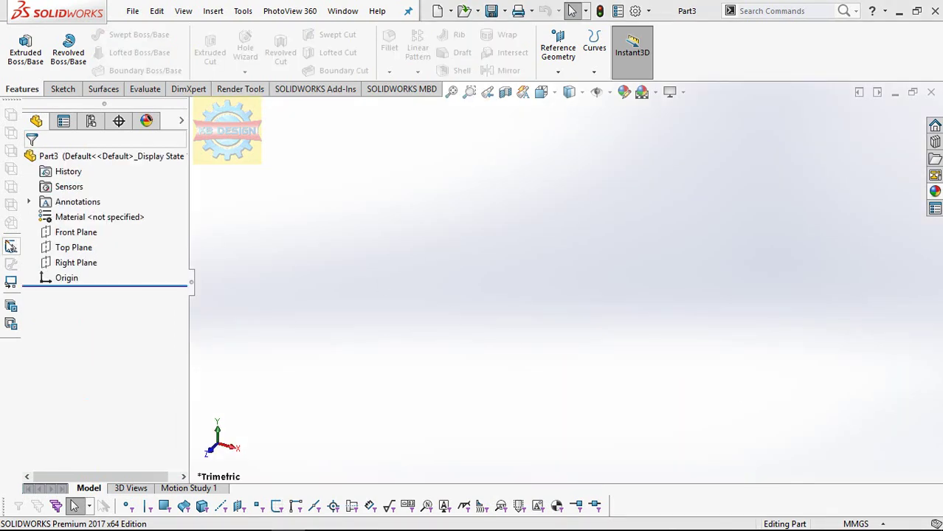
Sketch a six-sided polygon centred on the origin on the Top Plane
{"action": "left_click", "coordinate": [74, 247]}
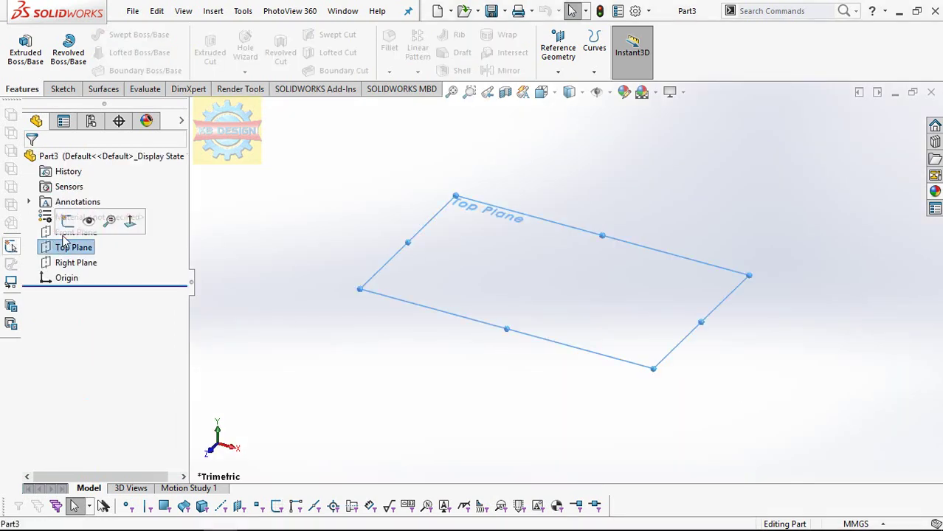
{"action": "left_click", "coordinate": [86, 219]}
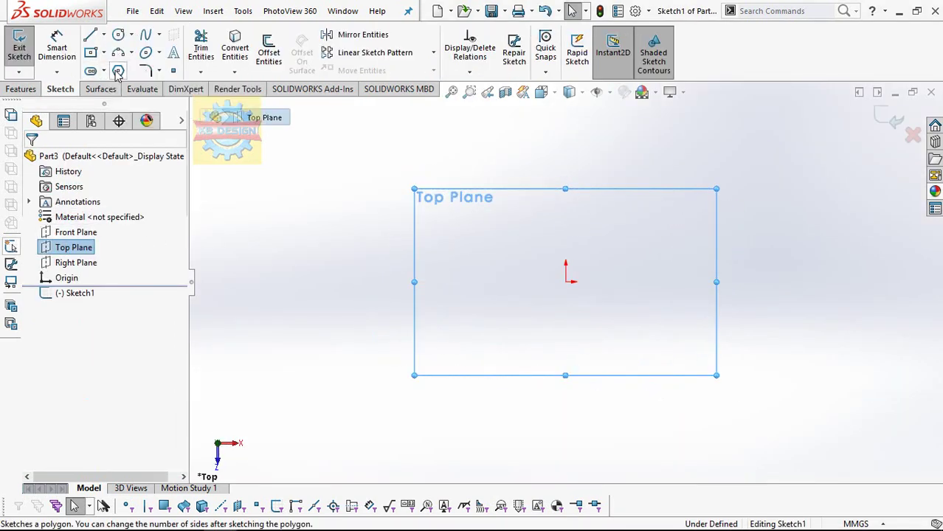
{"action": "left_click", "coordinate": [118, 71]}
{"action": "type", "text": "150"}
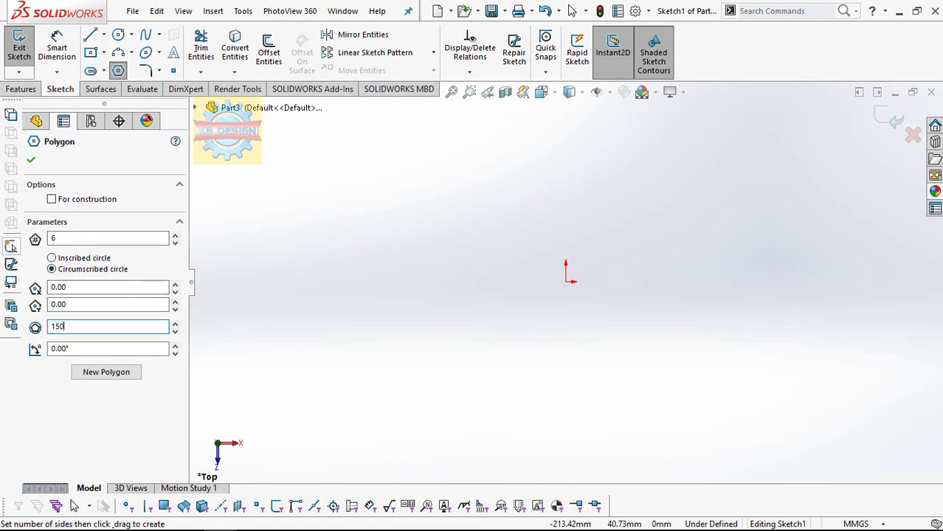
{"action": "left_click_drag", "start_coordinate": [582, 273], "coordinate": [602, 223]}
{"action": "left_click", "coordinate": [565, 221]}
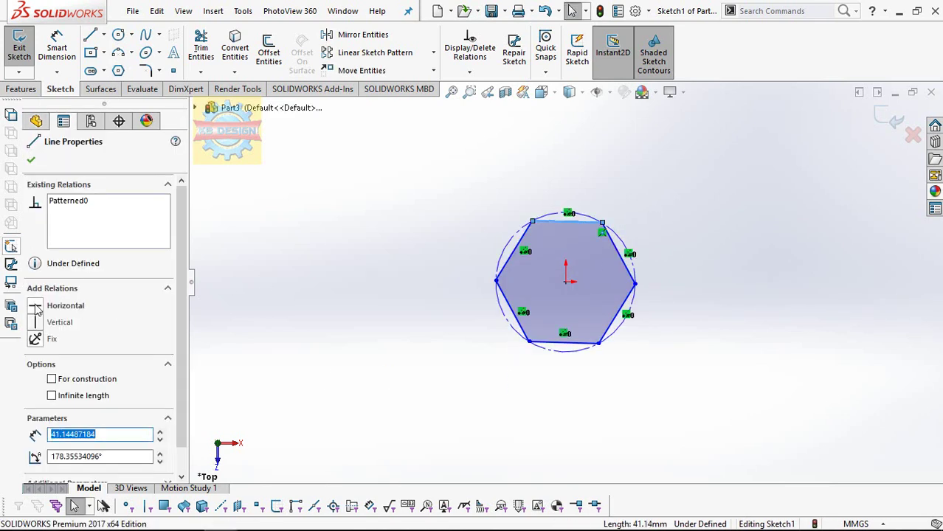
Dimension the hexagon 150 mm from corner to corner
{"action": "left_click", "coordinate": [53, 57]}
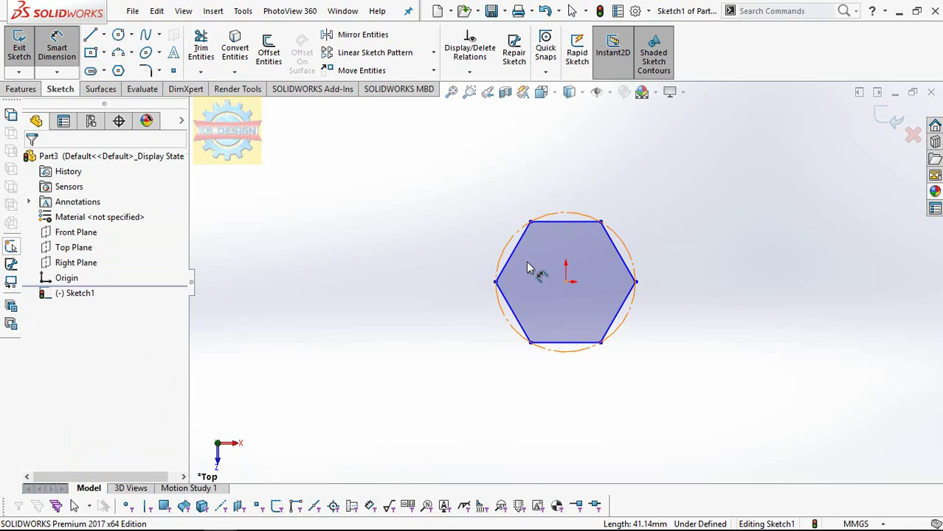
{"action": "left_click", "coordinate": [496, 285]}
{"action": "left_click", "coordinate": [636, 283]}
{"action": "left_click", "coordinate": [572, 175]}
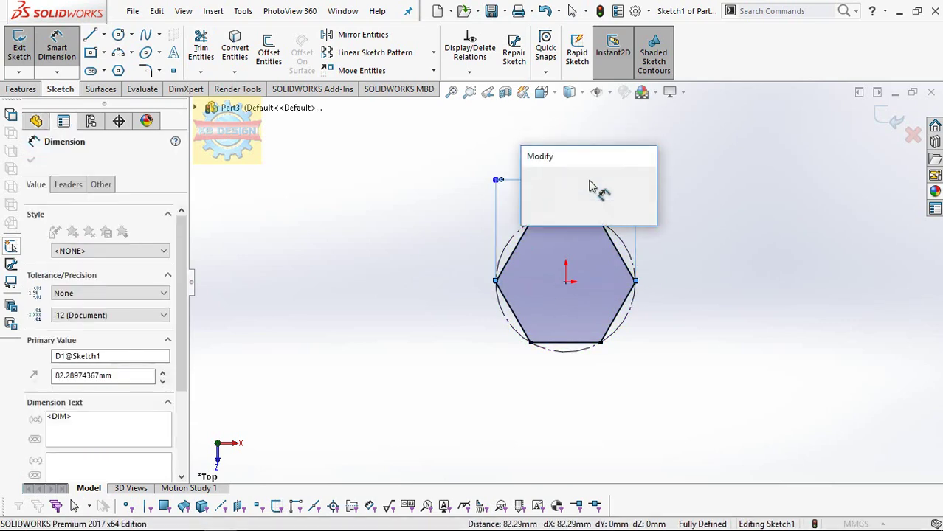
{"action": "type", "text": "150"}
{"action": "key", "text": "Return"}
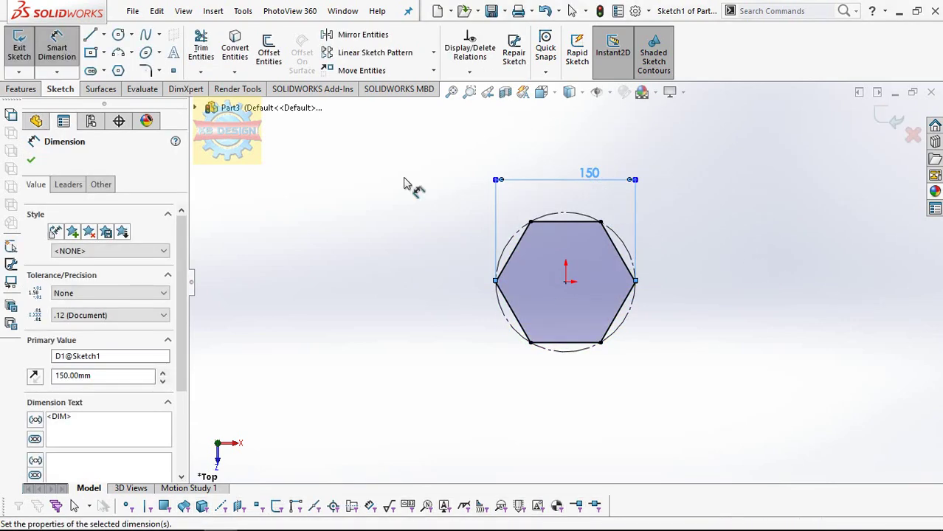
{"action": "left_click", "coordinate": [22, 89]}
Extrude the hexagon sketch 50 mm
{"action": "left_click", "coordinate": [25, 49]}
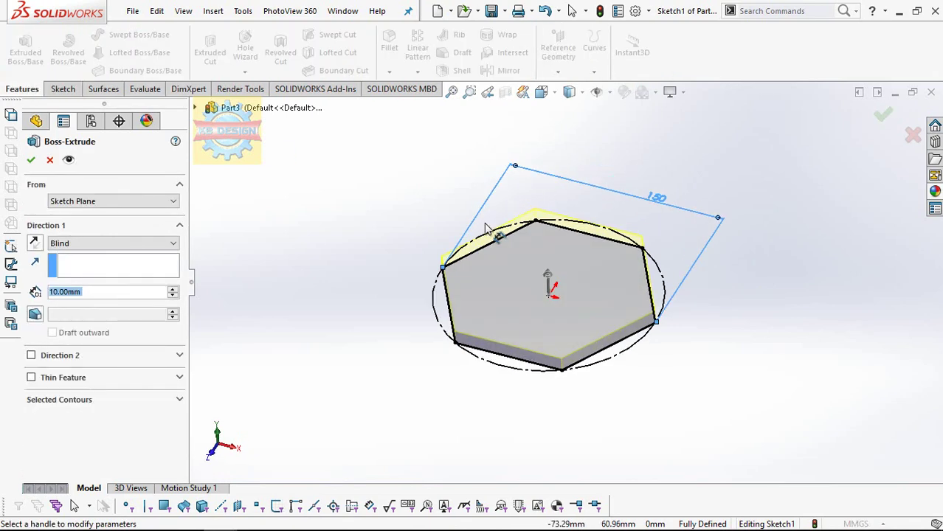
{"action": "type", "text": "50"}
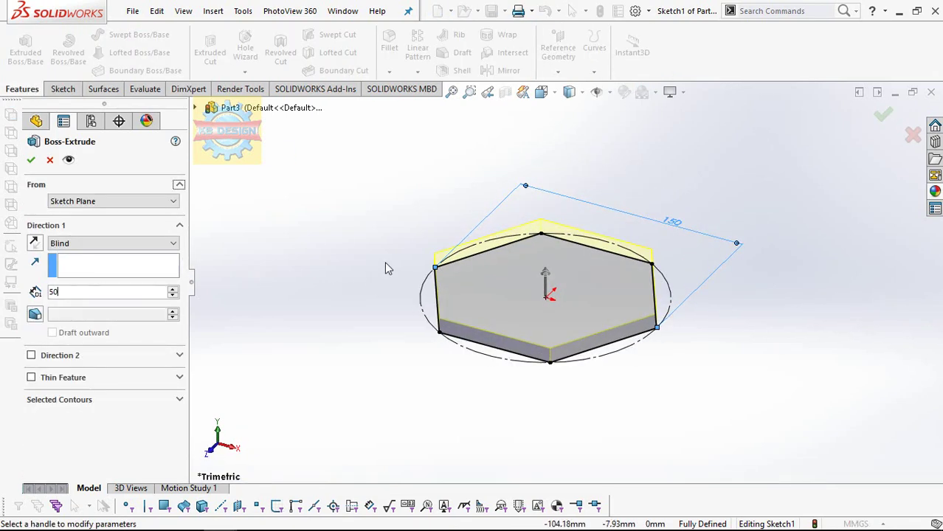
{"action": "key", "text": "Return"}
{"action": "left_click", "coordinate": [28, 156]}
Convert the block's top face outline and extrude it 40 mm with a 15° draft
{"action": "left_click", "coordinate": [560, 258]}
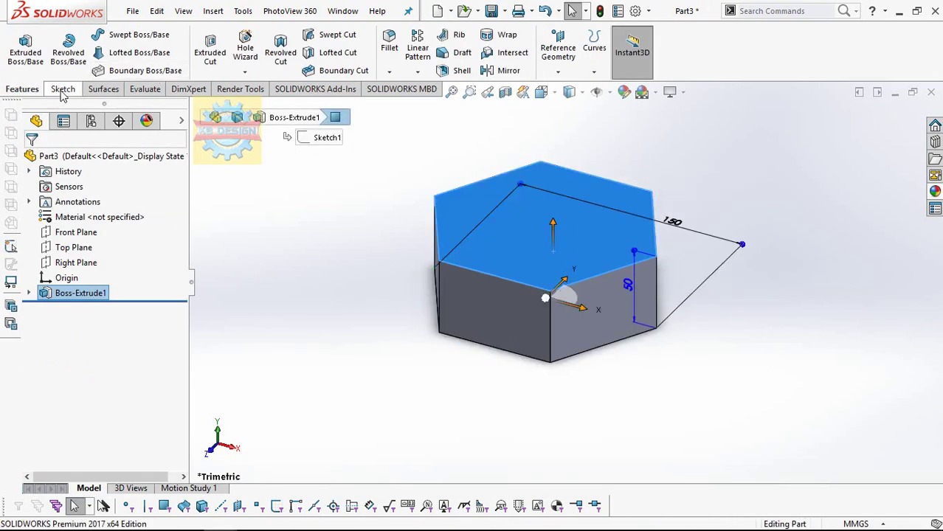
{"action": "left_click", "coordinate": [8, 42]}
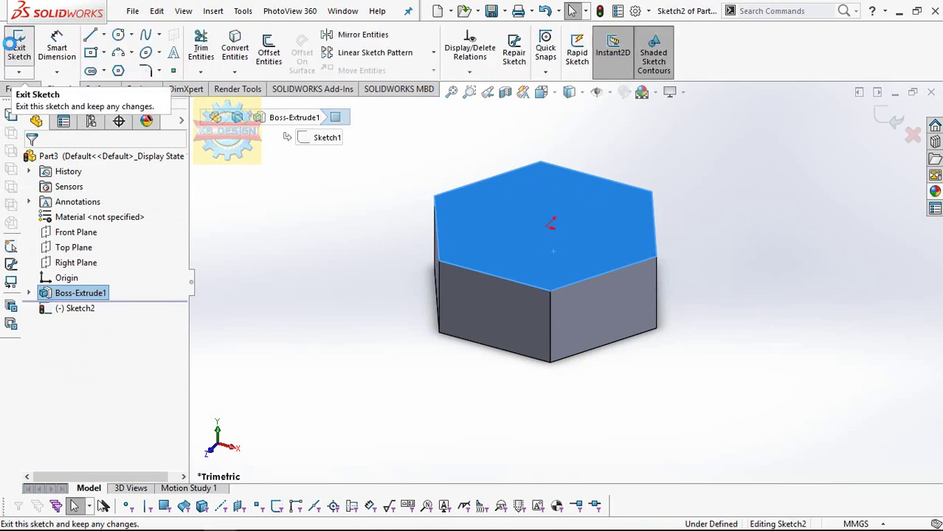
{"action": "left_click", "coordinate": [21, 89]}
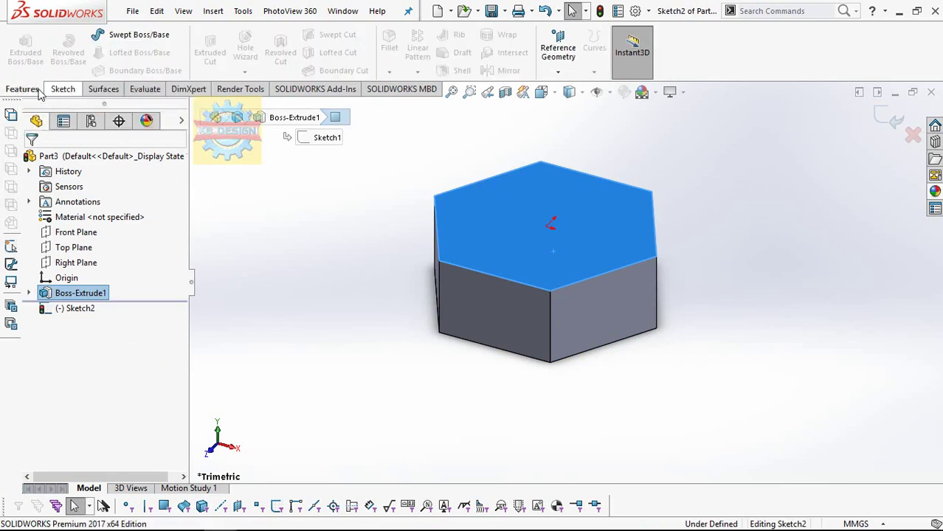
{"action": "left_click", "coordinate": [61, 89]}
{"action": "left_click", "coordinate": [235, 48]}
{"action": "left_click", "coordinate": [21, 89]}
{"action": "left_click", "coordinate": [25, 51]}
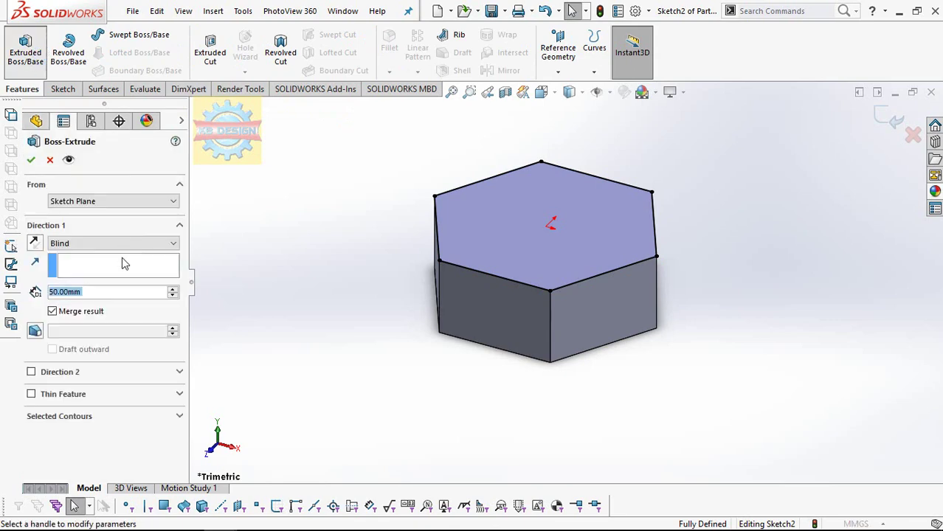
{"action": "type", "text": "40"}
{"action": "left_click", "coordinate": [36, 332]}
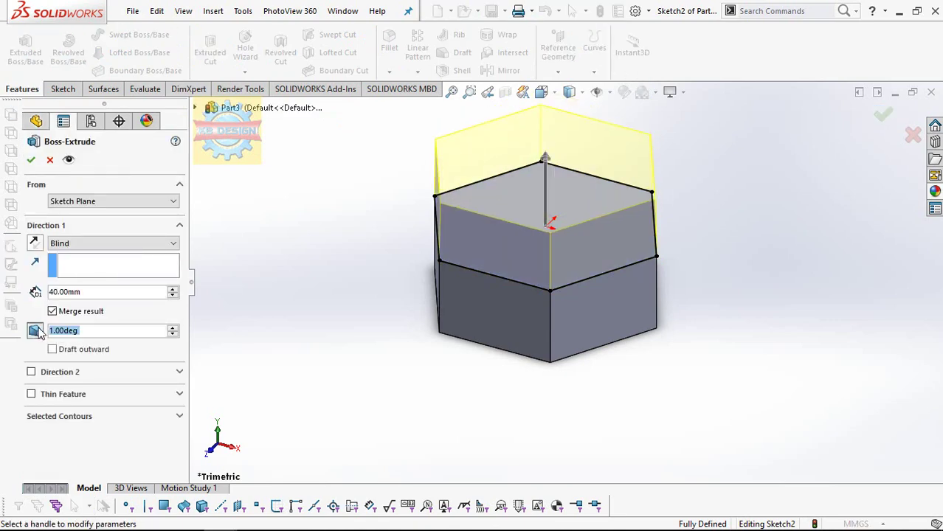
{"action": "type", "text": "15"}
{"action": "key", "text": "Return"}
{"action": "left_click", "coordinate": [32, 160]}
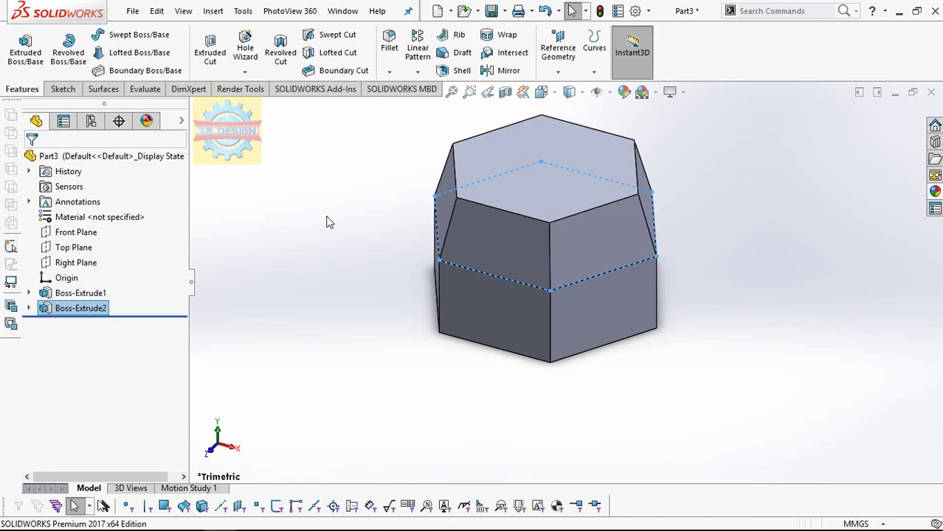
Convert the tapered section's top face and extrude it 400 mm into a hex shaft
{"action": "left_click", "coordinate": [537, 193]}
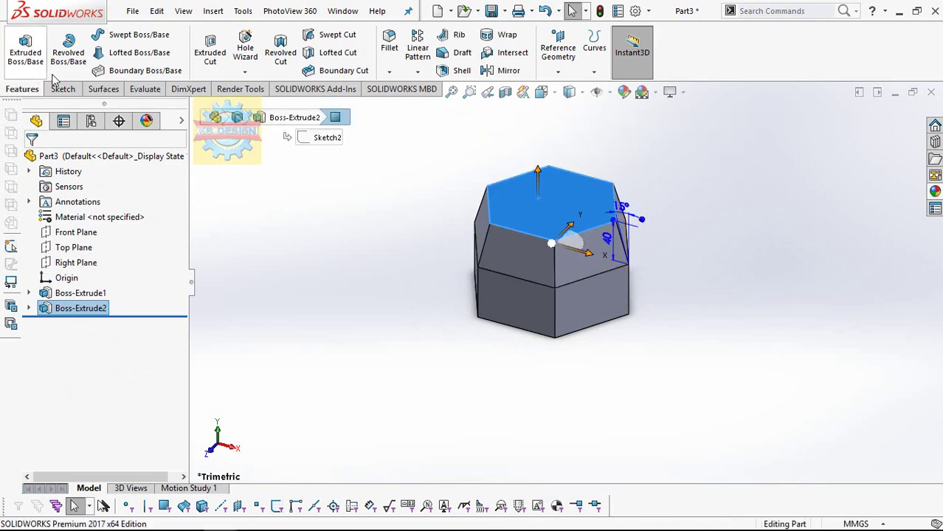
{"action": "left_click", "coordinate": [20, 50]}
{"action": "left_click", "coordinate": [19, 50]}
{"action": "left_click", "coordinate": [234, 50]}
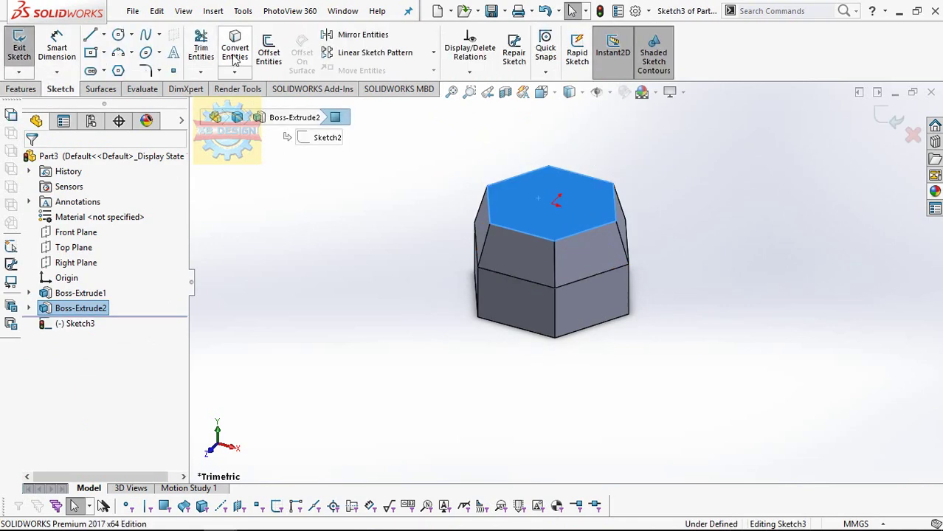
{"action": "left_click", "coordinate": [21, 88]}
{"action": "left_click", "coordinate": [36, 66]}
{"action": "type", "text": "400"}
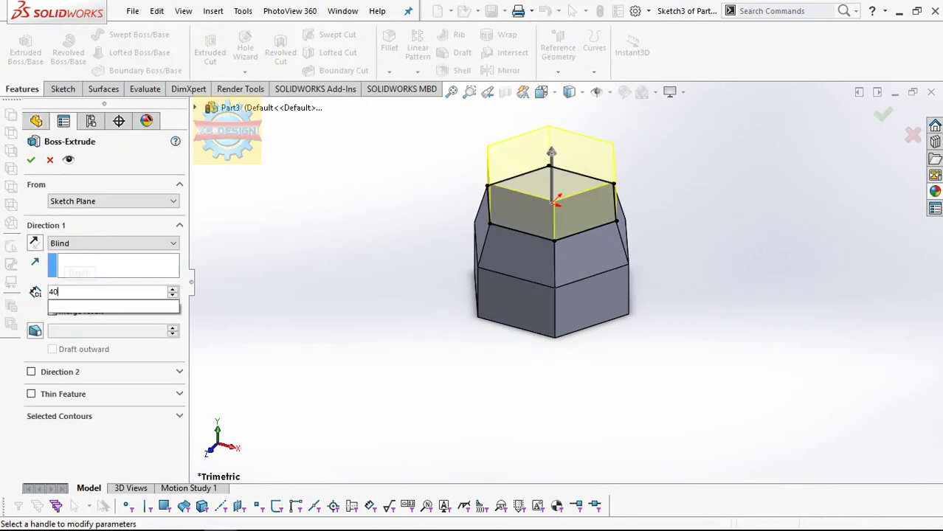
{"action": "key", "text": "Return"}
{"action": "left_click", "coordinate": [31, 158]}
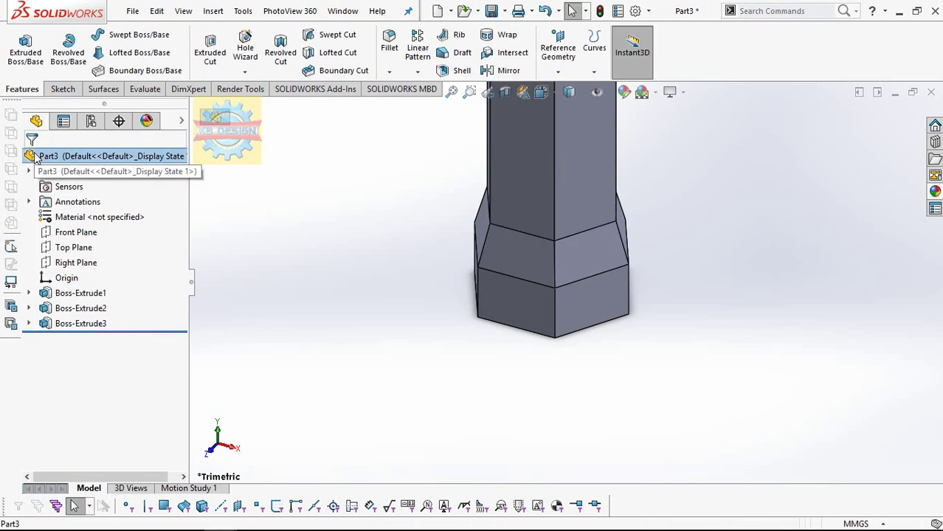
Start a 130 mm fillet, clearing the mistakenly picked bottom face
{"action": "middle_click_drag", "start_coordinate": [552, 263], "coordinate": [531, 147]}
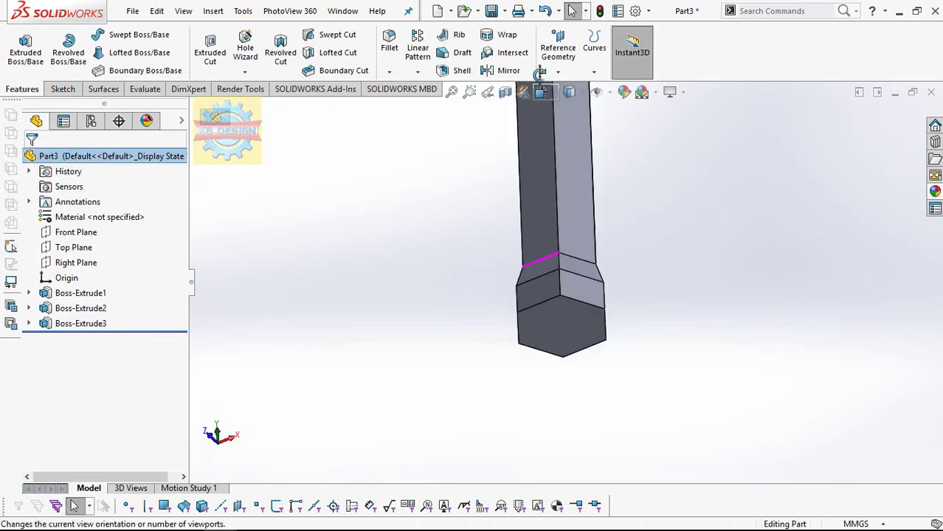
{"action": "left_click", "coordinate": [389, 43]}
{"action": "type", "text": "130"}
{"action": "key", "text": "Return"}
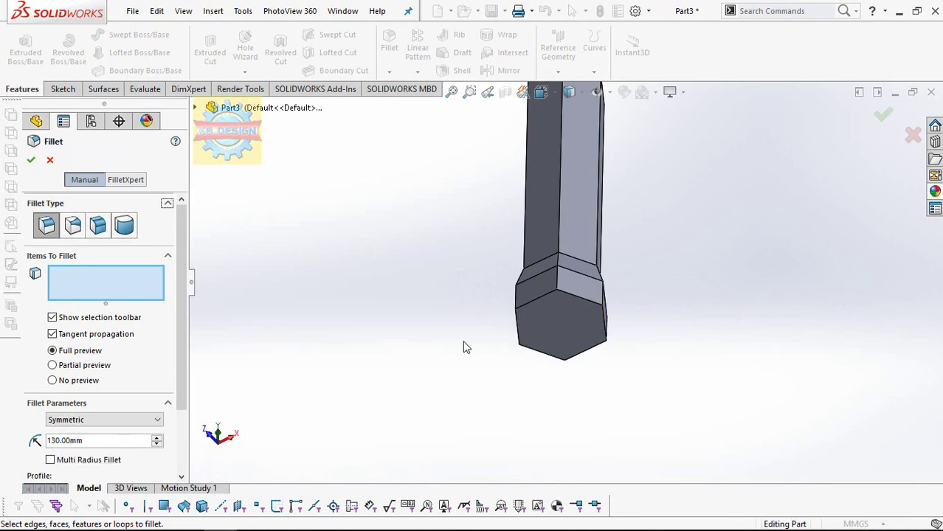
{"action": "left_click", "coordinate": [552, 316]}
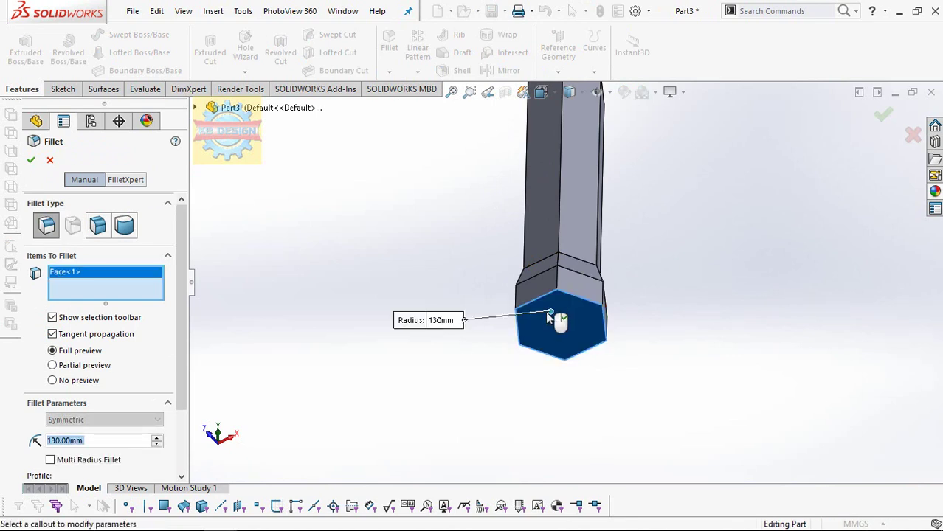
{"action": "right_click", "coordinate": [129, 276]}
{"action": "left_click", "coordinate": [214, 289]}
Select the edges where the hex shaft meets the tapered section
{"action": "mouse_move", "coordinate": [530, 338]}
{"action": "middle_mouse_down"}
{"action": "mouse_move", "coordinate": [558, 310]}
{"action": "mouse_move", "coordinate": [572, 319]}
{"action": "middle_mouse_up"}
{"action": "left_click", "coordinate": [559, 307]}
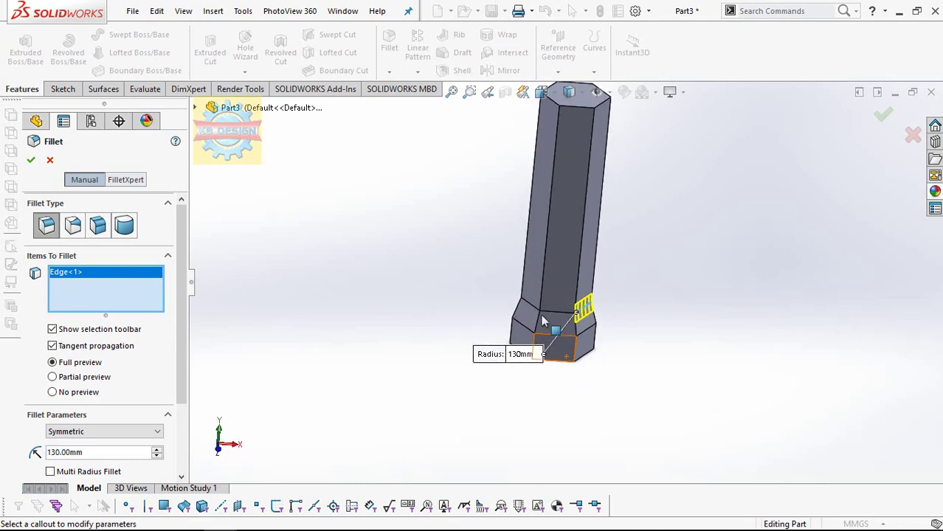
{"action": "left_click", "coordinate": [573, 319]}
{"action": "left_click", "coordinate": [539, 314]}
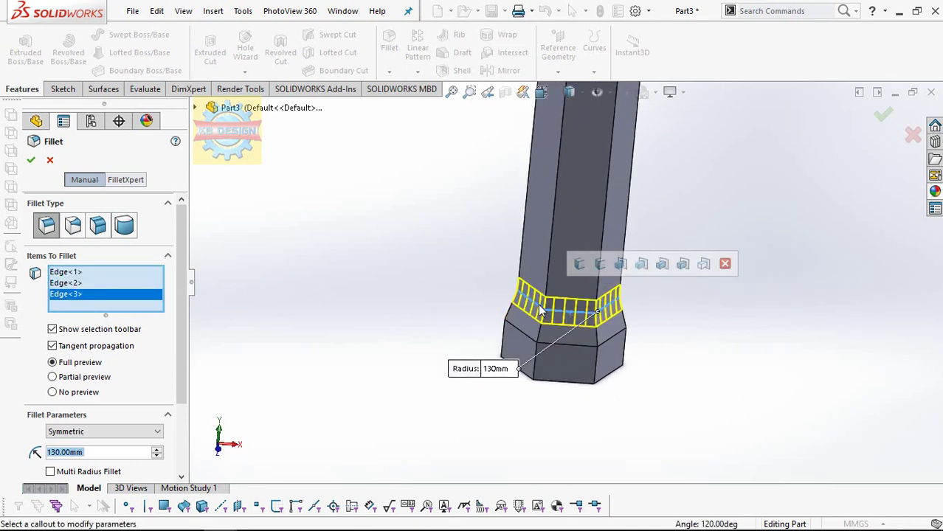
{"action": "middle_click_drag", "start_coordinate": [539, 313], "coordinate": [502, 286]}
{"action": "left_click", "coordinate": [502, 286]}
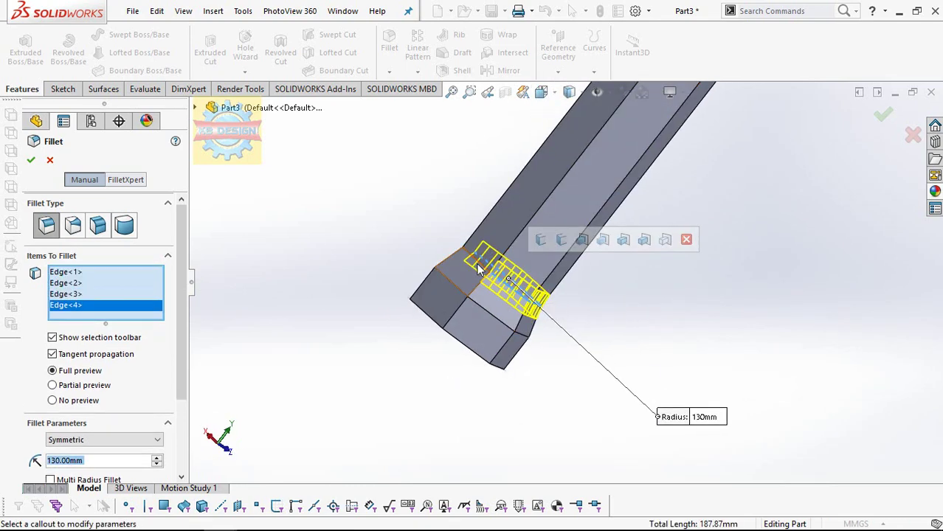
{"action": "left_click", "coordinate": [448, 274]}
{"action": "left_click", "coordinate": [476, 310]}
{"action": "left_click", "coordinate": [516, 331]}
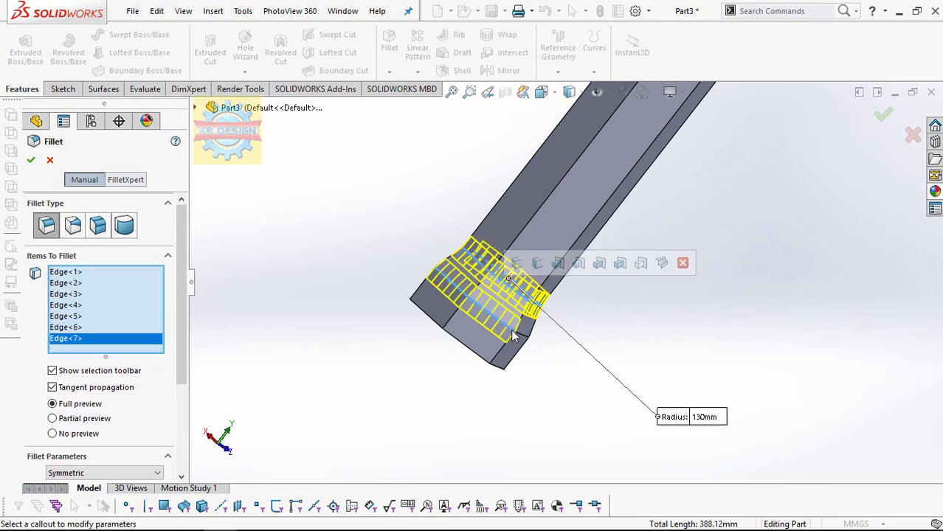
{"action": "left_click", "coordinate": [526, 344]}
Add the remaining tapered-section edges and apply the 130 mm Fillet1
{"action": "middle_click_drag", "start_coordinate": [526, 343], "coordinate": [634, 378]}
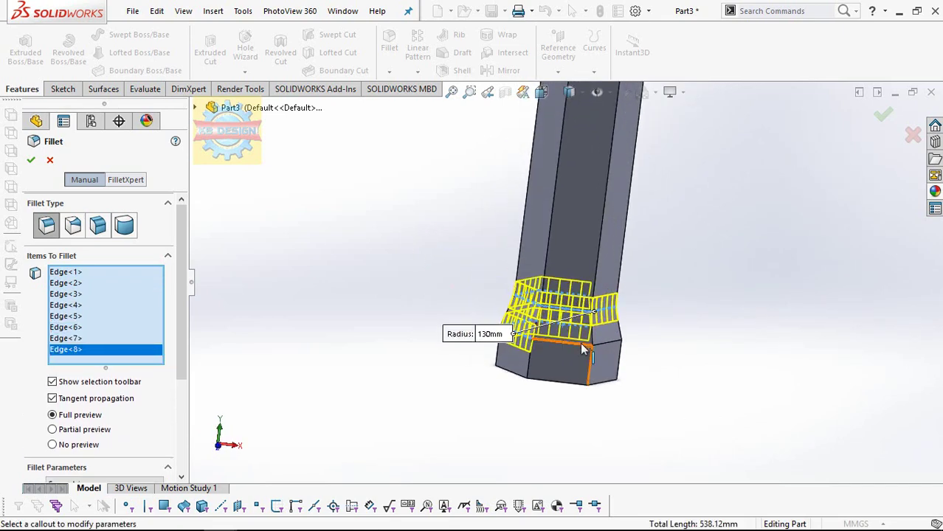
{"action": "left_click", "coordinate": [583, 349]}
{"action": "left_click", "coordinate": [603, 347]}
{"action": "middle_click_drag", "start_coordinate": [637, 350], "coordinate": [625, 335]}
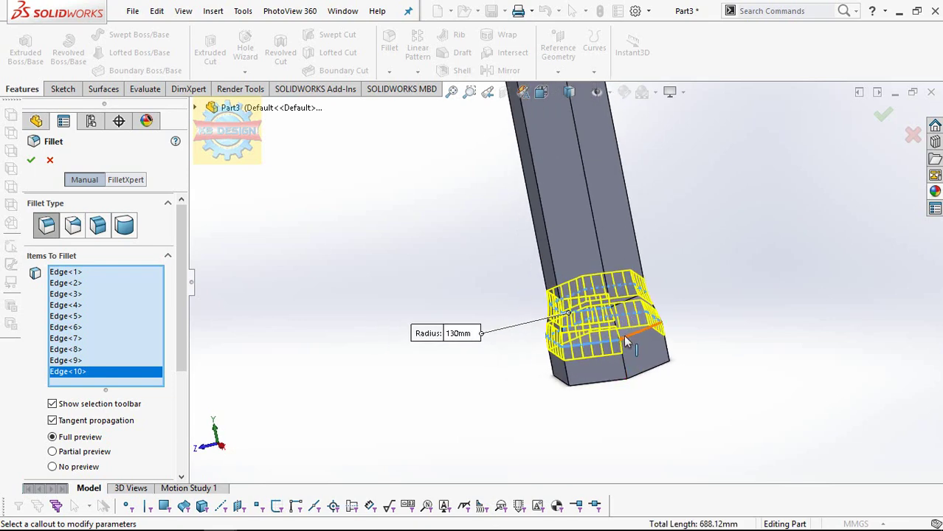
{"action": "left_click", "coordinate": [624, 335]}
{"action": "left_click", "coordinate": [616, 280]}
{"action": "left_click", "coordinate": [30, 163]}
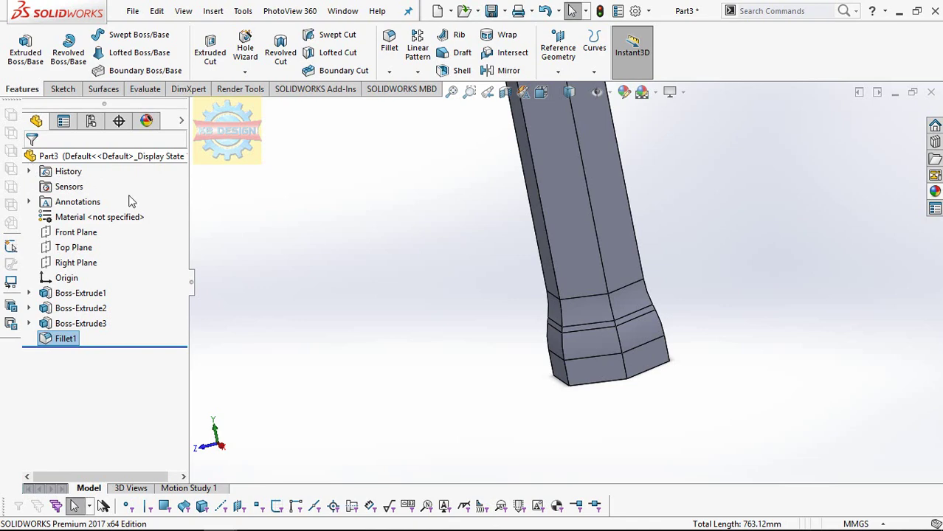
{"action": "mouse_move", "coordinate": [596, 288]}
{"action": "middle_mouse_down"}
{"action": "mouse_move", "coordinate": [525, 270]}
{"action": "mouse_move", "coordinate": [579, 226]}
{"action": "mouse_move", "coordinate": [561, 206]}
{"action": "middle_mouse_up"}
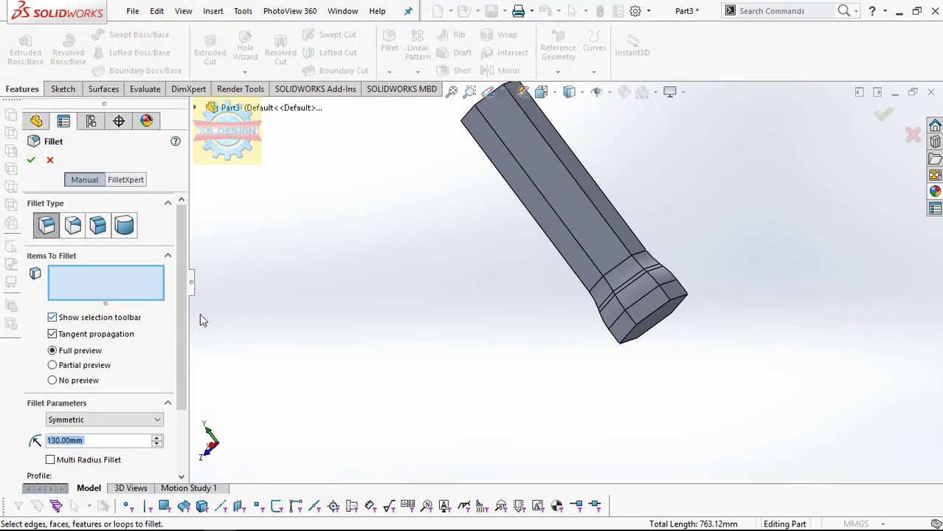
Round all six long edges of the hex handle with a 20 mm Fillet2
{"action": "left_click", "coordinate": [607, 229]}
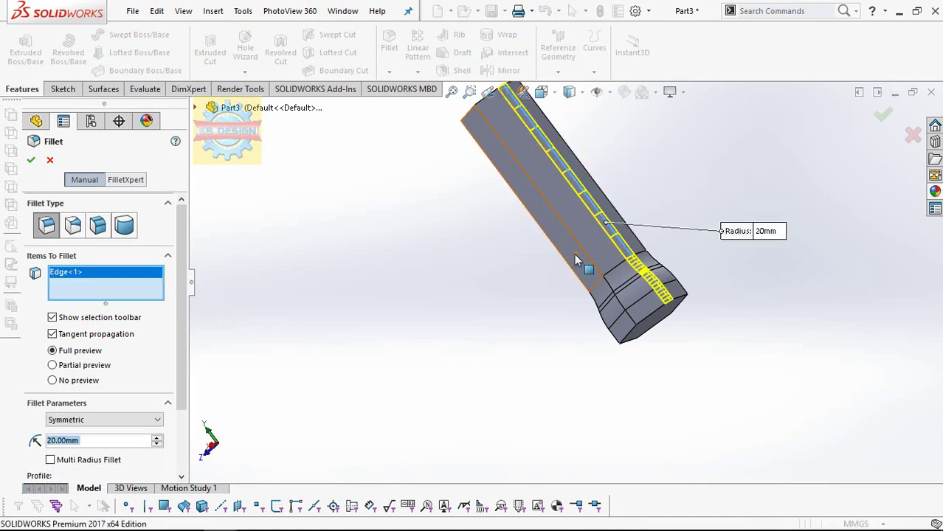
{"action": "left_click", "coordinate": [579, 265]}
{"action": "left_click", "coordinate": [579, 264]}
{"action": "mouse_move", "coordinate": [605, 289]}
{"action": "middle_mouse_down"}
{"action": "mouse_move", "coordinate": [604, 267]}
{"action": "mouse_move", "coordinate": [579, 270]}
{"action": "mouse_move", "coordinate": [551, 306]}
{"action": "mouse_move", "coordinate": [584, 260]}
{"action": "middle_mouse_up"}
{"action": "left_click", "coordinate": [585, 264]}
{"action": "left_click", "coordinate": [580, 268]}
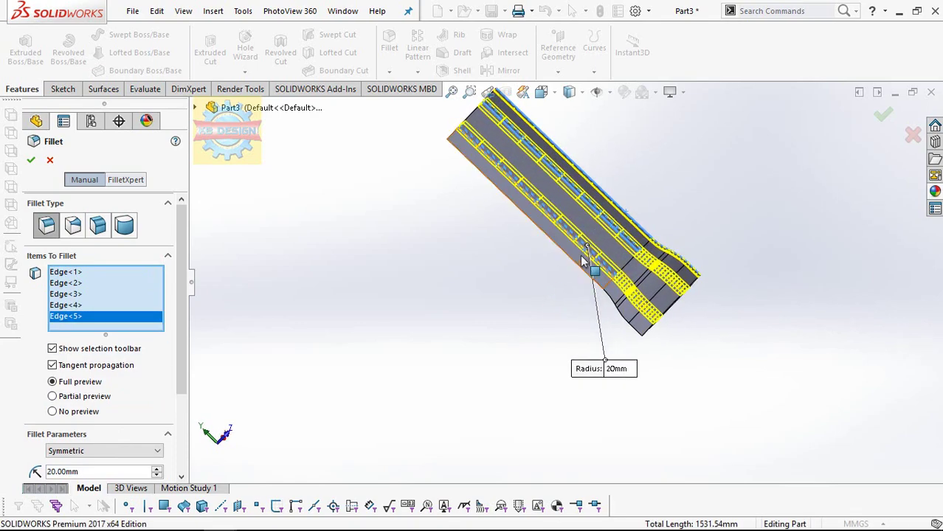
{"action": "left_click", "coordinate": [574, 264]}
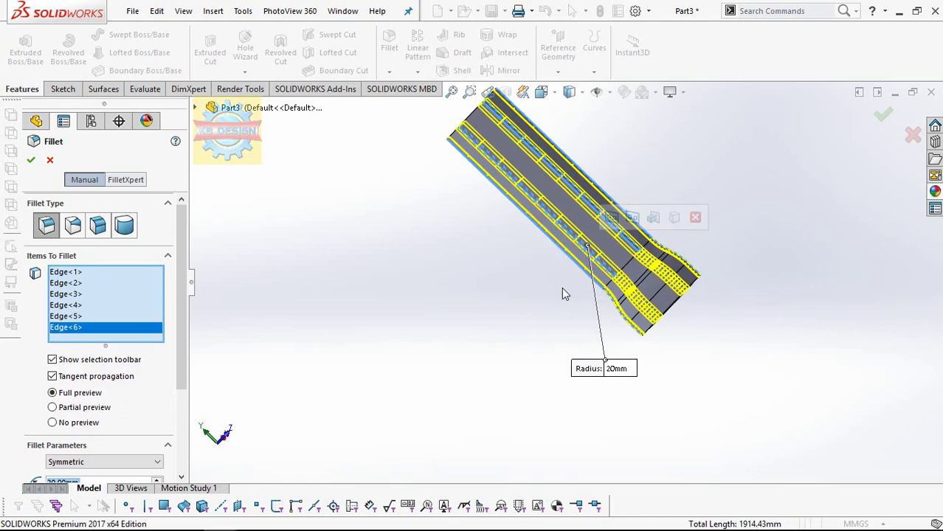
{"action": "mouse_move", "coordinate": [562, 293]}
{"action": "middle_mouse_down"}
{"action": "mouse_move", "coordinate": [619, 200]}
{"action": "mouse_move", "coordinate": [665, 232]}
{"action": "mouse_move", "coordinate": [685, 284]}
{"action": "mouse_move", "coordinate": [676, 267]}
{"action": "middle_mouse_up"}
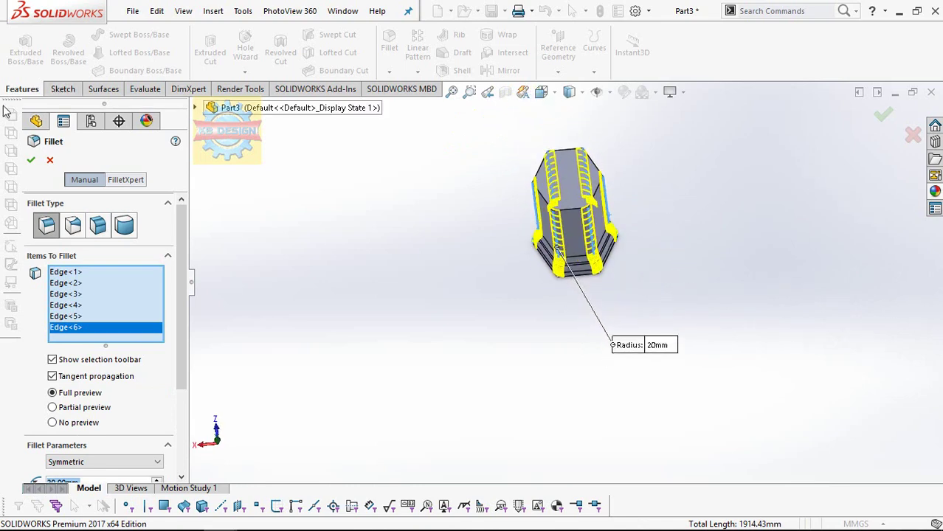
{"action": "left_click", "coordinate": [30, 160]}
{"action": "mouse_move", "coordinate": [539, 260]}
{"action": "middle_mouse_down"}
{"action": "mouse_move", "coordinate": [423, 214]}
{"action": "mouse_move", "coordinate": [439, 220]}
{"action": "middle_mouse_up"}
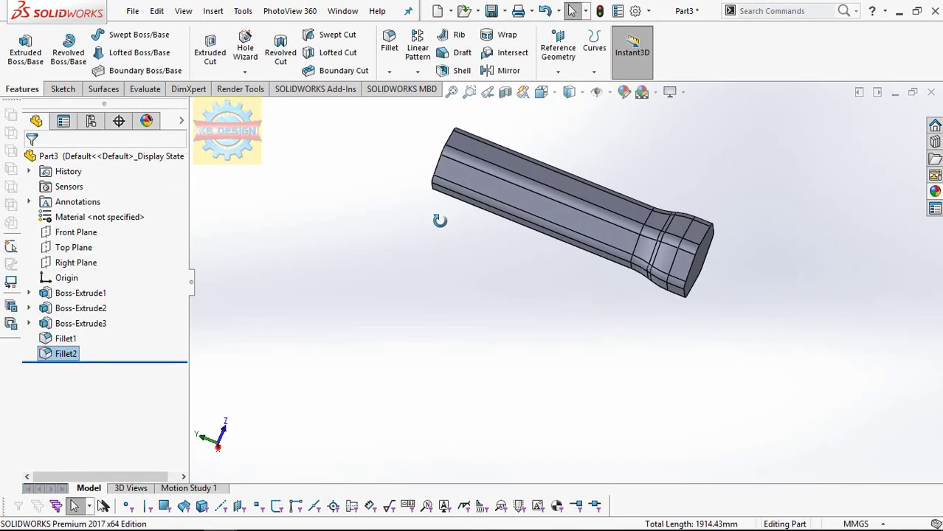
Select the handle's hex end face and start a reference plane, abandoning the first attempt
{"action": "scroll", "coordinate": [440, 221], "scroll_direction": "up", "scroll_amount": 2}
{"action": "scroll", "coordinate": [439, 221], "scroll_direction": "up", "scroll_amount": 1}
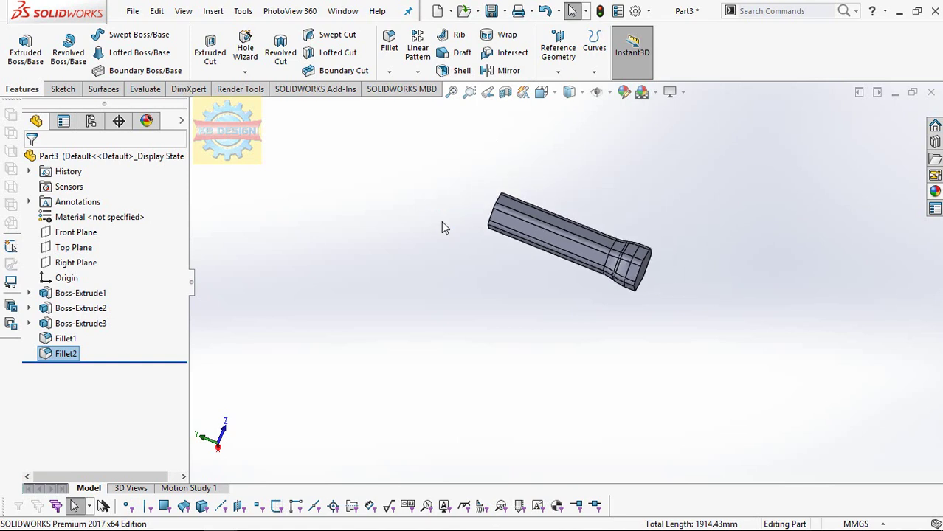
{"action": "middle_click_drag", "start_coordinate": [546, 211], "coordinate": [580, 243]}
{"action": "scroll", "coordinate": [546, 207], "scroll_direction": "down", "scroll_amount": 2}
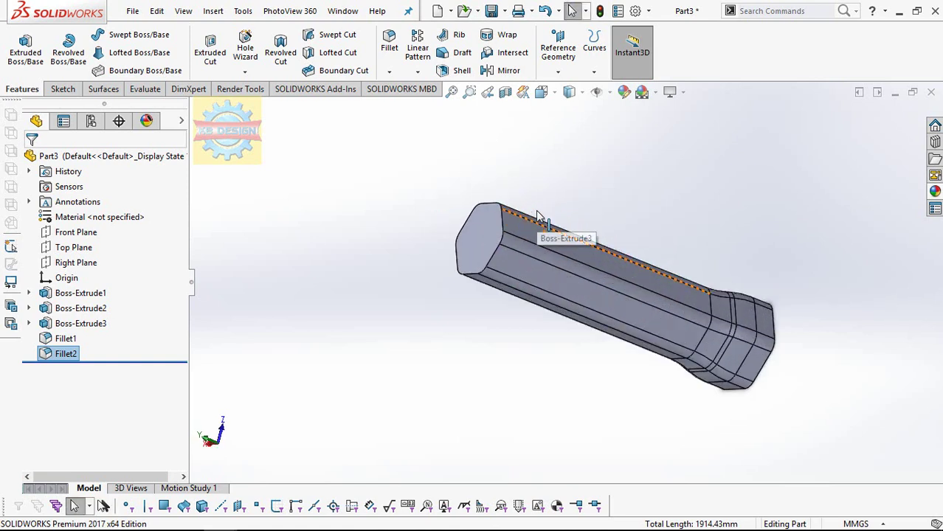
{"action": "left_click", "coordinate": [476, 218]}
{"action": "left_click", "coordinate": [63, 88]}
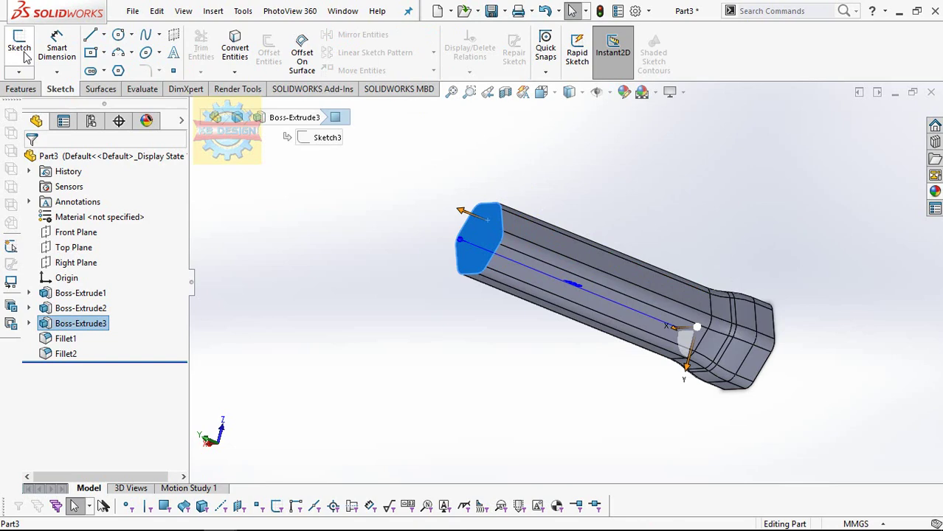
{"action": "left_click", "coordinate": [22, 88]}
{"action": "left_click", "coordinate": [558, 71]}
{"action": "left_click", "coordinate": [568, 88]}
{"action": "type", "text": "100"}
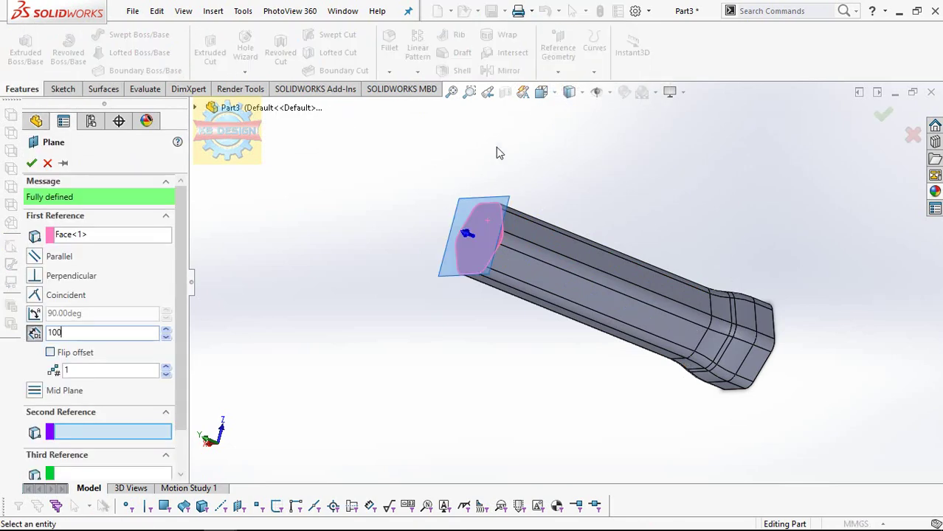
{"action": "key", "text": "Return"}
{"action": "left_click", "coordinate": [31, 162]}
Create Plane1 offset 20 mm from the handle's hex end face
{"action": "left_click", "coordinate": [558, 71]}
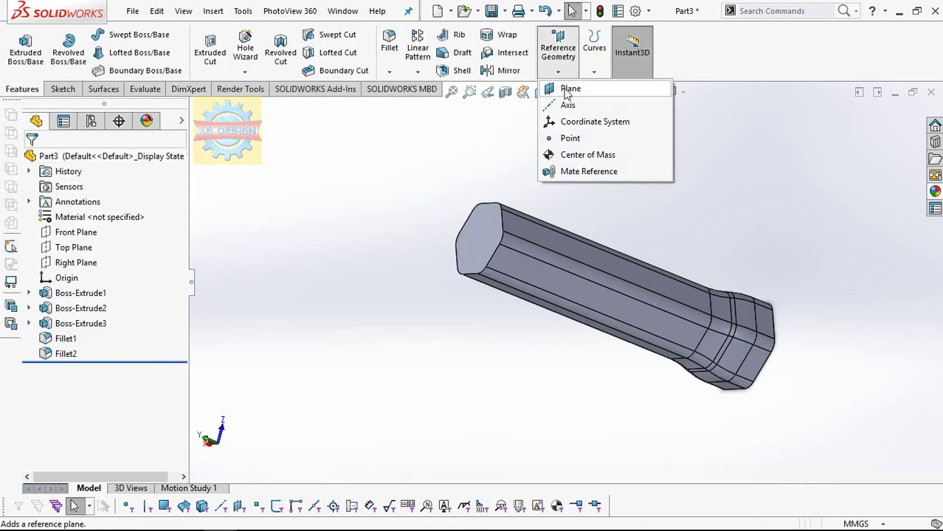
{"action": "left_click", "coordinate": [565, 86]}
{"action": "left_click", "coordinate": [479, 260]}
{"action": "type", "text": "2"}
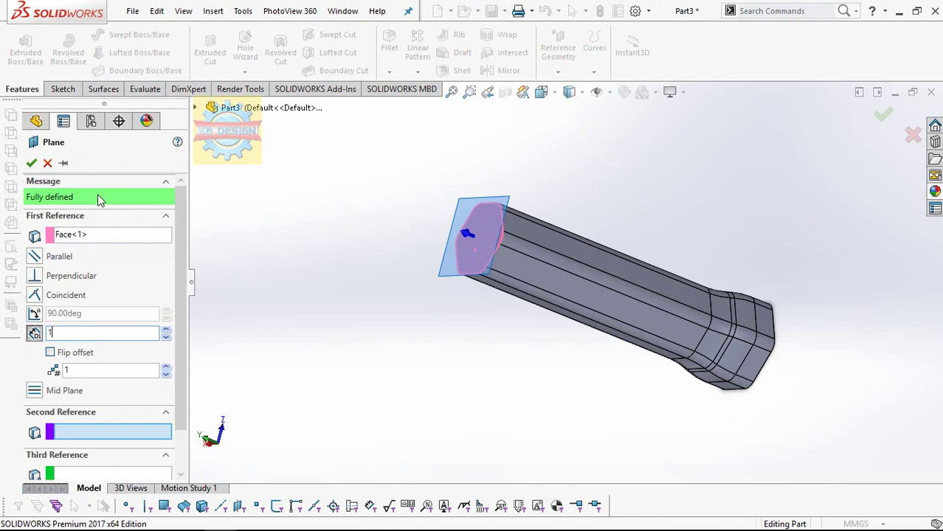
{"action": "type", "text": "00.00mm"}
{"action": "left_click", "coordinate": [31, 162]}
Sketch a 10 mm diameter circle on Plane1
{"action": "left_click", "coordinate": [419, 250]}
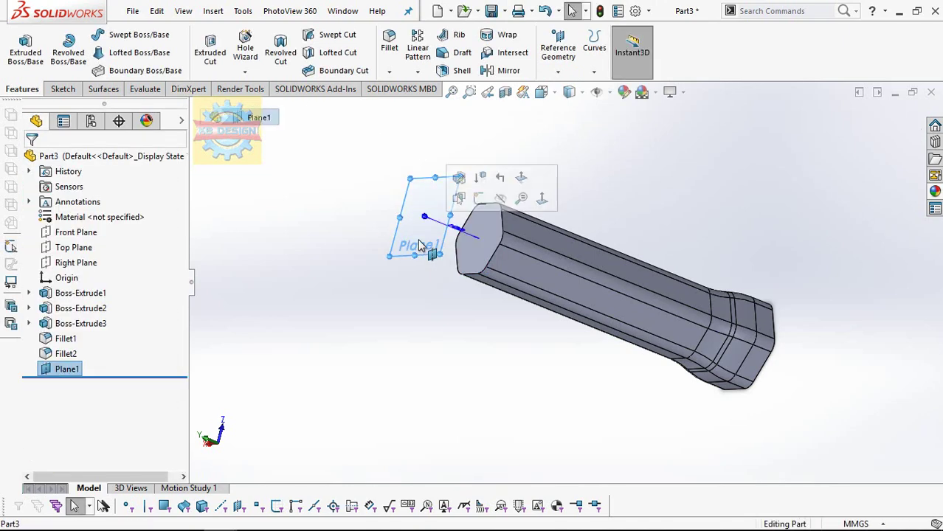
{"action": "left_click", "coordinate": [472, 184]}
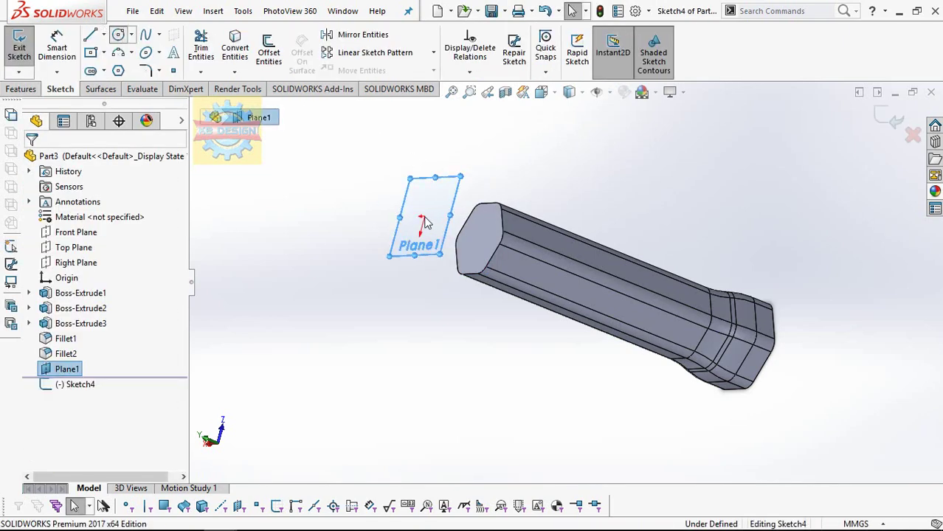
{"action": "left_click", "coordinate": [424, 217]}
{"action": "left_click", "coordinate": [435, 204]}
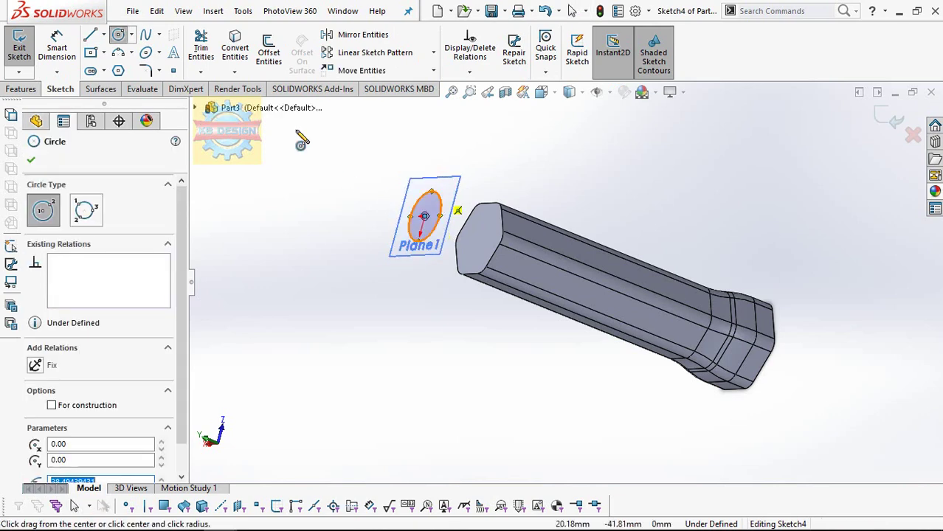
{"action": "left_click", "coordinate": [57, 48]}
{"action": "left_click", "coordinate": [436, 204]}
{"action": "left_click", "coordinate": [476, 155]}
{"action": "type", "text": "10"}
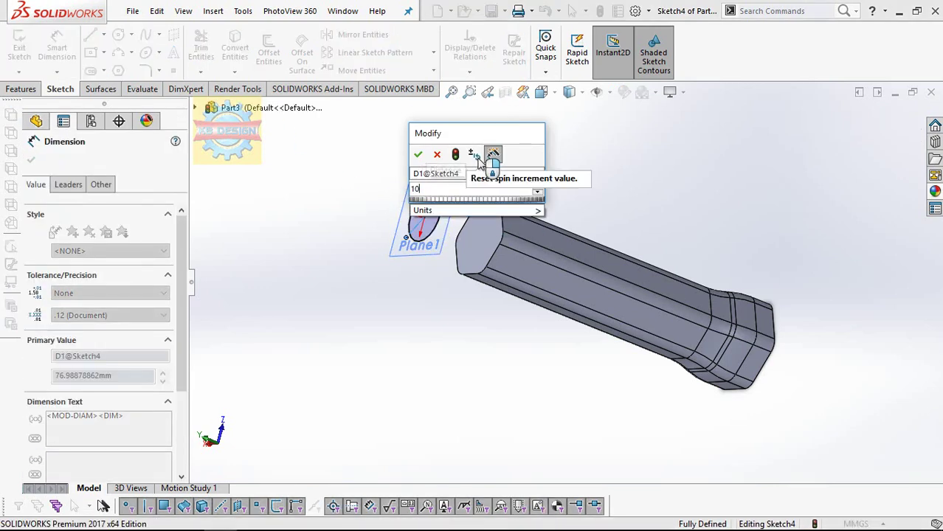
{"action": "key", "text": "Return"}
{"action": "left_click", "coordinate": [20, 48]}
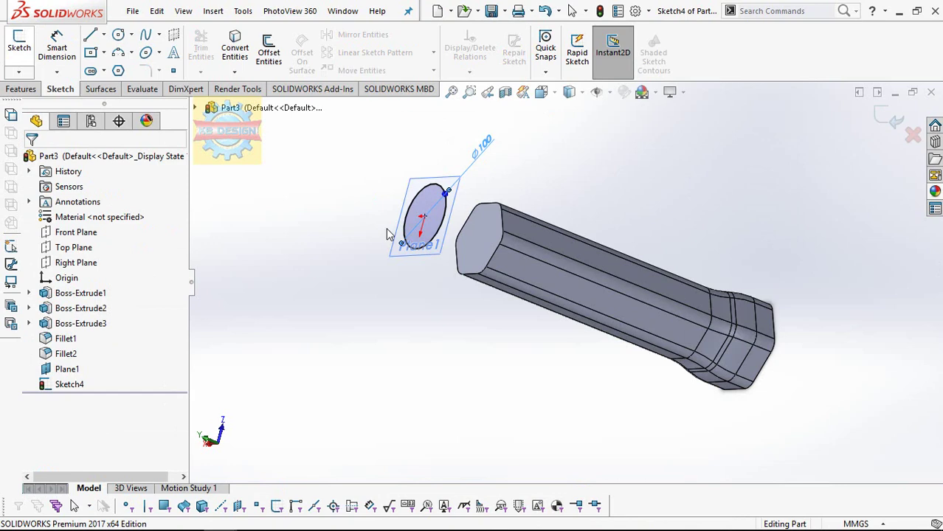
Hide Plane1 and sketch the hex end-face outline with Convert Entities
{"action": "left_click", "coordinate": [435, 258]}
{"action": "left_click", "coordinate": [479, 190]}
{"action": "left_click", "coordinate": [479, 237]}
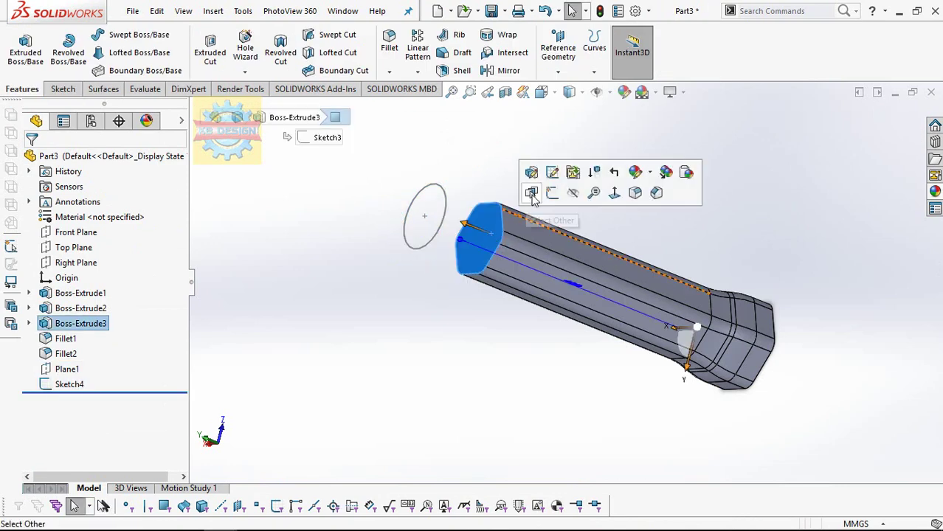
{"action": "left_click", "coordinate": [531, 171]}
{"action": "left_click", "coordinate": [235, 48]}
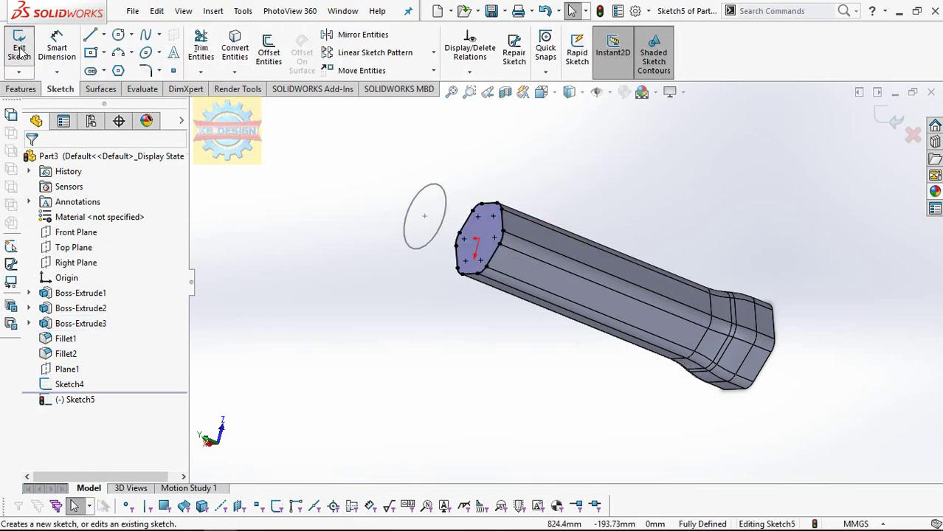
{"action": "left_click", "coordinate": [19, 48]}
Loft from the hex end-face sketch to the 10 mm circle, creating Loft1
{"action": "left_click", "coordinate": [140, 53]}
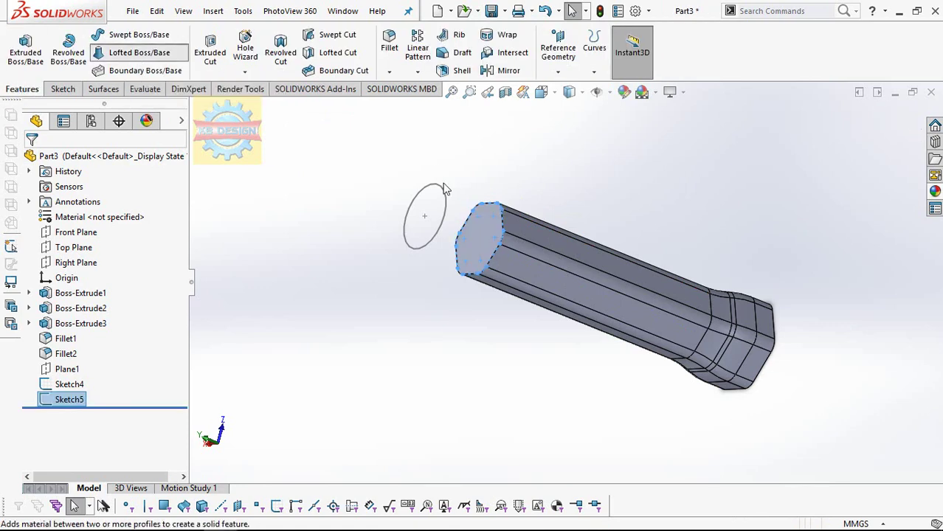
{"action": "left_click", "coordinate": [436, 190]}
{"action": "middle_click_drag", "start_coordinate": [506, 231], "coordinate": [509, 148]}
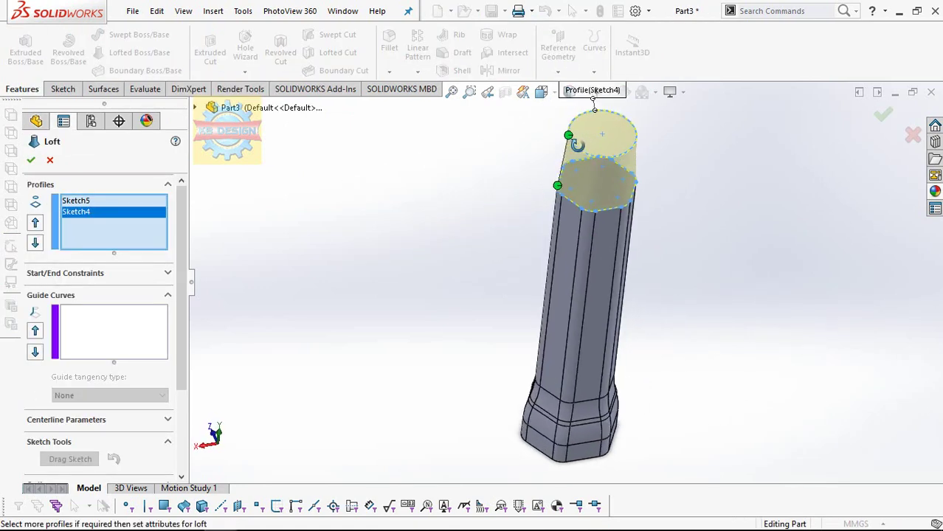
{"action": "left_click", "coordinate": [31, 159]}
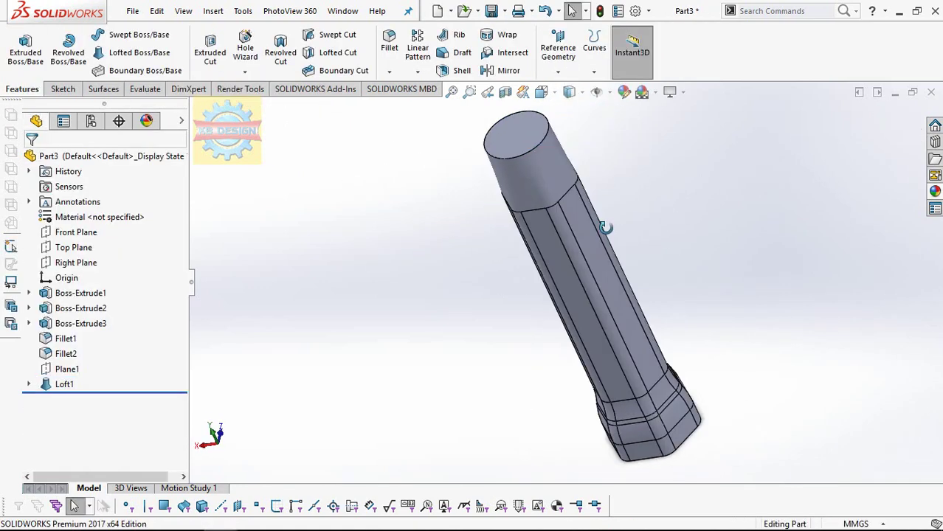
{"action": "mouse_move", "coordinate": [690, 222]}
{"action": "middle_mouse_down"}
{"action": "mouse_move", "coordinate": [576, 237]}
{"action": "mouse_move", "coordinate": [499, 270]}
{"action": "mouse_move", "coordinate": [459, 272]}
{"action": "mouse_move", "coordinate": [493, 277]}
{"action": "middle_mouse_up"}
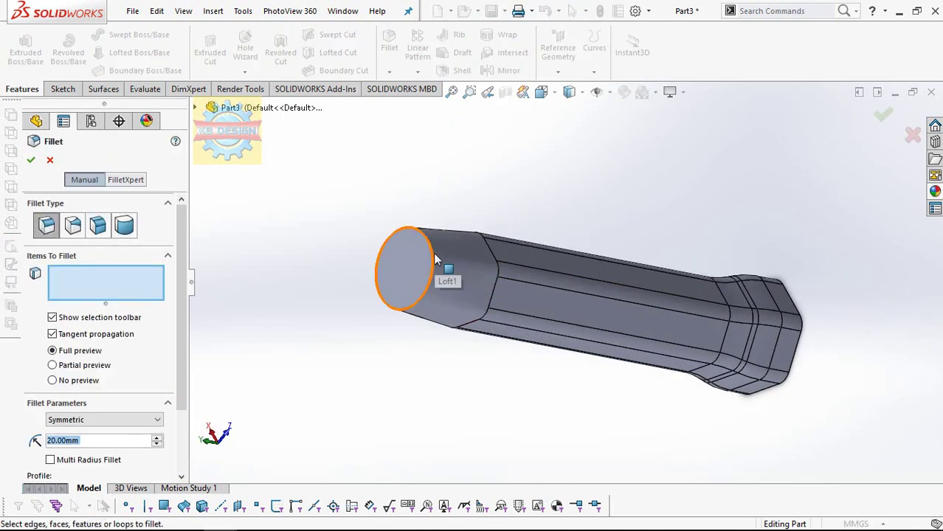
Fillet the flared hex end face at 20 mm as Fillet3, replacing a wrong edge pick
{"action": "scroll", "coordinate": [559, 247], "scroll_direction": "up", "scroll_amount": 2}
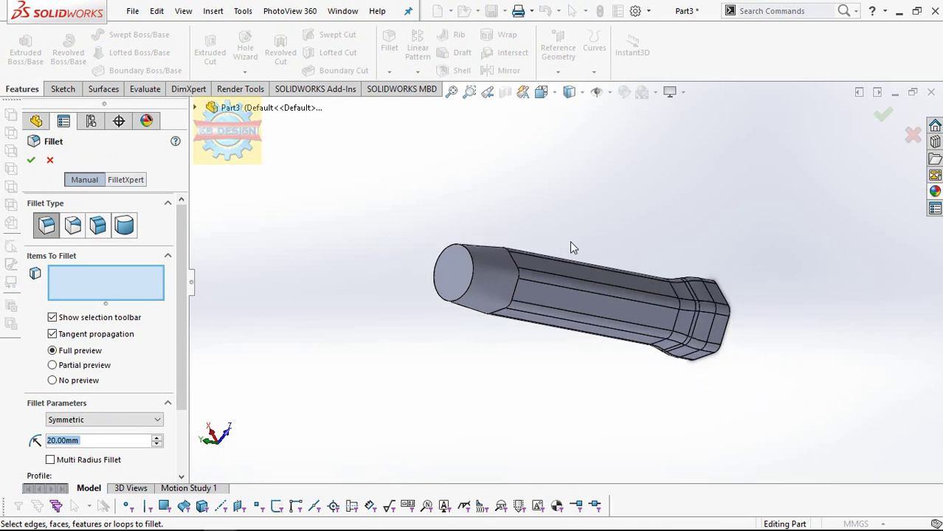
{"action": "mouse_move", "coordinate": [570, 248]}
{"action": "middle_mouse_down"}
{"action": "mouse_move", "coordinate": [530, 232]}
{"action": "mouse_move", "coordinate": [435, 254]}
{"action": "middle_mouse_up"}
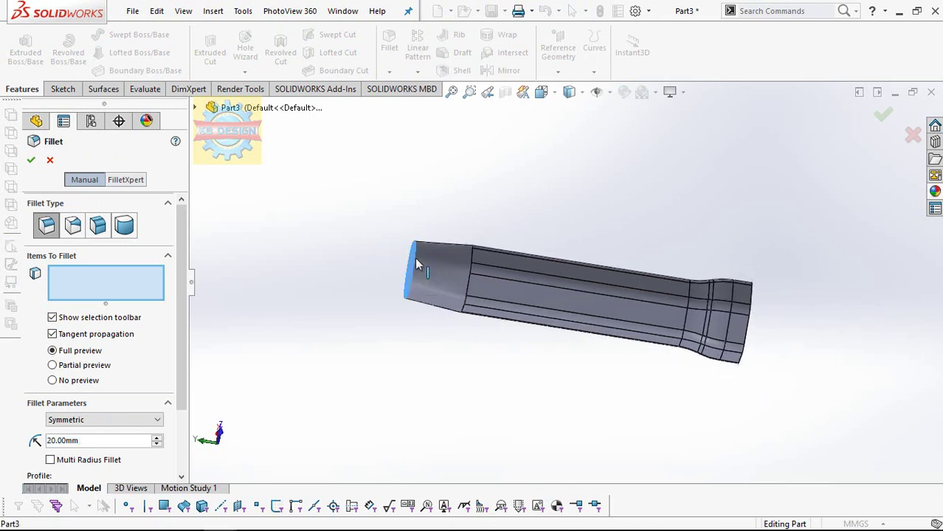
{"action": "left_click", "coordinate": [416, 264]}
{"action": "right_click", "coordinate": [87, 273]}
{"action": "left_click", "coordinate": [139, 285]}
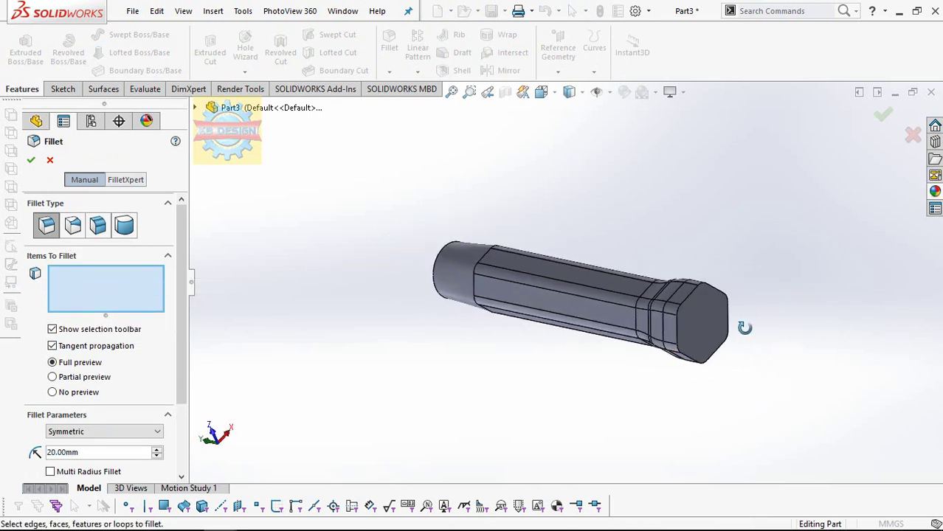
{"action": "left_click", "coordinate": [741, 325]}
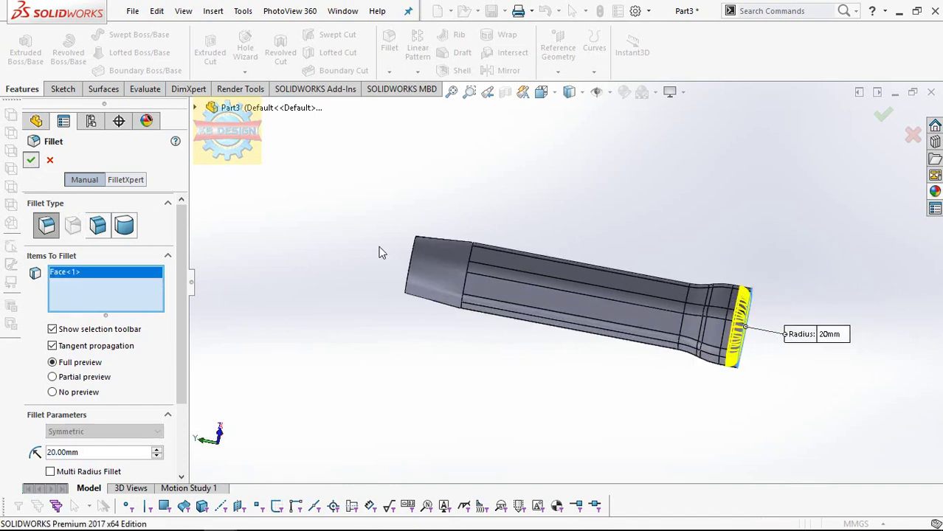
{"action": "key", "text": "Return"}
{"action": "mouse_move", "coordinate": [584, 376]}
{"action": "middle_mouse_down"}
{"action": "mouse_move", "coordinate": [613, 379]}
{"action": "mouse_move", "coordinate": [555, 358]}
{"action": "mouse_move", "coordinate": [569, 363]}
{"action": "mouse_move", "coordinate": [552, 368]}
{"action": "middle_mouse_up"}
Start a sketch on the handle's hex end face and draw a hexagon centred at the origin
{"action": "left_click", "coordinate": [714, 321]}
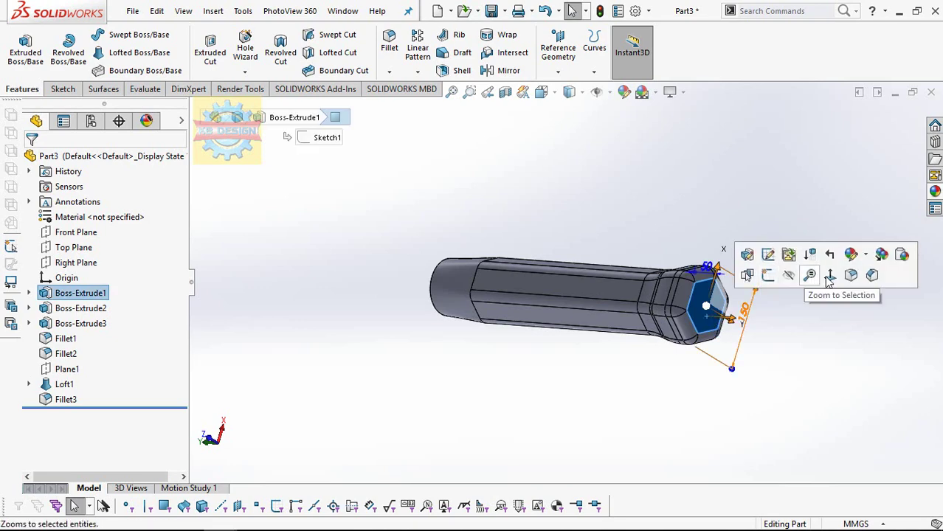
{"action": "left_click", "coordinate": [829, 277]}
{"action": "left_click", "coordinate": [62, 89]}
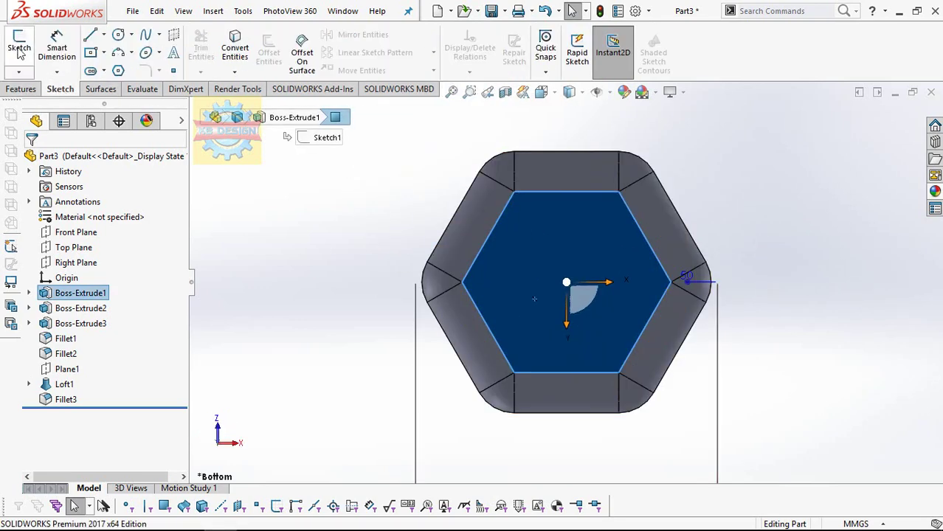
{"action": "left_click", "coordinate": [19, 48]}
{"action": "scroll", "coordinate": [530, 279], "scroll_direction": "down", "scroll_amount": 2}
{"action": "scroll", "coordinate": [530, 279], "scroll_direction": "up", "scroll_amount": 2}
{"action": "left_click", "coordinate": [118, 70]}
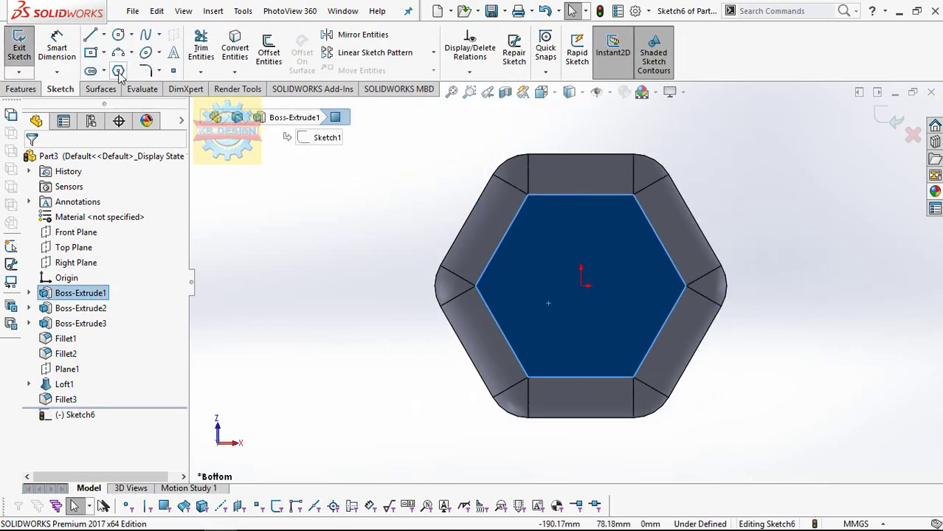
{"action": "left_click", "coordinate": [11, 322]}
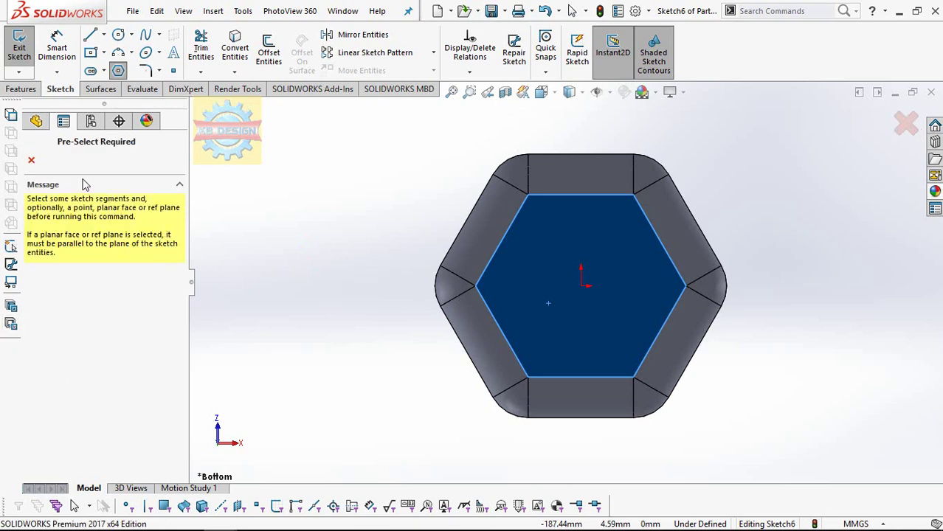
{"action": "key", "text": "Escape"}
{"action": "left_click", "coordinate": [581, 284]}
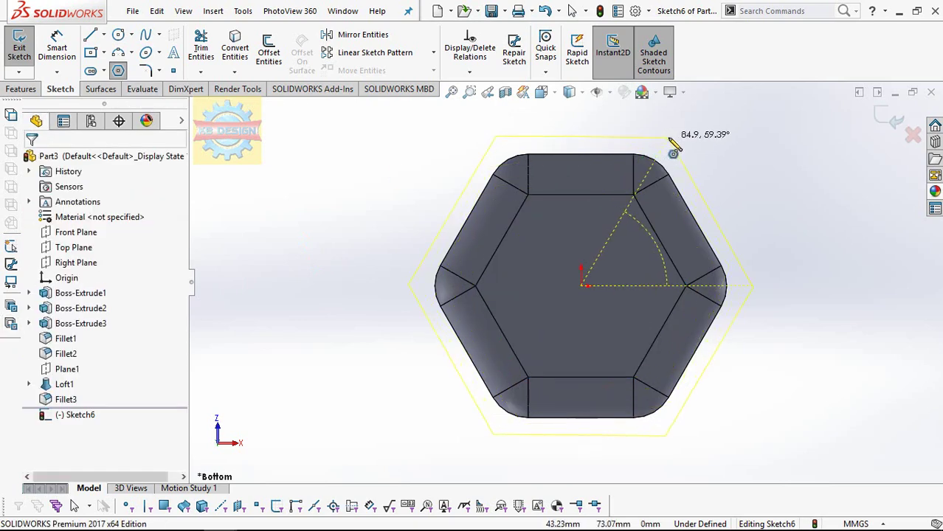
{"action": "left_click", "coordinate": [582, 136]}
{"action": "key", "text": "Escape"}
Make the hexagon's top edge horizontal and dimension it 100 mm corner to corner
{"action": "left_click", "coordinate": [35, 305]}
{"action": "left_click", "coordinate": [57, 48]}
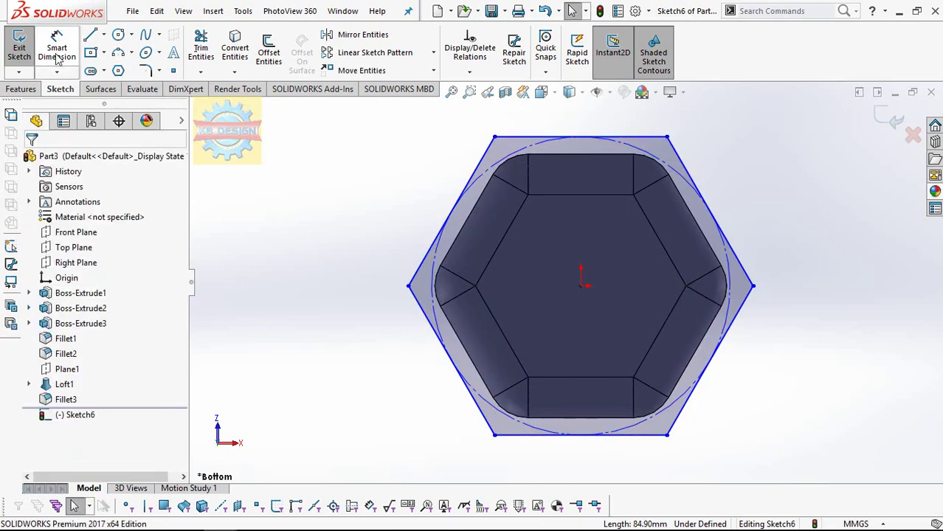
{"action": "left_click", "coordinate": [409, 286]}
{"action": "left_click", "coordinate": [753, 286]}
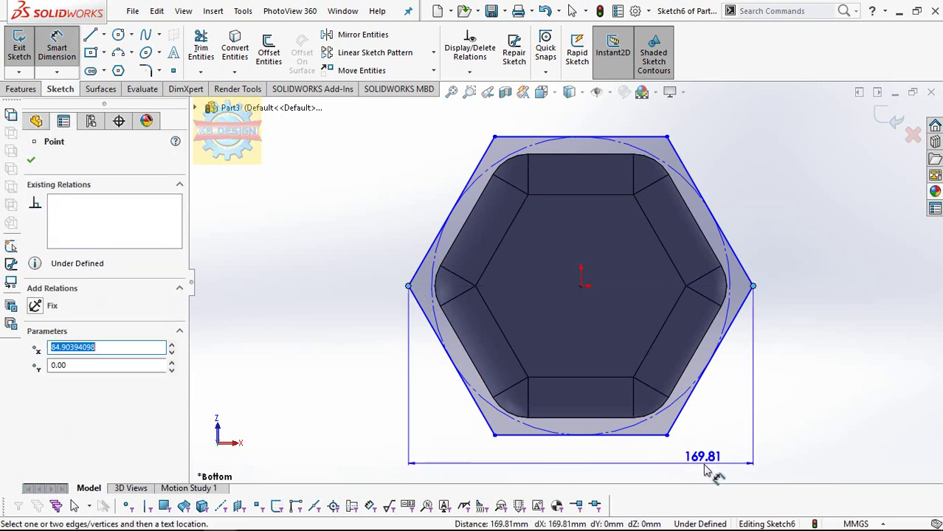
{"action": "left_click", "coordinate": [713, 469]}
{"action": "type", "text": "100"}
{"action": "key", "text": "Return"}
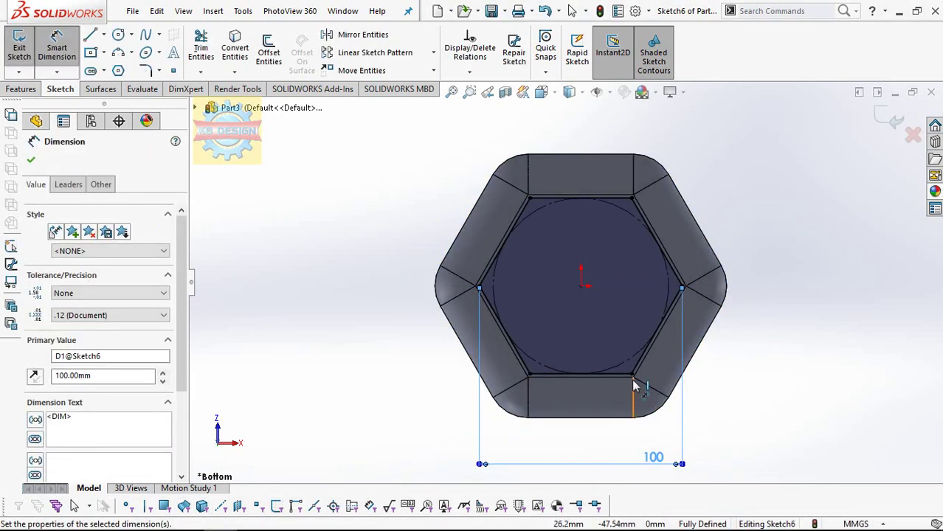
{"action": "scroll", "coordinate": [642, 398], "scroll_direction": "down", "scroll_amount": 3}
{"action": "key", "text": "Escape"}
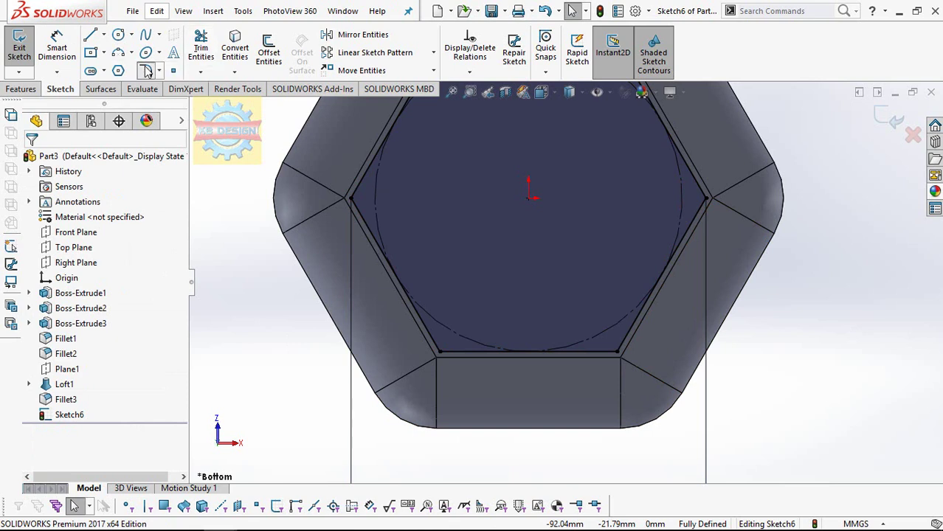
Round all six hexagon corners with 5 mm sketch fillets
{"action": "left_click", "coordinate": [147, 70]}
{"action": "scroll", "coordinate": [255, 253], "scroll_direction": "up", "scroll_amount": 2}
{"action": "left_click", "coordinate": [471, 308]}
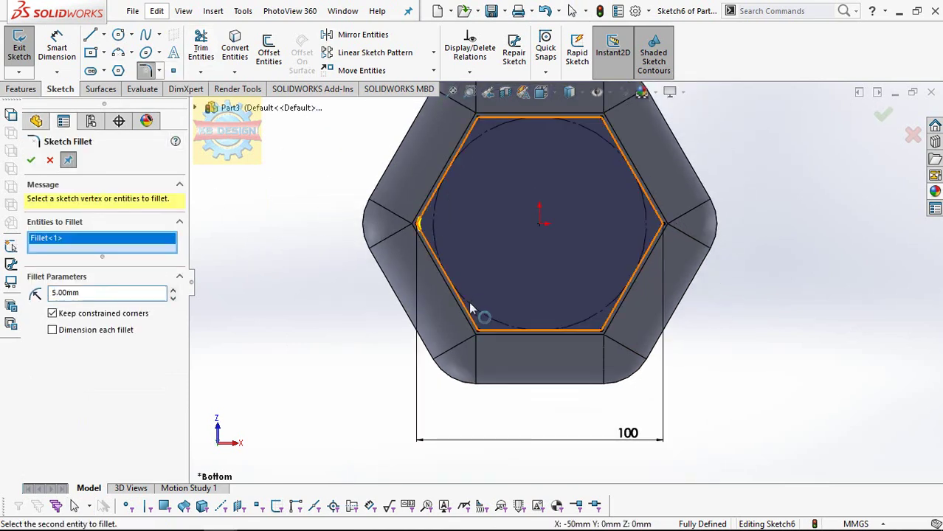
{"action": "left_click", "coordinate": [478, 329]}
{"action": "left_click", "coordinate": [599, 331]}
{"action": "left_click", "coordinate": [663, 224]}
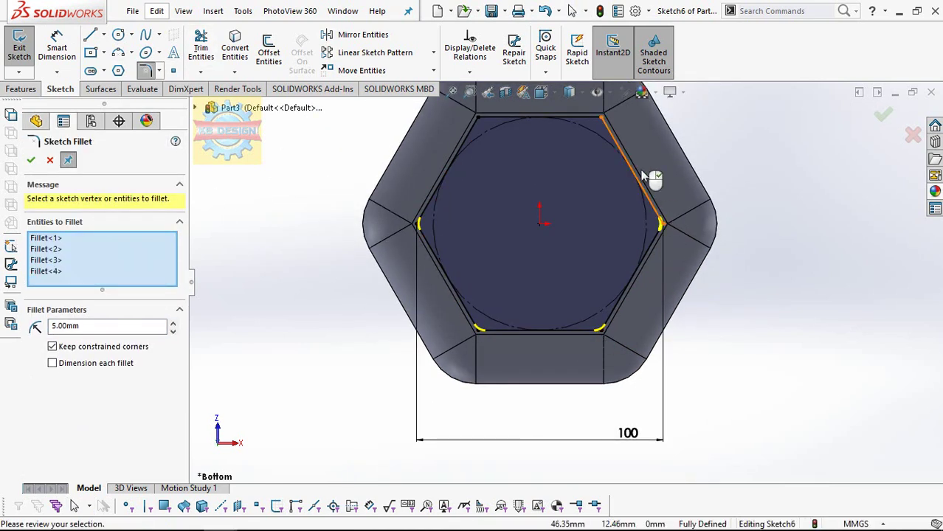
{"action": "left_click", "coordinate": [602, 118]}
{"action": "left_click", "coordinate": [478, 118]}
{"action": "left_click", "coordinate": [30, 160]}
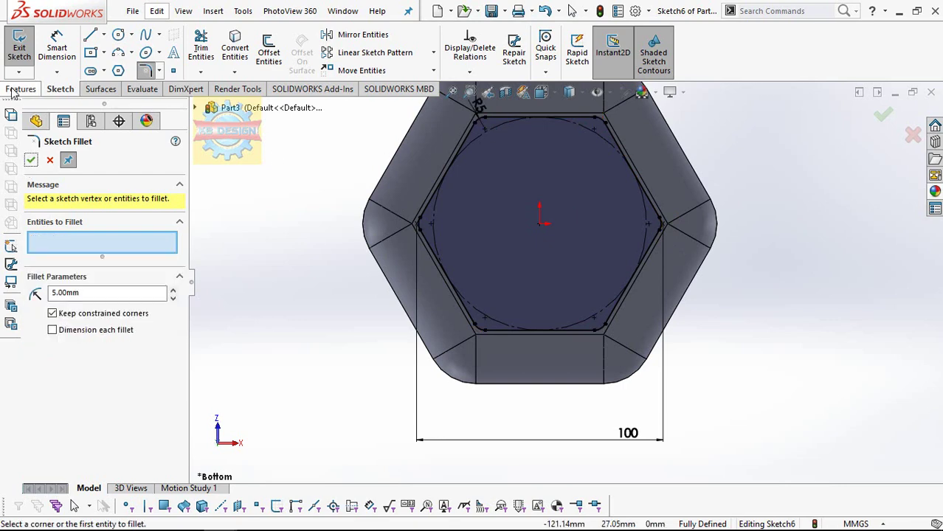
{"action": "left_click", "coordinate": [50, 160]}
Extrude-cut the hexagon sketch 5 mm deep into the end face
{"action": "left_click", "coordinate": [210, 52]}
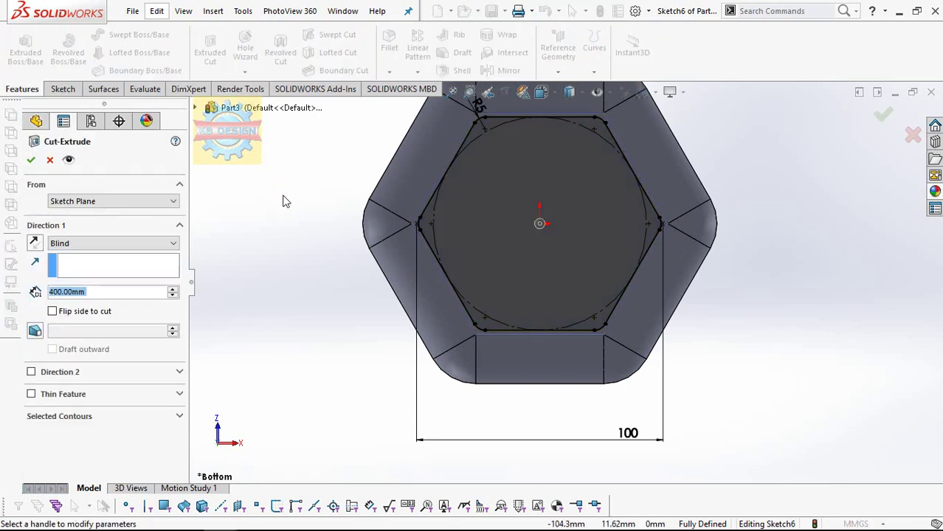
{"action": "type", "text": "5"}
{"action": "key", "text": "Return"}
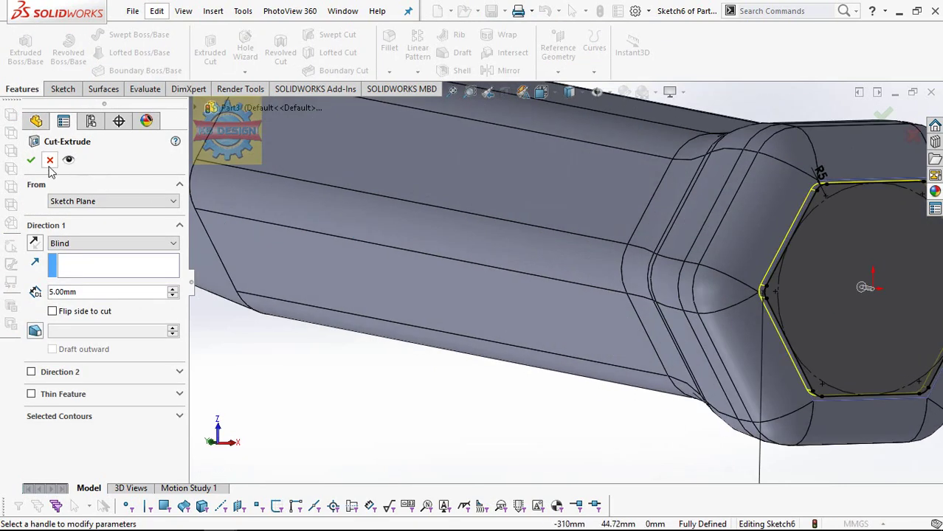
{"action": "key", "text": "Return"}
Sketch on the handle's round end face and extrude it outward as a 20 mm merged boss
{"action": "middle_click_drag", "start_coordinate": [436, 316], "coordinate": [482, 346]}
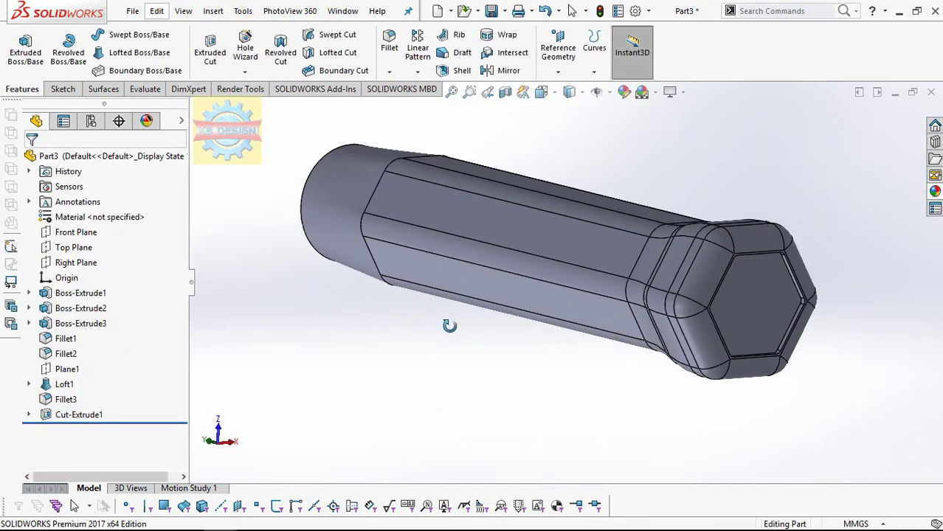
{"action": "scroll", "coordinate": [487, 346], "scroll_direction": "up", "scroll_amount": 3}
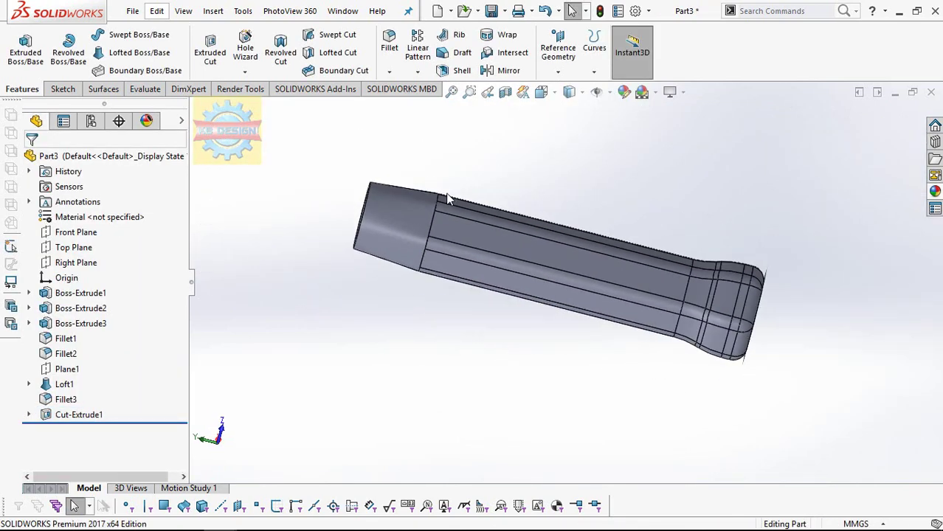
{"action": "middle_click_drag", "start_coordinate": [449, 242], "coordinate": [458, 227]}
{"action": "left_click", "coordinate": [472, 225]}
{"action": "left_click", "coordinate": [509, 185]}
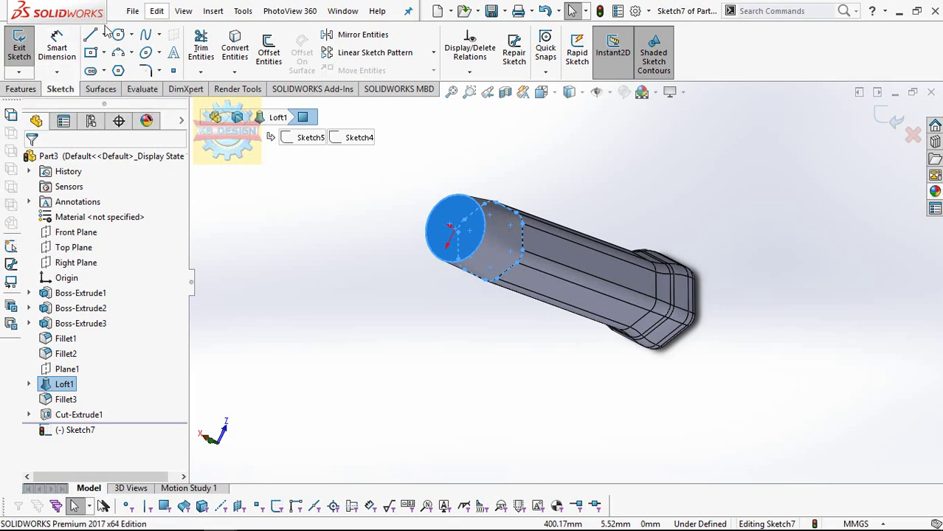
{"action": "left_click", "coordinate": [19, 48]}
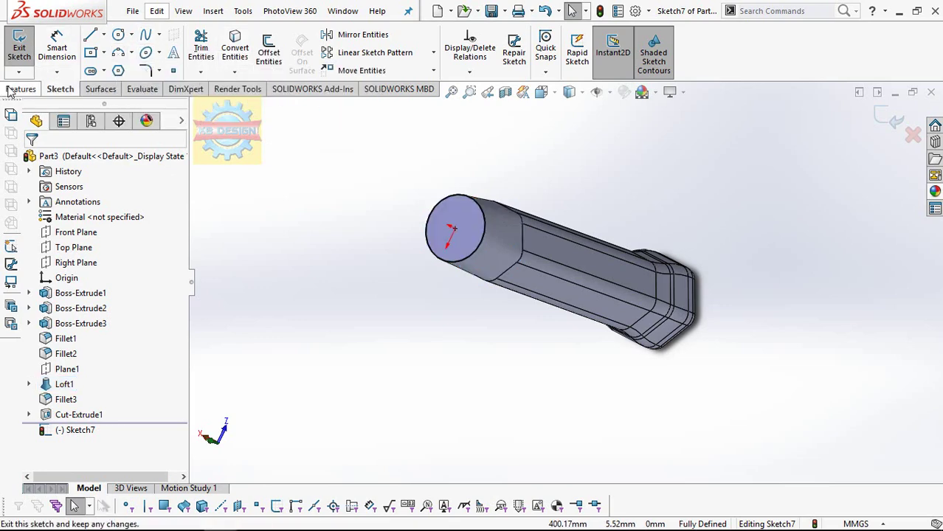
{"action": "type", "text": "20"}
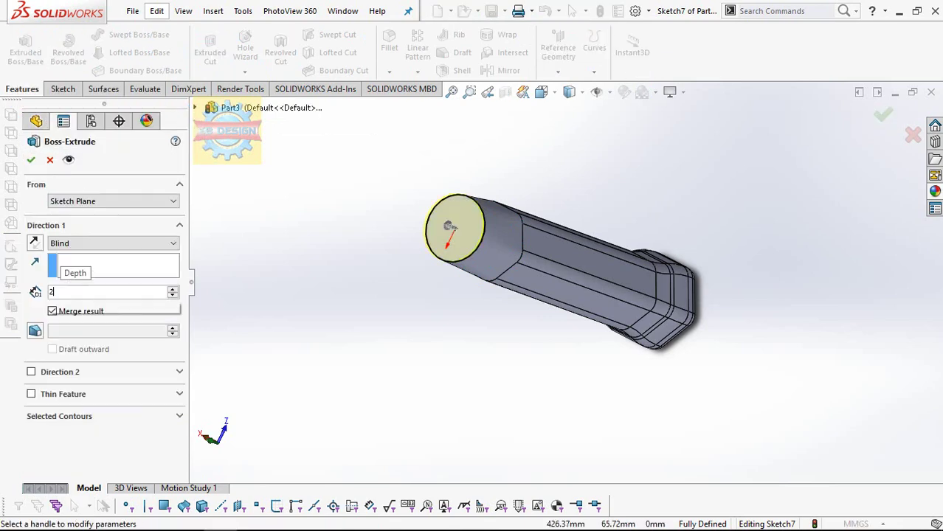
{"action": "key", "text": "Return"}
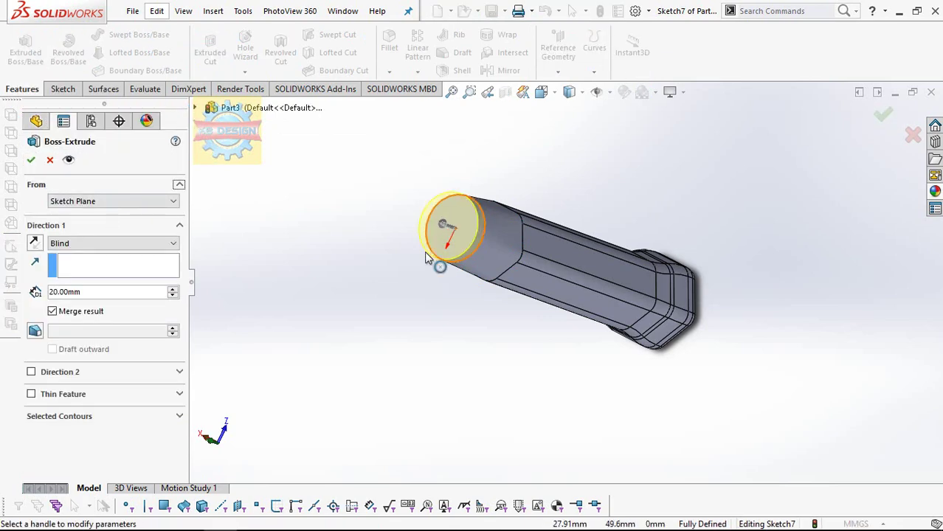
{"action": "middle_click_drag", "start_coordinate": [439, 248], "coordinate": [361, 284]}
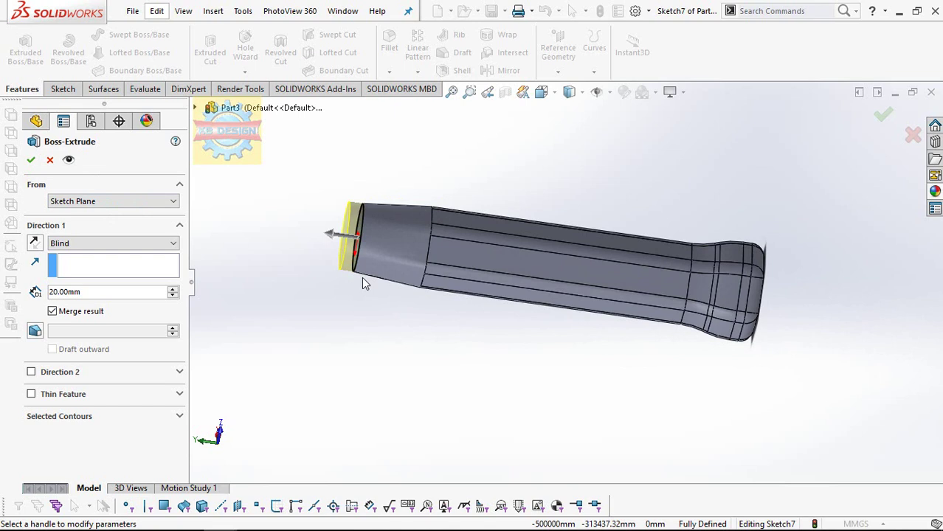
{"action": "left_click", "coordinate": [31, 160]}
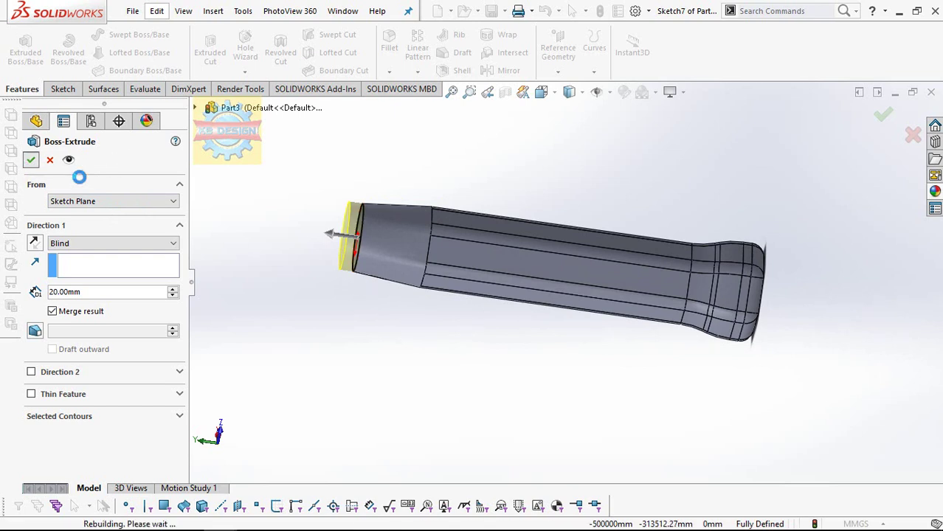
Start a Front Plane sketch and draw a line from the top-left edge to the shoulder
{"action": "left_click", "coordinate": [77, 233]}
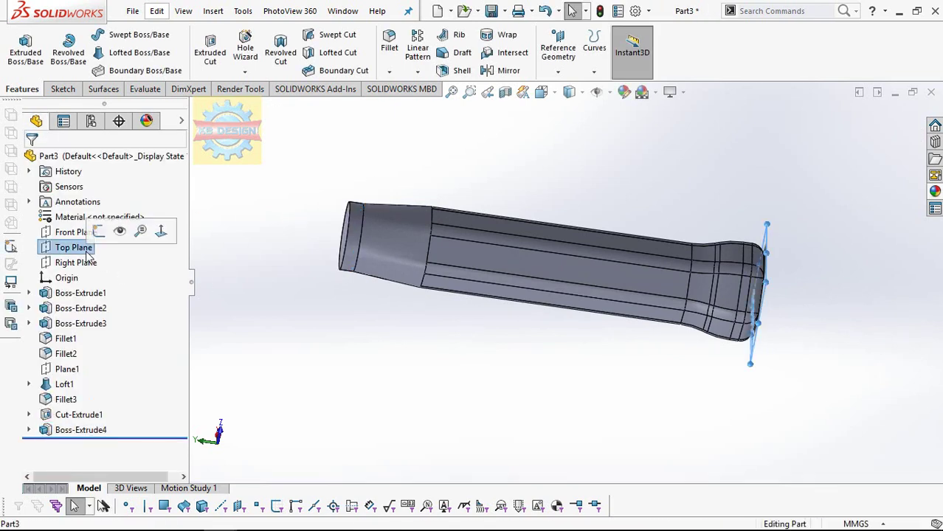
{"action": "left_click", "coordinate": [149, 219]}
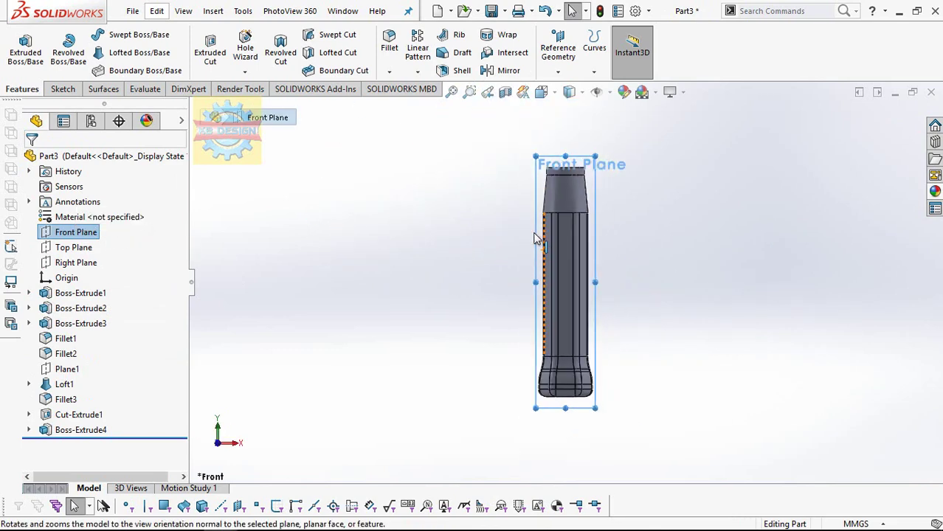
{"action": "left_click", "coordinate": [63, 89]}
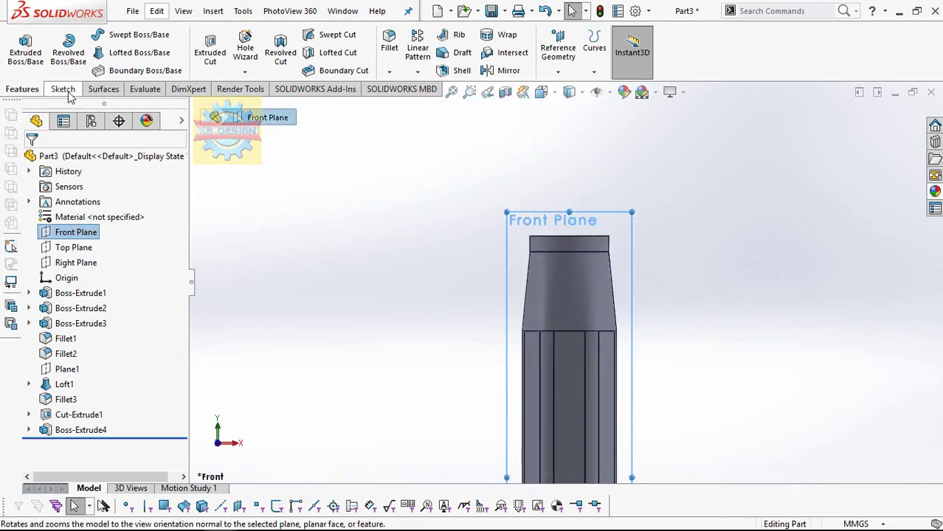
{"action": "left_click", "coordinate": [20, 45]}
{"action": "left_click", "coordinate": [88, 39]}
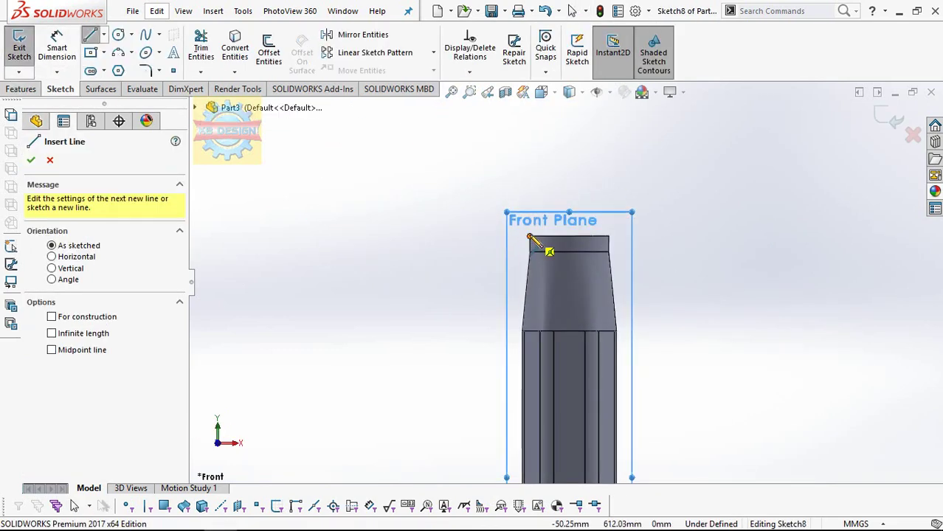
{"action": "left_click", "coordinate": [530, 237]}
{"action": "scroll", "coordinate": [532, 333], "scroll_direction": "down", "scroll_amount": 1}
{"action": "scroll", "coordinate": [543, 331], "scroll_direction": "down", "scroll_amount": 1}
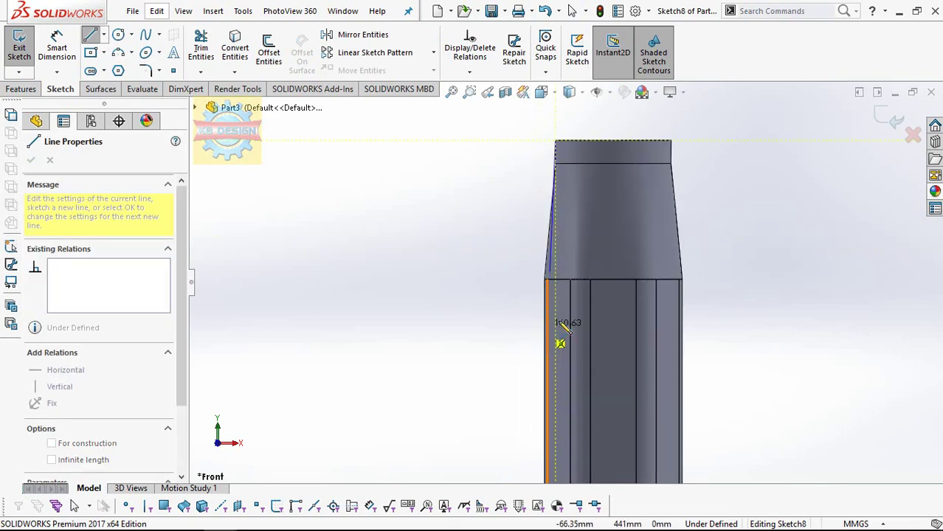
{"action": "scroll", "coordinate": [562, 333], "scroll_direction": "down", "scroll_amount": 1}
{"action": "double_click", "coordinate": [563, 271]}
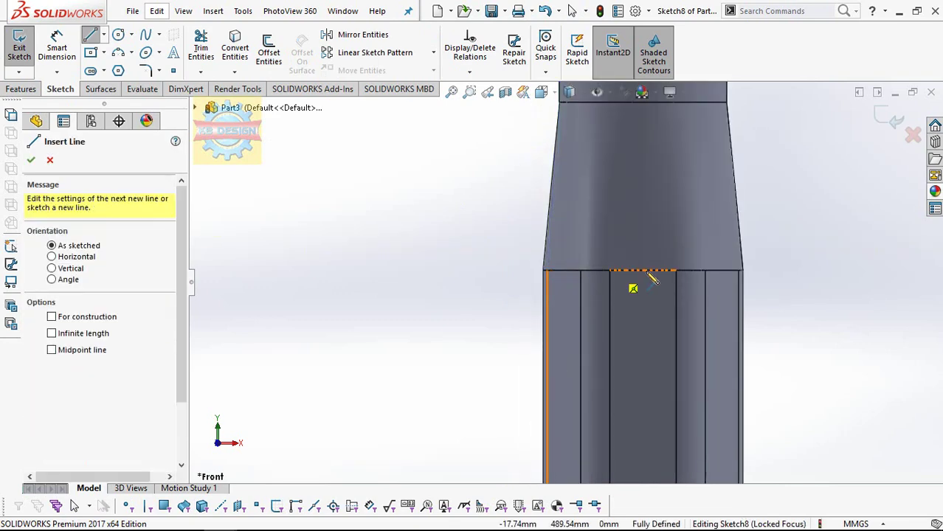
{"action": "scroll", "coordinate": [634, 270], "scroll_direction": "up", "scroll_amount": 1}
{"action": "key", "text": "Escape"}
{"action": "scroll", "coordinate": [613, 219], "scroll_direction": "down", "scroll_amount": 1}
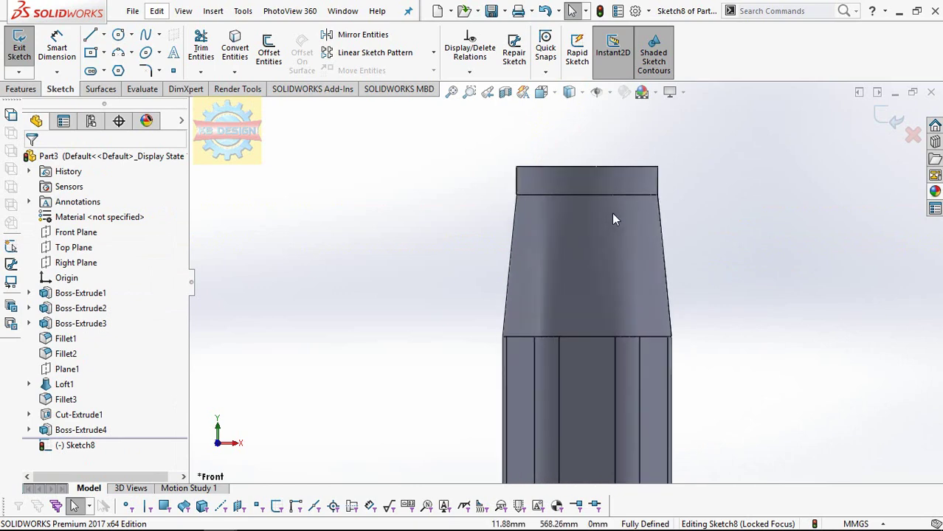
Draw the right side line, the horizontal throat base line and the left vertical line
{"action": "left_click", "coordinate": [91, 34]}
{"action": "left_click", "coordinate": [659, 168]}
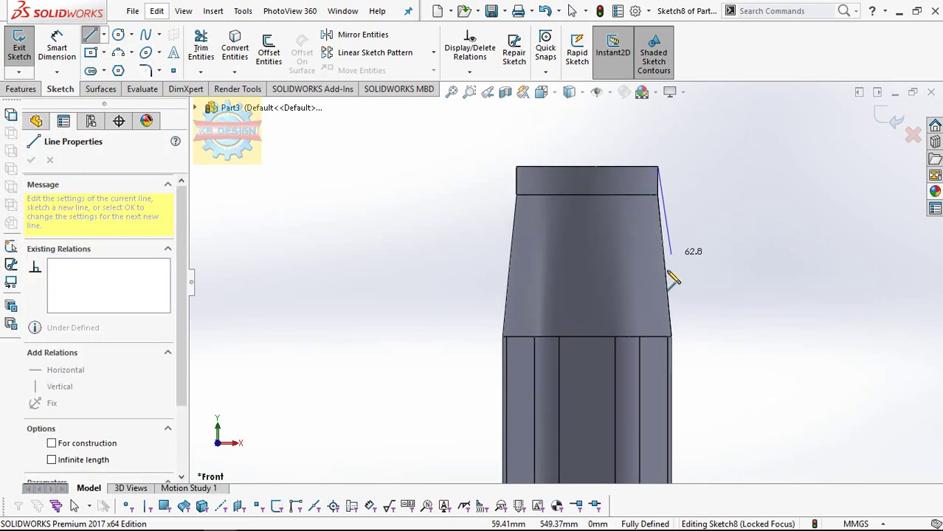
{"action": "left_click", "coordinate": [658, 385]}
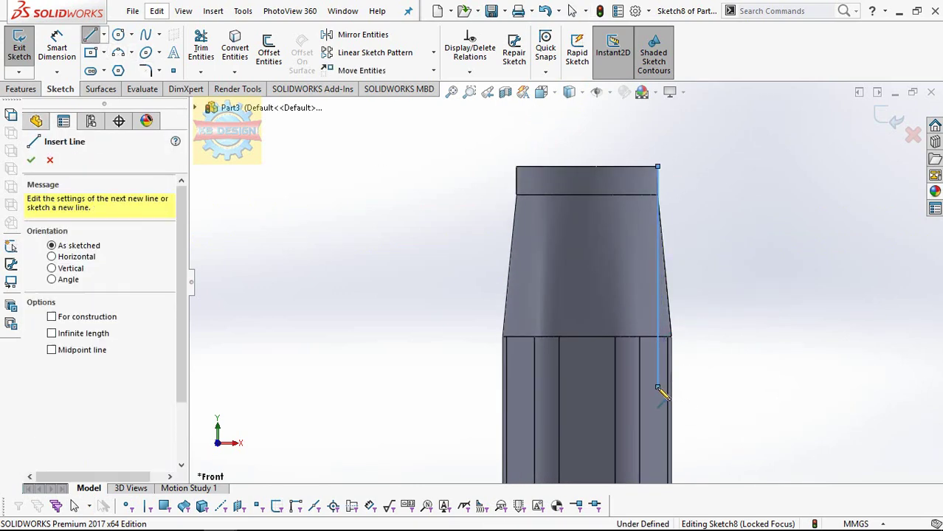
{"action": "key", "text": "Escape"}
{"action": "left_click", "coordinate": [91, 34]}
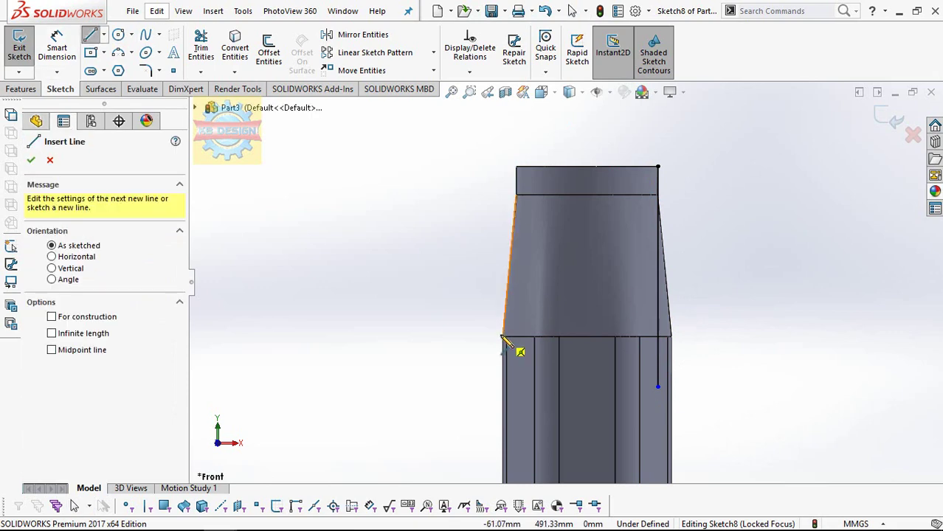
{"action": "left_click", "coordinate": [657, 337]}
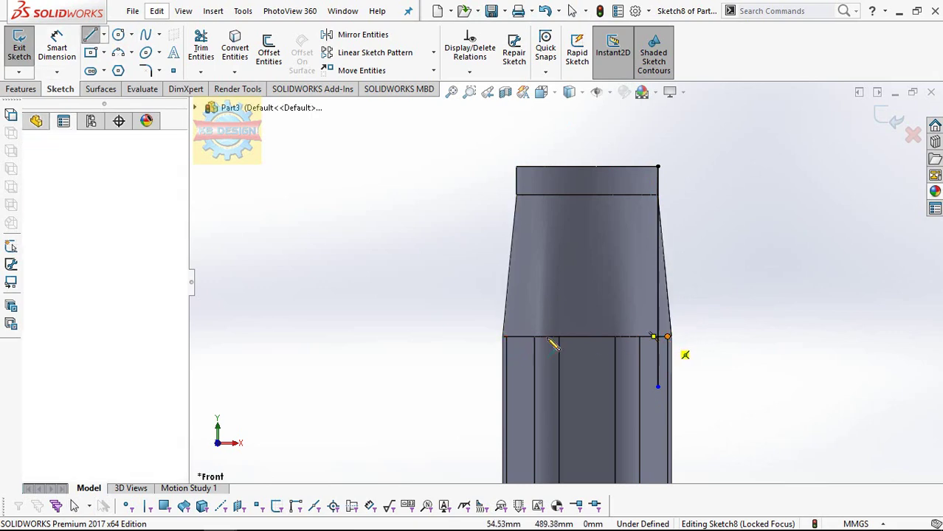
{"action": "left_click", "coordinate": [487, 337]}
{"action": "key", "text": "Escape"}
{"action": "key", "text": "Return"}
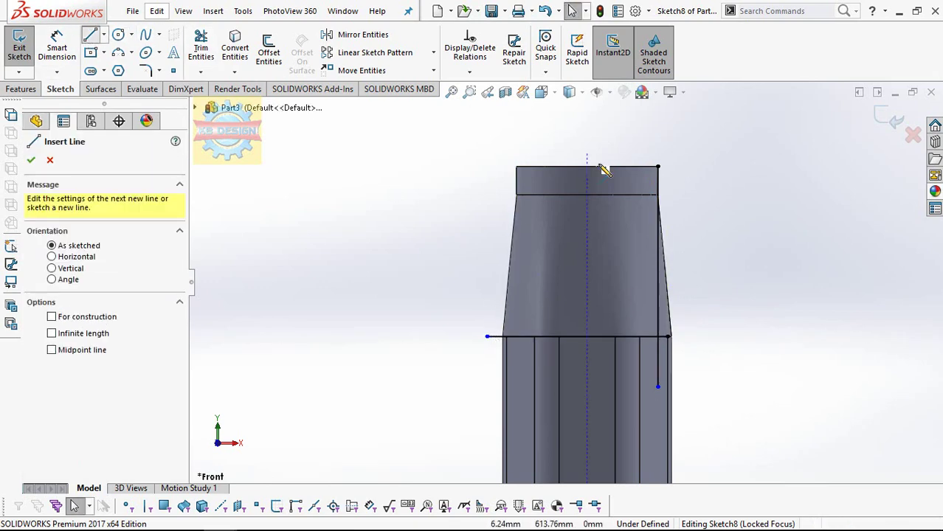
{"action": "left_click", "coordinate": [517, 168]}
{"action": "left_click", "coordinate": [516, 365]}
{"action": "key", "text": "Escape"}
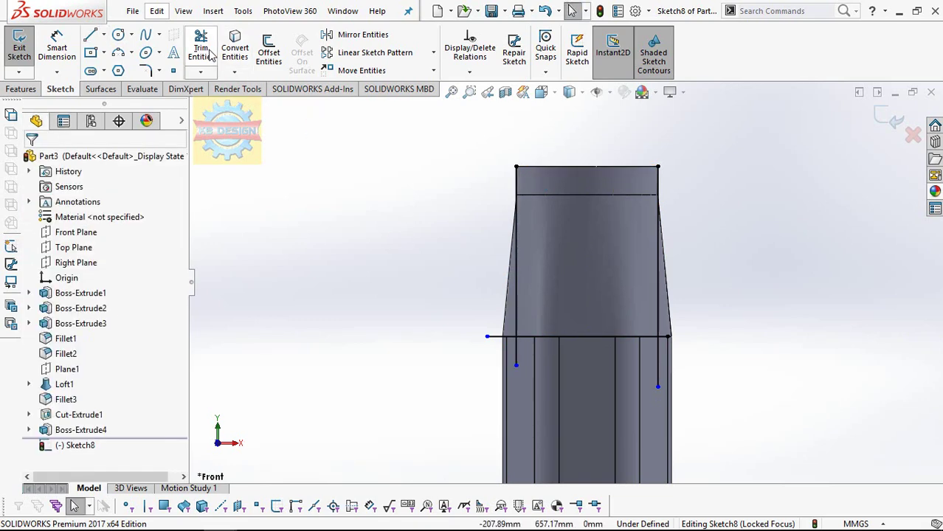
Power-trim away the leftover line pieces around the throat base
{"action": "left_click", "coordinate": [201, 48]}
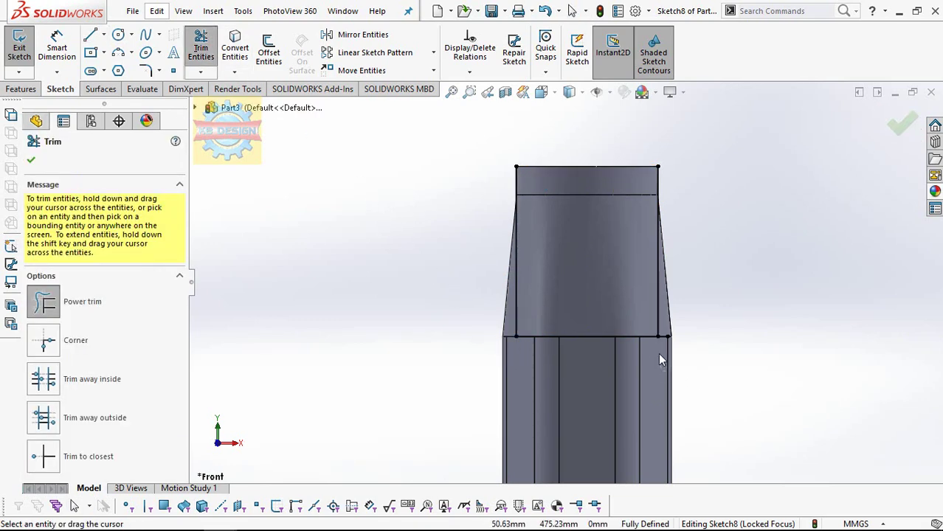
{"action": "key", "text": "Escape"}
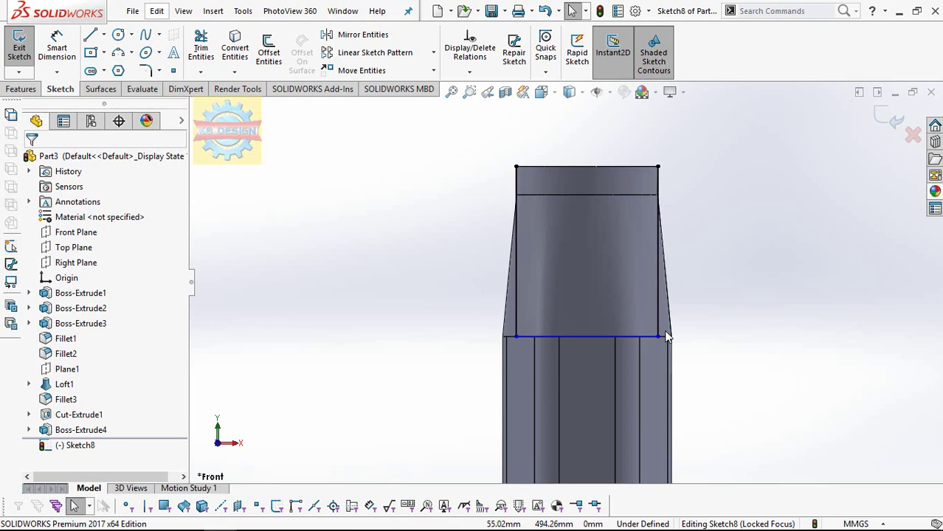
{"action": "scroll", "coordinate": [666, 337], "scroll_direction": "up", "scroll_amount": 1}
{"action": "scroll", "coordinate": [661, 338], "scroll_direction": "up", "scroll_amount": 2}
Draw a vertical centerline up from the throat and an ellipse centred on its top end
{"action": "scroll", "coordinate": [657, 337], "scroll_direction": "up", "scroll_amount": 2}
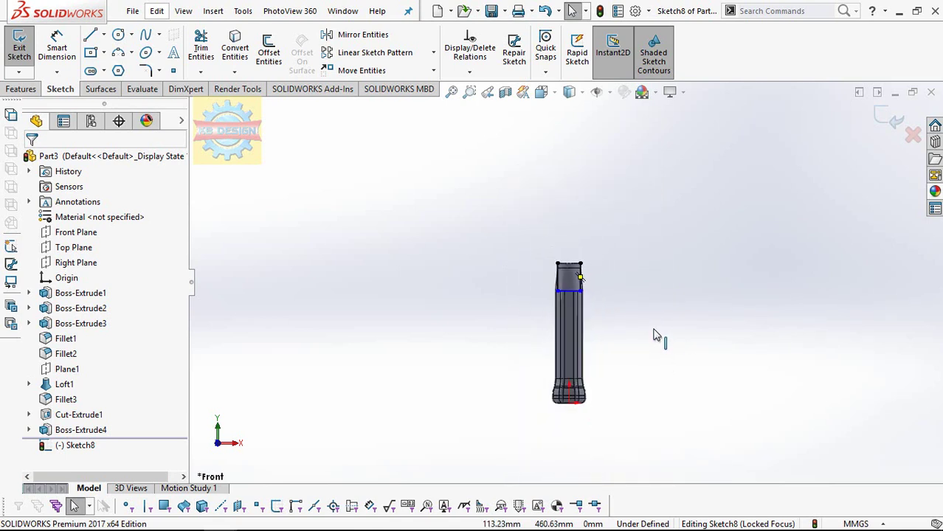
{"action": "left_click", "coordinate": [104, 35]}
{"action": "left_click", "coordinate": [119, 67]}
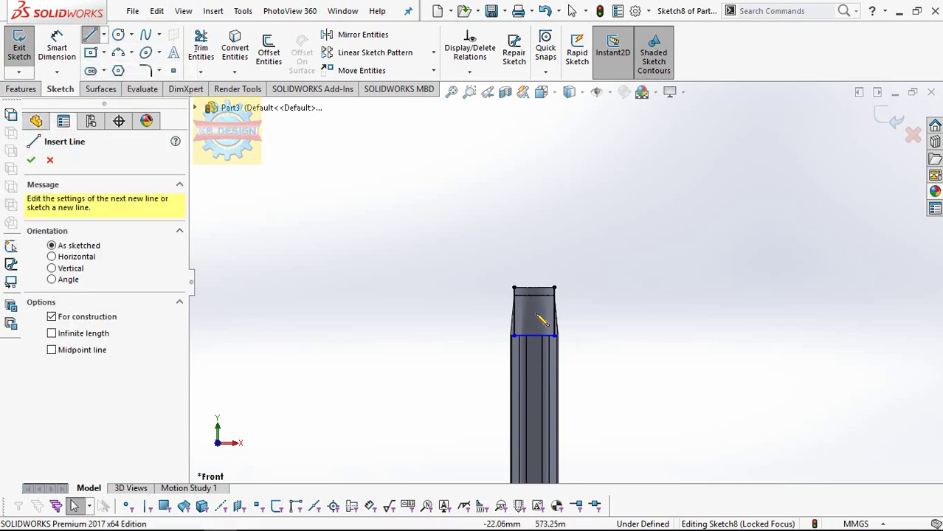
{"action": "left_click", "coordinate": [534, 337]}
{"action": "left_click", "coordinate": [534, 137]}
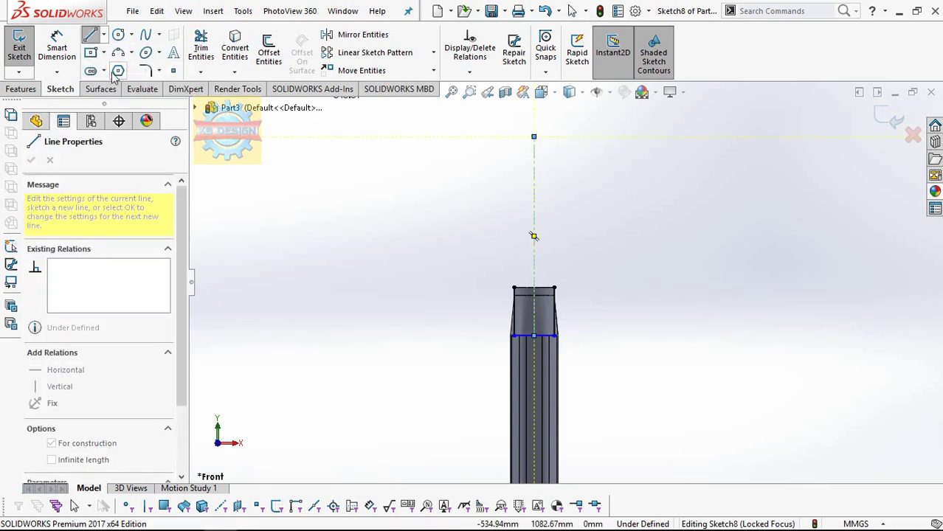
{"action": "left_click", "coordinate": [145, 52]}
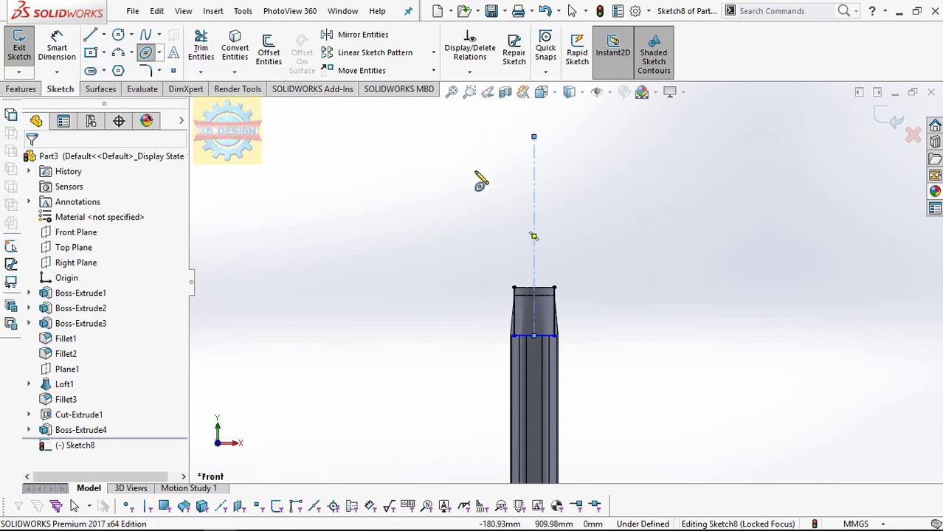
{"action": "left_click", "coordinate": [533, 138]}
{"action": "scroll", "coordinate": [539, 159], "scroll_direction": "up", "scroll_amount": 2}
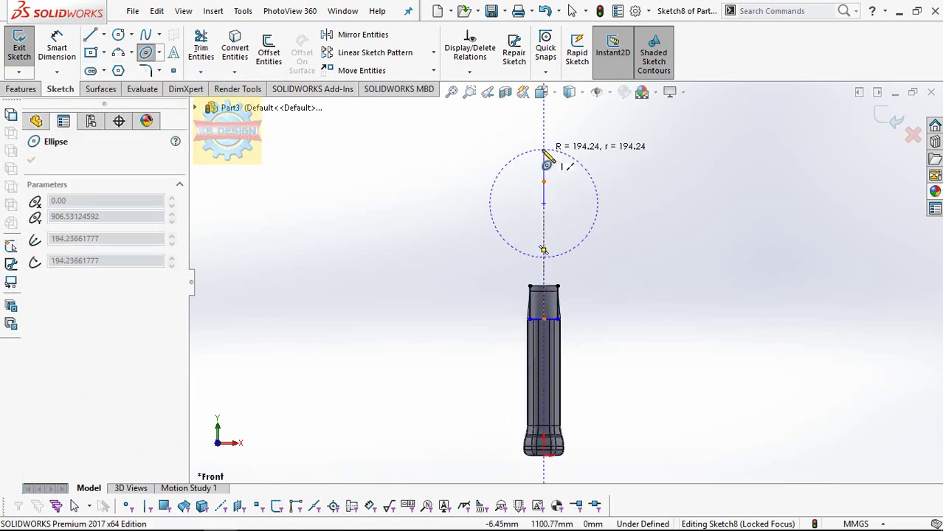
{"action": "left_click", "coordinate": [544, 249]}
{"action": "left_click", "coordinate": [573, 179]}
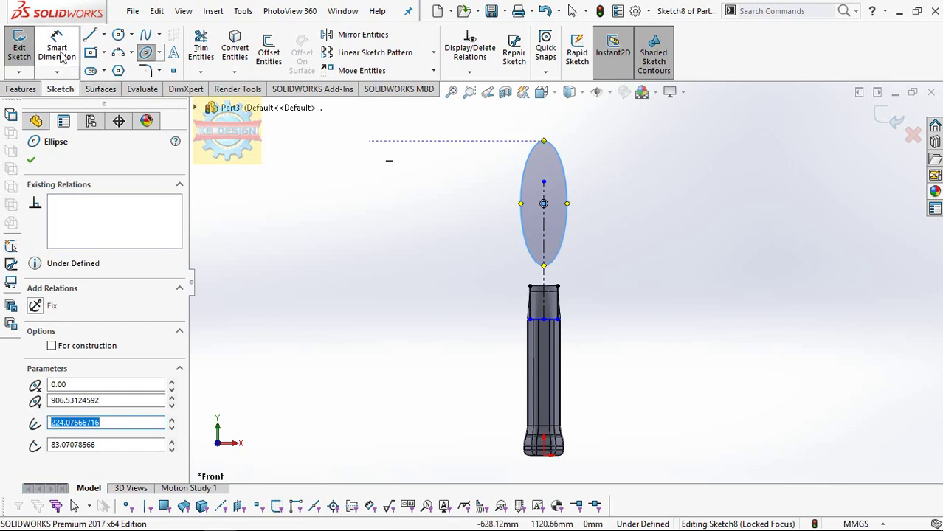
{"action": "key", "text": "Escape"}
Dimension the ellipse centre 750 mm above the throat's top corner
{"action": "left_click", "coordinate": [544, 204]}
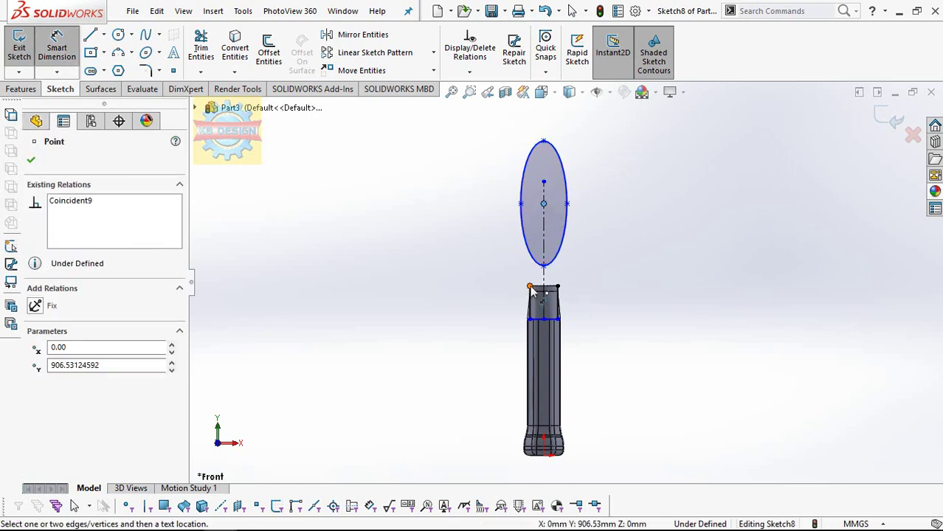
{"action": "left_click", "coordinate": [530, 286]}
{"action": "left_click", "coordinate": [393, 253]}
{"action": "type", "text": "750"}
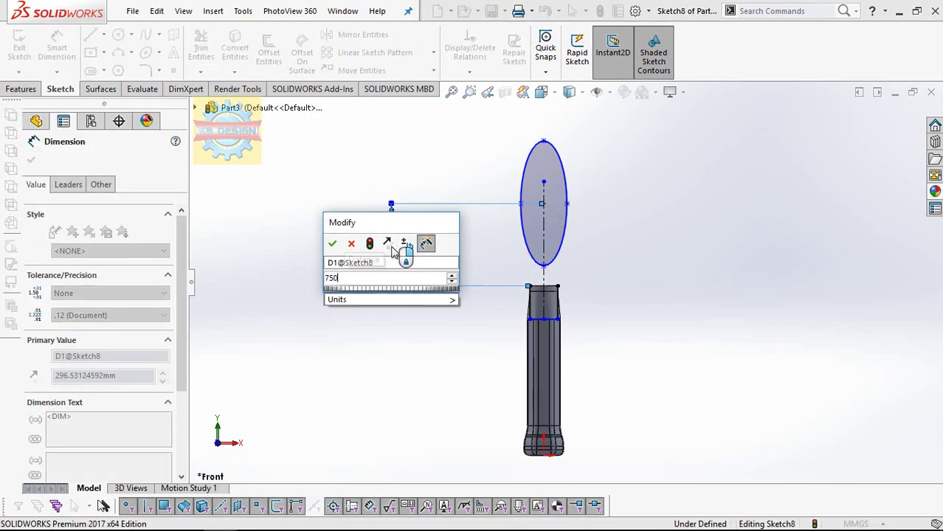
{"action": "key", "text": "Return"}
{"action": "scroll", "coordinate": [564, 208], "scroll_direction": "up", "scroll_amount": 2}
{"action": "scroll", "coordinate": [564, 189], "scroll_direction": "down", "scroll_amount": 2}
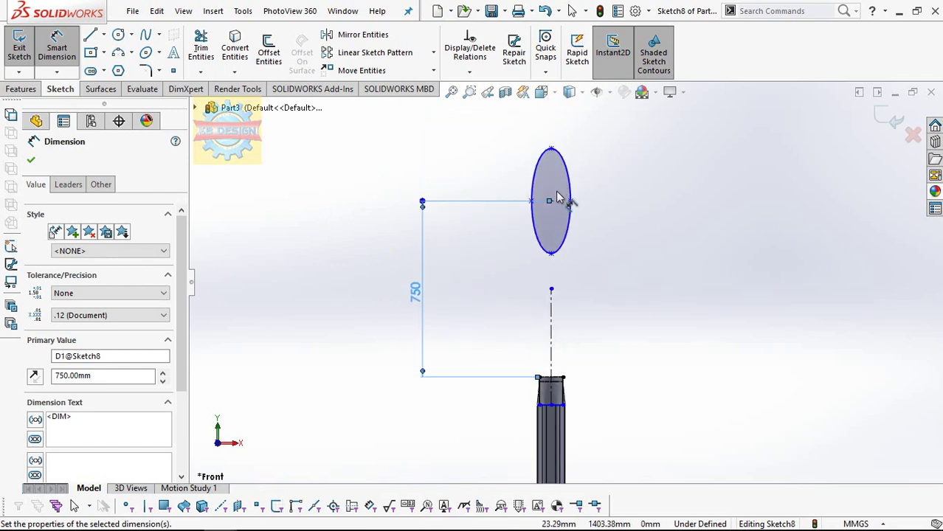
Dimension the ellipse to a 350 mm half-width and 850 mm height
{"action": "left_click", "coordinate": [532, 201]}
{"action": "left_click", "coordinate": [550, 200]}
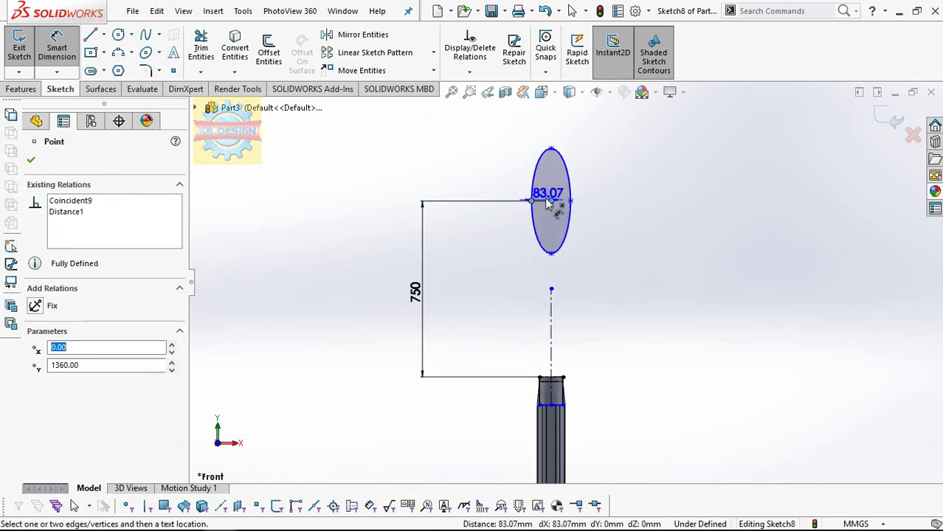
{"action": "left_click", "coordinate": [511, 159]}
{"action": "type", "text": "350"}
{"action": "key", "text": "Return"}
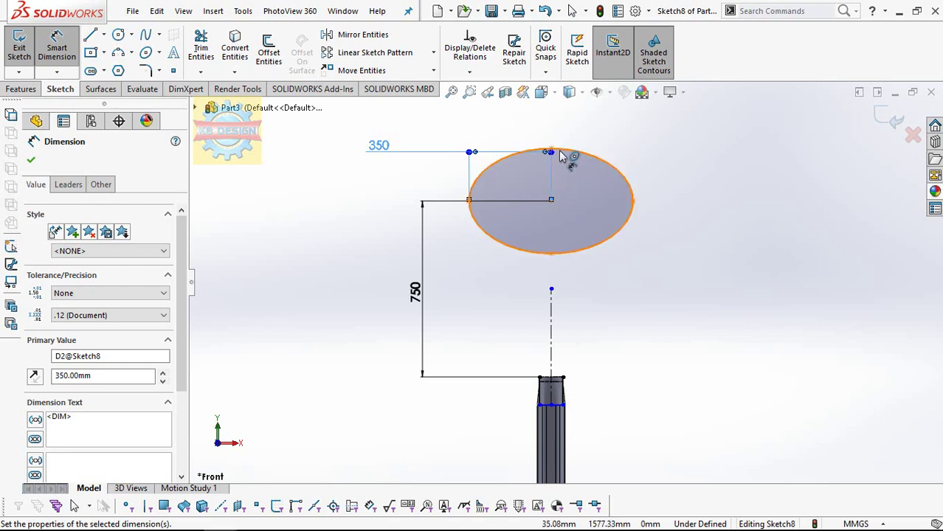
{"action": "left_click", "coordinate": [551, 253]}
{"action": "left_click", "coordinate": [551, 150]}
{"action": "left_click", "coordinate": [688, 198]}
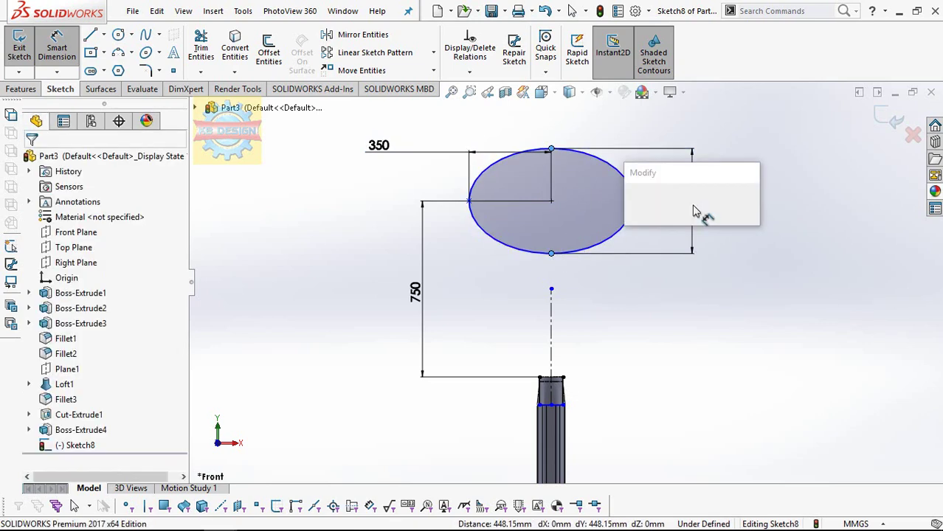
{"action": "type", "text": "850"}
{"action": "key", "text": "Return"}
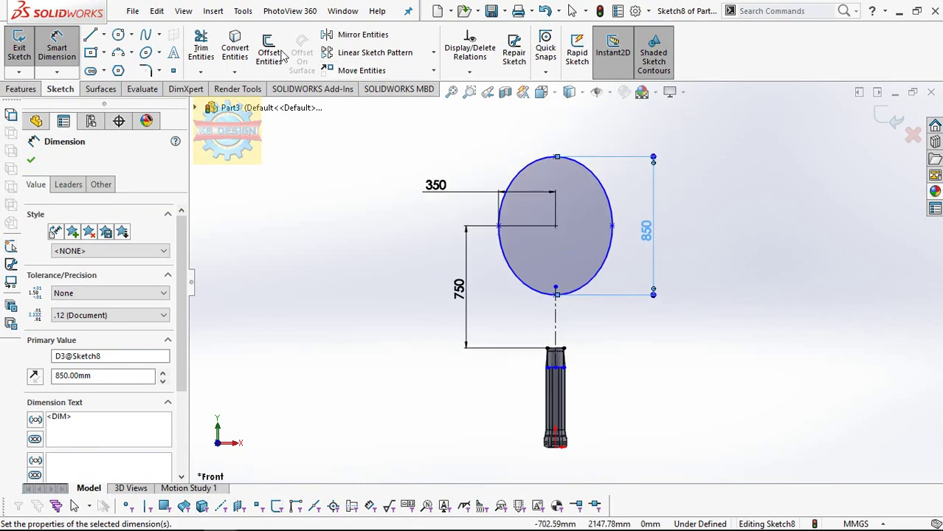
Offset the head ellipse inward and edit the offset dimension to a smaller distance
{"action": "left_click", "coordinate": [279, 53]}
{"action": "type", "text": "40"}
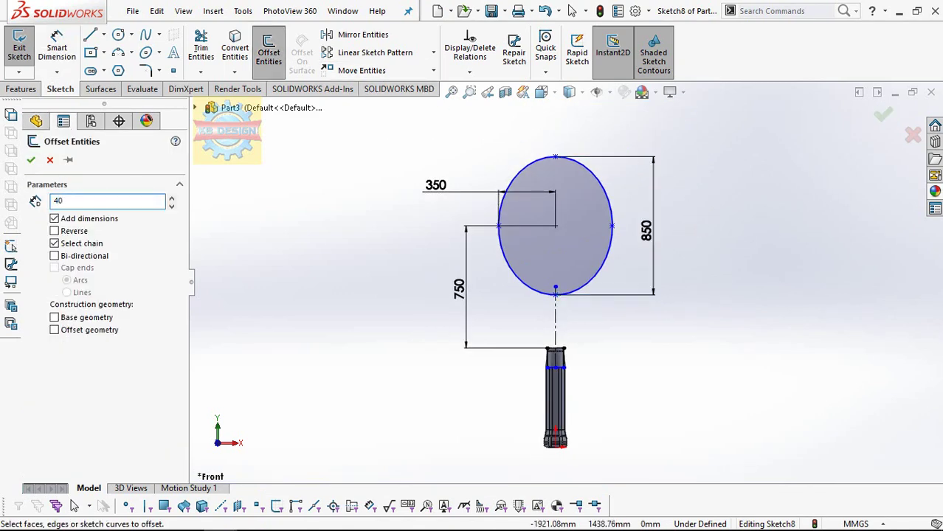
{"action": "left_click", "coordinate": [608, 230]}
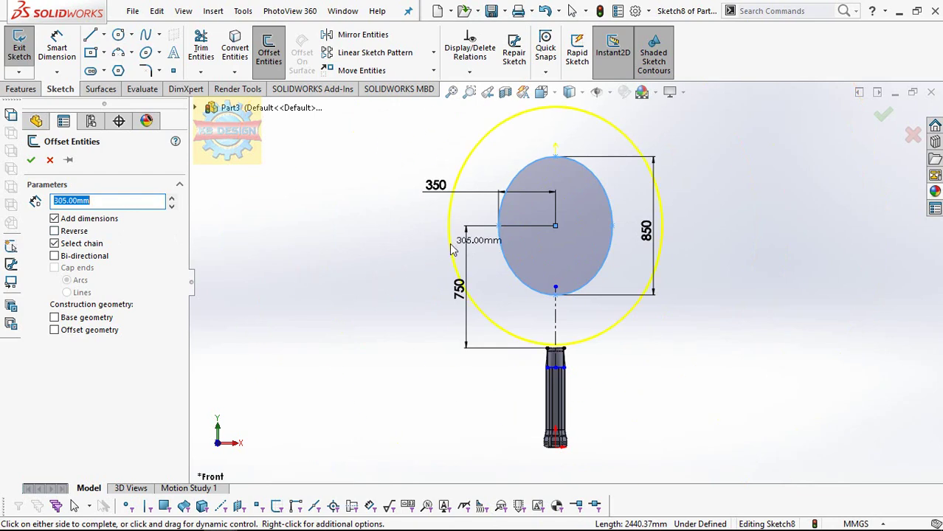
{"action": "key", "text": "Escape"}
{"action": "left_click", "coordinate": [268, 52]}
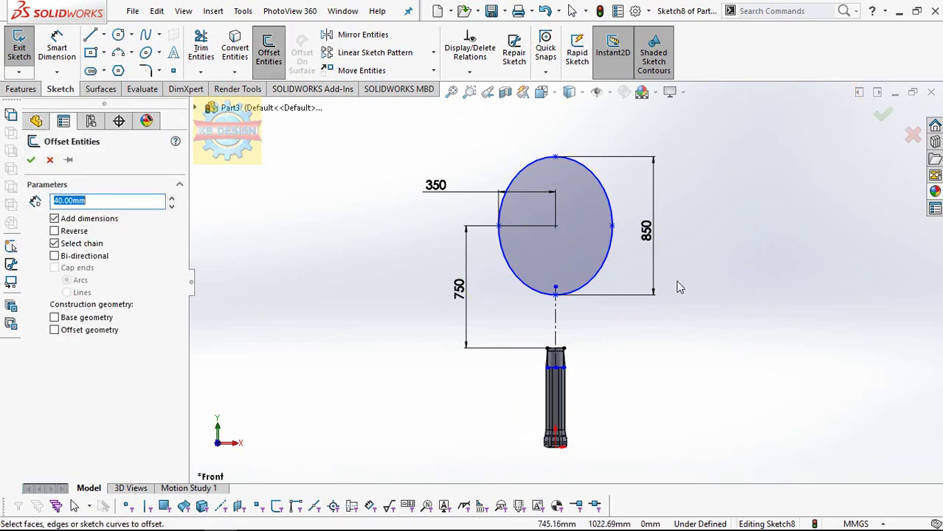
{"action": "left_click", "coordinate": [571, 248]}
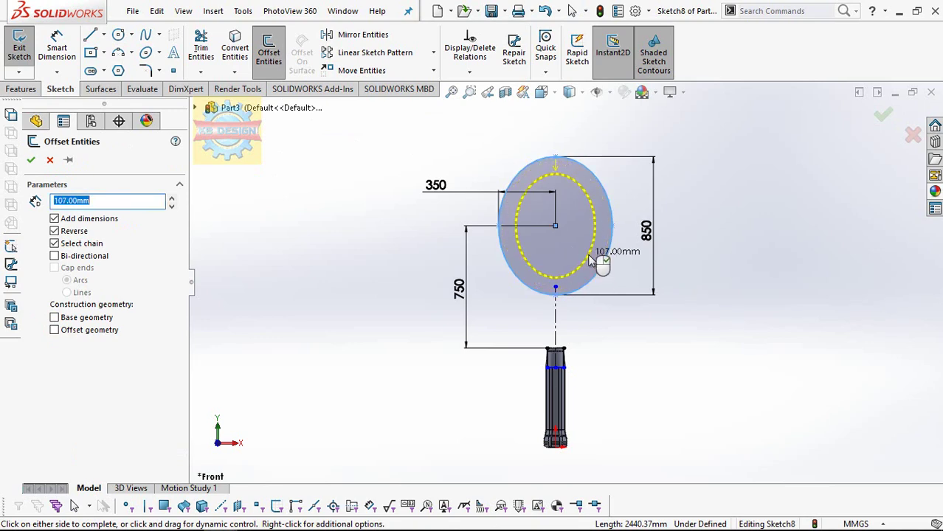
{"action": "left_click", "coordinate": [594, 244]}
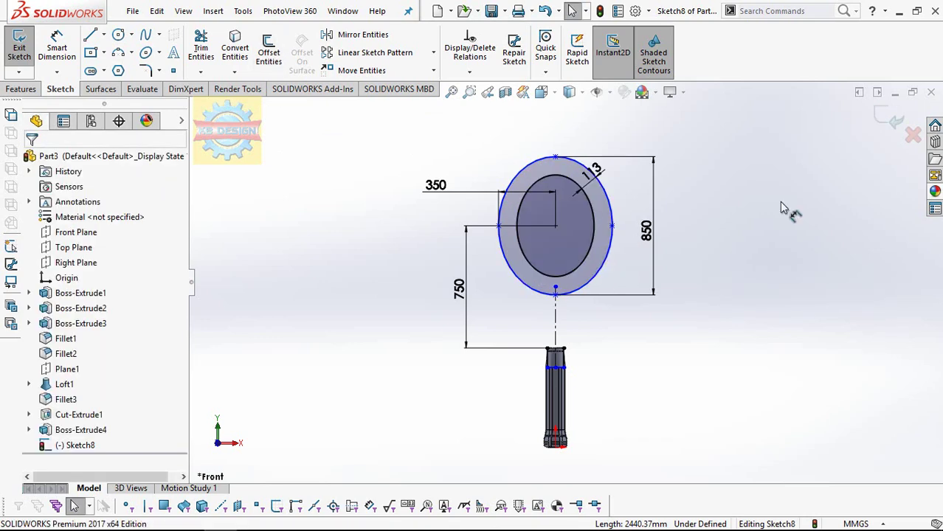
{"action": "double_click", "coordinate": [599, 174]}
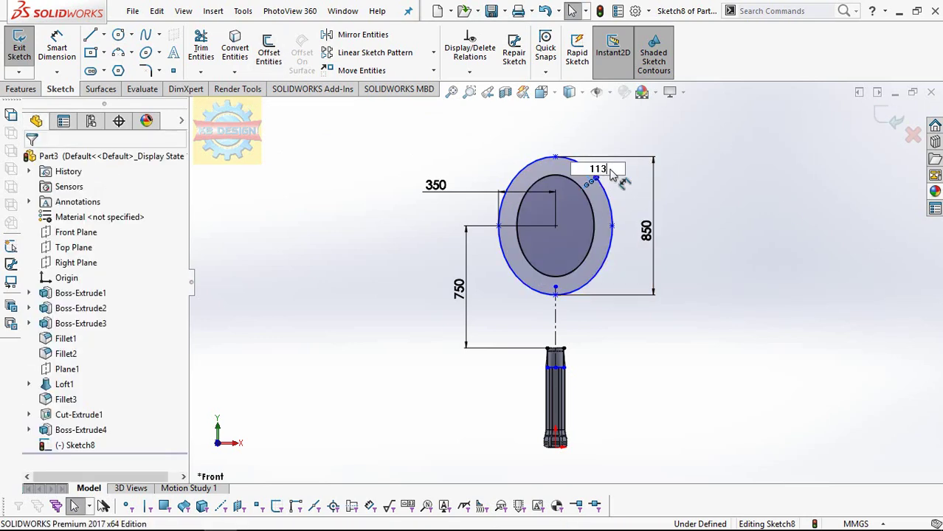
{"action": "type", "text": "0"}
{"action": "key", "text": "Return"}
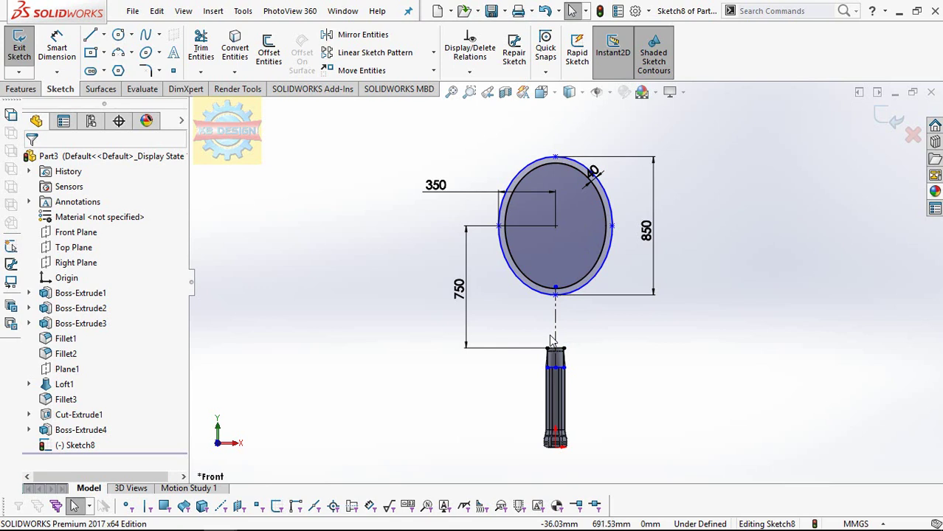
{"action": "scroll", "coordinate": [549, 339], "scroll_direction": "down", "scroll_amount": 2}
{"action": "scroll", "coordinate": [549, 339], "scroll_direction": "down", "scroll_amount": 1}
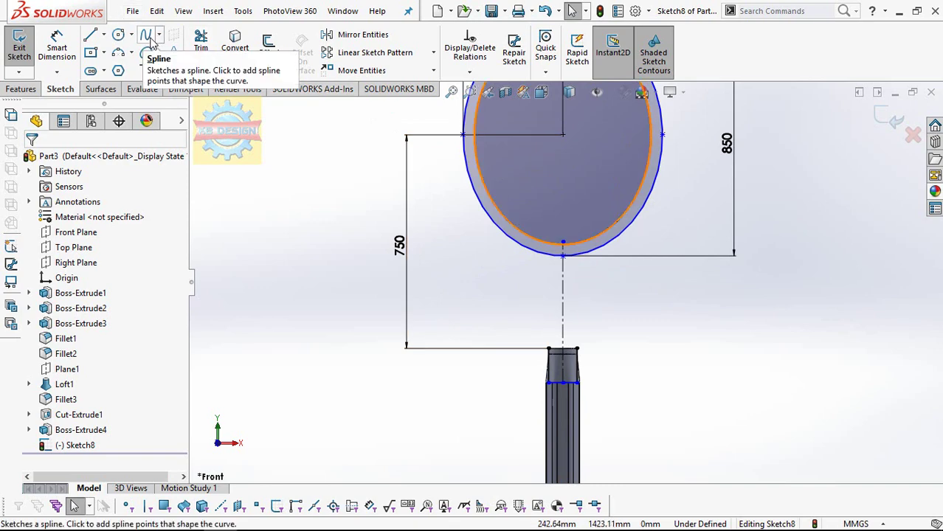
Draw a short vertical line above the throat corner and dimension it 50 mm
{"action": "left_click", "coordinate": [118, 52]}
{"action": "left_click", "coordinate": [491, 221]}
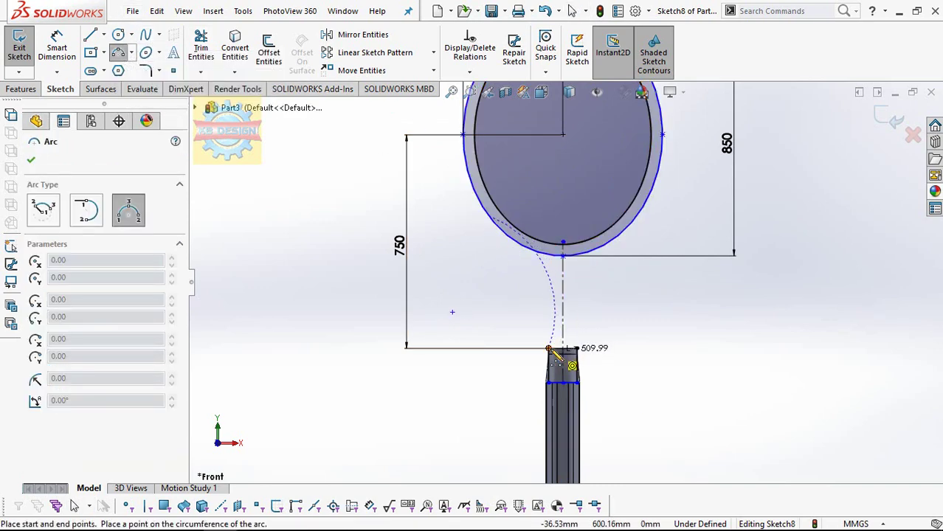
{"action": "left_click", "coordinate": [549, 348]}
{"action": "key", "text": "Escape"}
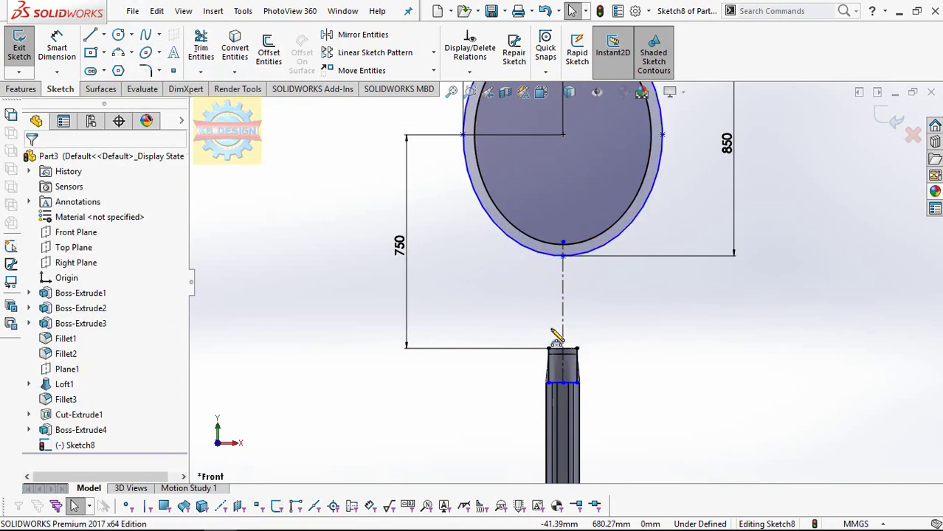
{"action": "left_click", "coordinate": [90, 35]}
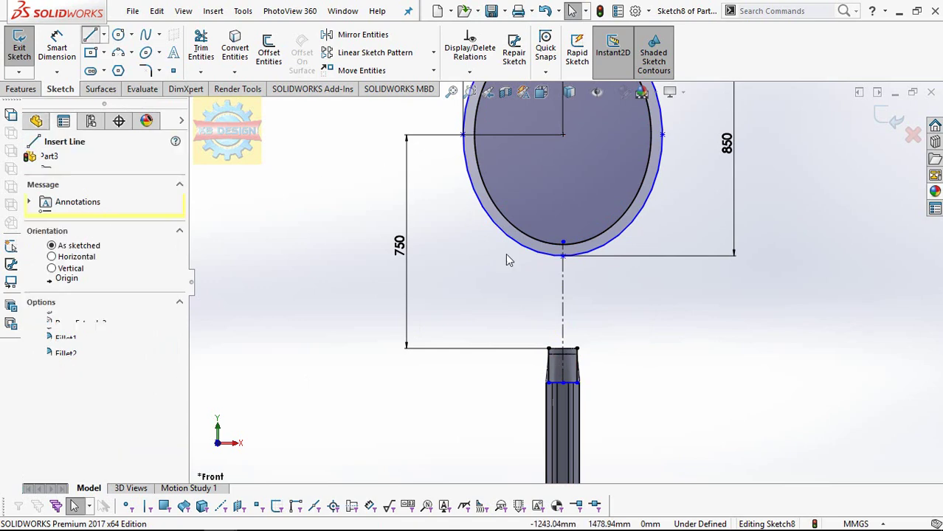
{"action": "left_click", "coordinate": [563, 349]}
{"action": "left_click", "coordinate": [547, 329]}
{"action": "key", "text": "Escape"}
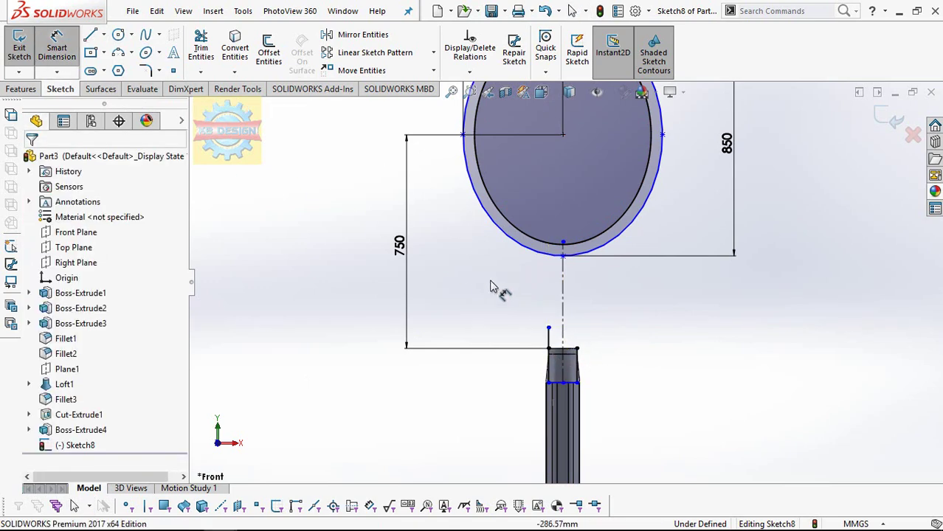
{"action": "left_click", "coordinate": [547, 338]}
{"action": "left_click", "coordinate": [513, 332]}
{"action": "type", "text": "5"}
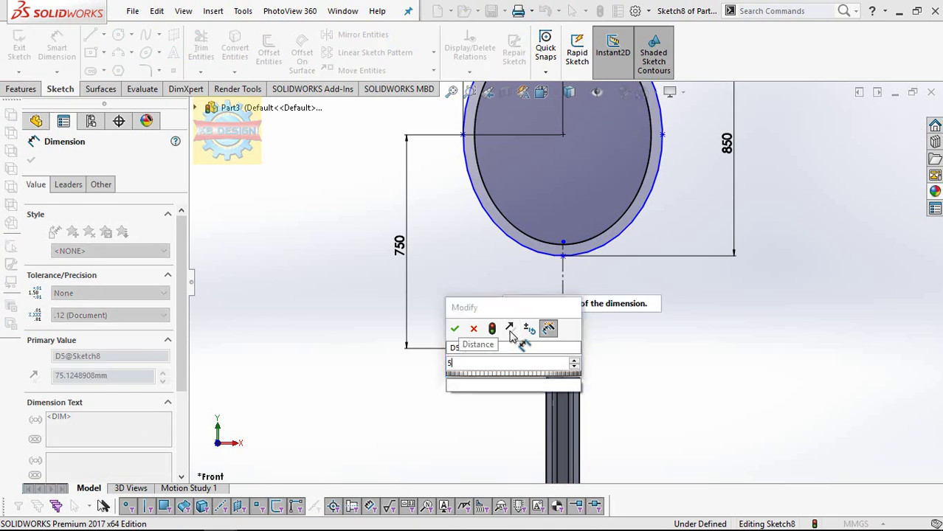
{"action": "type", "text": "0"}
{"action": "key", "text": "Return"}
Draw a three-point arc from the short line to the ellipse, tangent to the ellipse, undoing the conflicting line tangency
{"action": "left_click", "coordinate": [118, 52]}
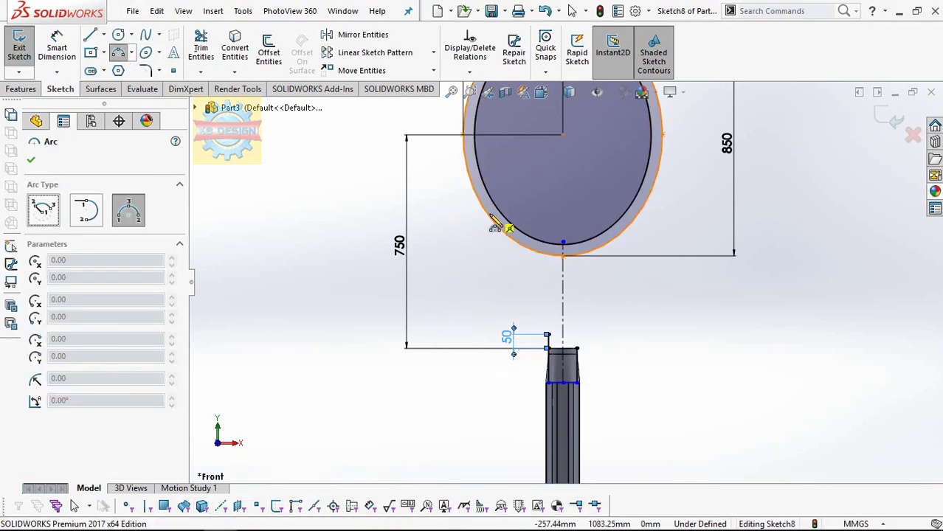
{"action": "left_click", "coordinate": [548, 334]}
{"action": "left_click", "coordinate": [521, 272]}
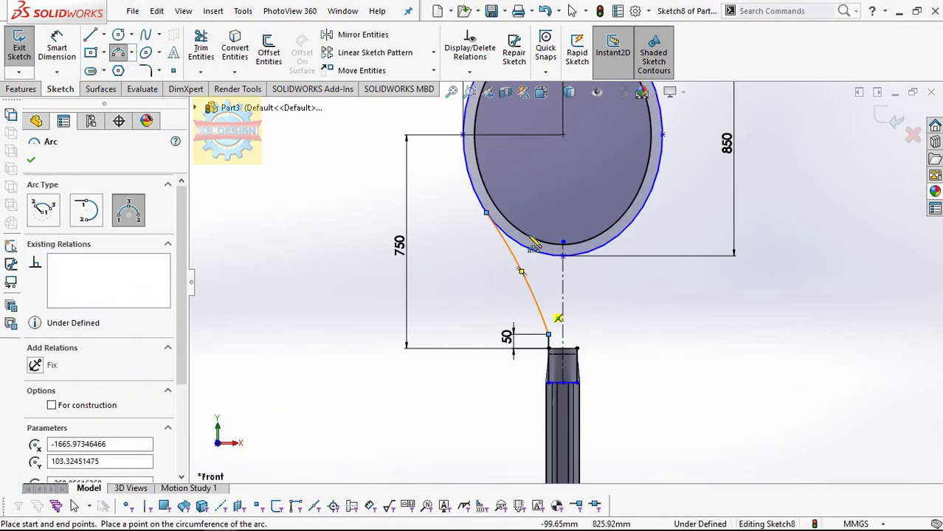
{"action": "left_click", "coordinate": [469, 72]}
{"action": "left_click", "coordinate": [483, 162]}
{"action": "left_click", "coordinate": [514, 244]}
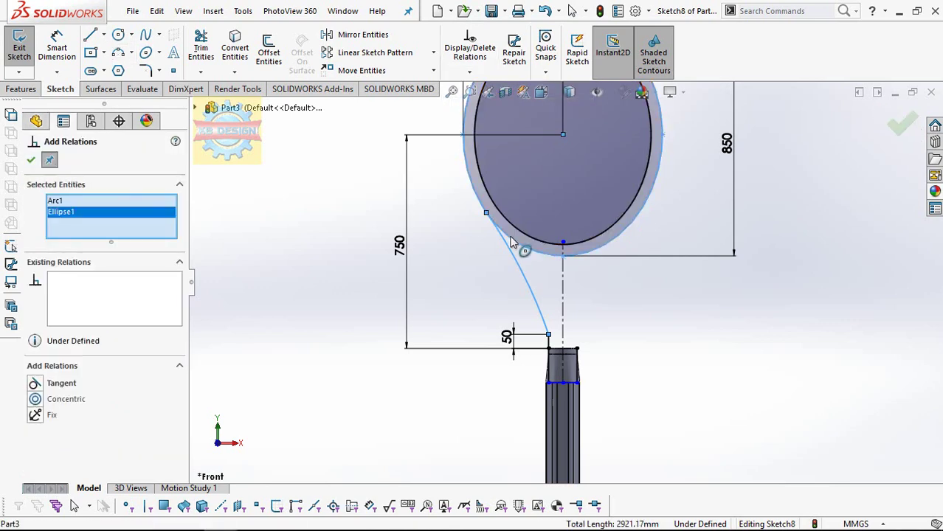
{"action": "right_click", "coordinate": [150, 212]}
{"action": "left_click", "coordinate": [197, 217]}
{"action": "left_click", "coordinate": [548, 346]}
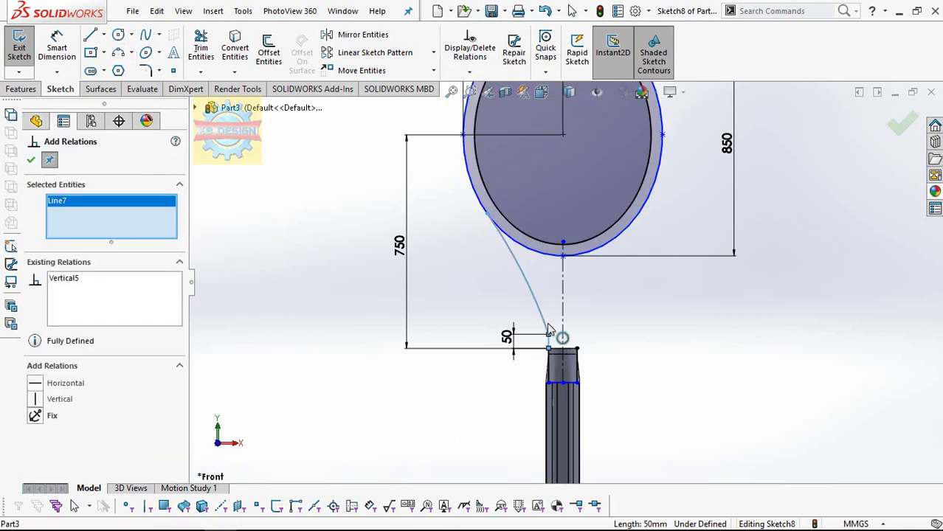
{"action": "left_click", "coordinate": [530, 295]}
{"action": "left_click", "coordinate": [46, 384]}
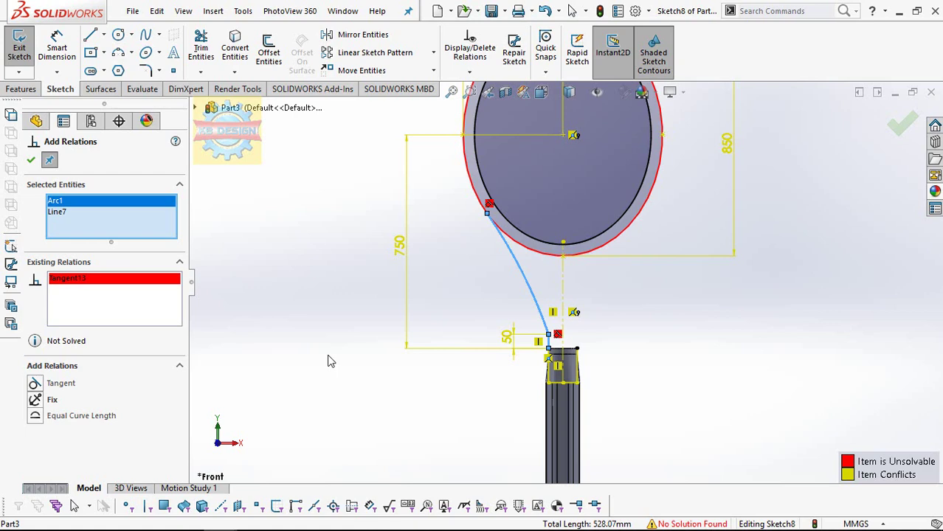
{"action": "key", "text": "ctrl+z"}
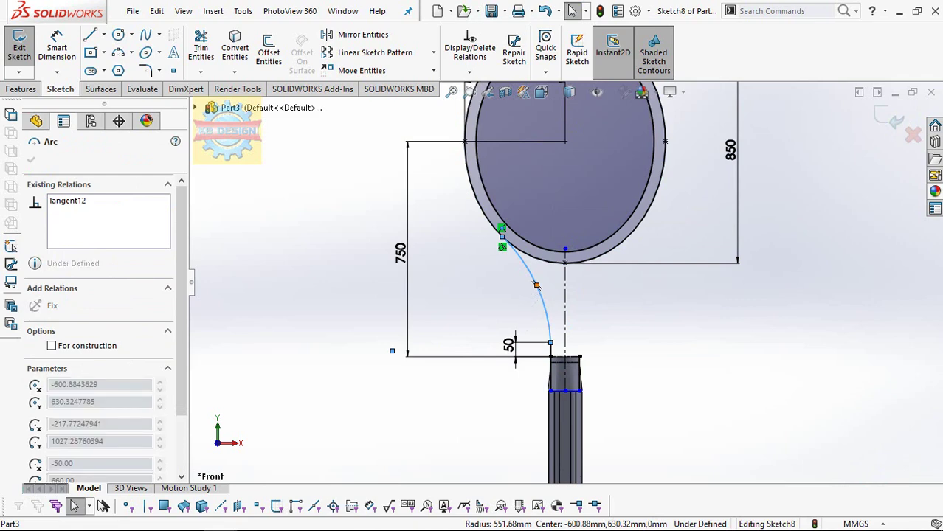
Mirror the left throat arc about the vertical centreline to create the matching right arc
{"action": "left_click", "coordinate": [588, 301]}
{"action": "scroll", "coordinate": [590, 296], "scroll_direction": "up", "scroll_amount": 1}
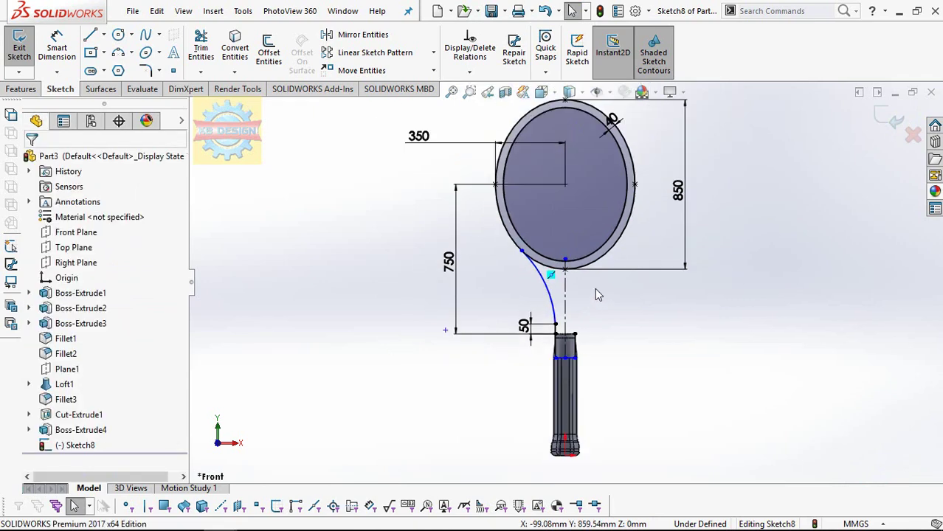
{"action": "scroll", "coordinate": [595, 287], "scroll_direction": "down", "scroll_amount": 1}
{"action": "left_click", "coordinate": [362, 34]}
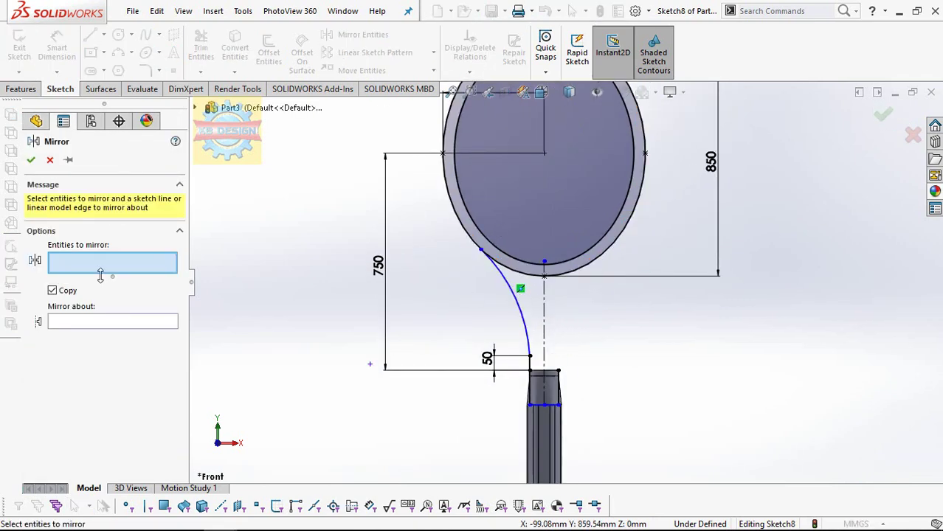
{"action": "left_click", "coordinate": [516, 312]}
{"action": "left_click", "coordinate": [147, 322]}
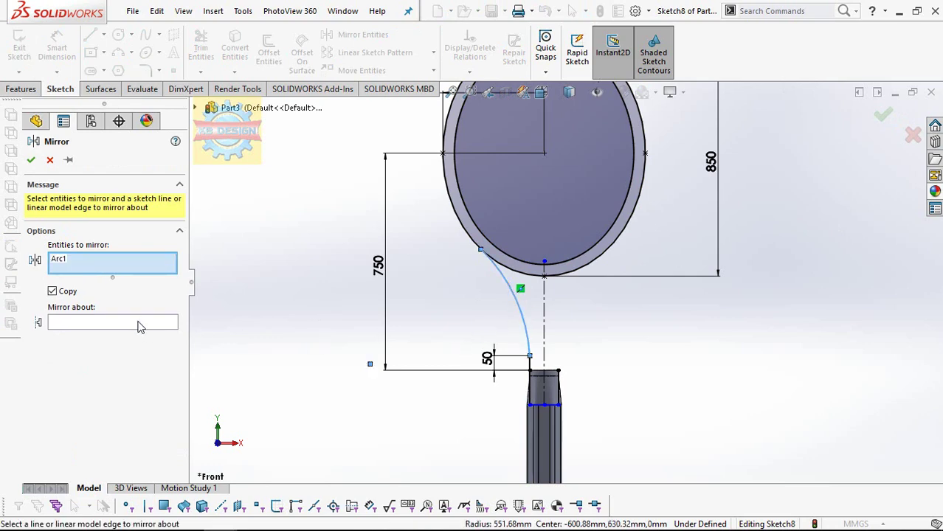
{"action": "left_click", "coordinate": [549, 316]}
{"action": "left_click", "coordinate": [31, 160]}
Draw a vertical line from the handle's right corner up to the mirrored arc's lower end
{"action": "key", "text": "l"}
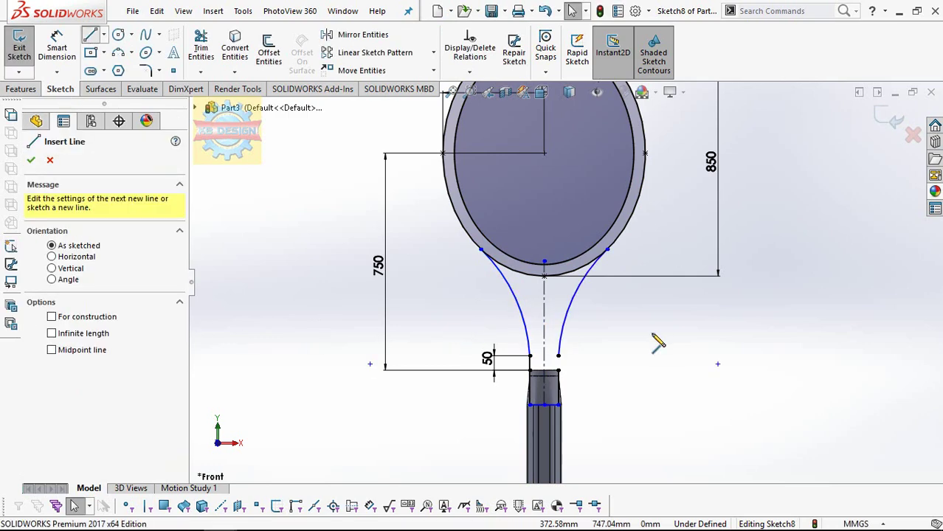
{"action": "left_click", "coordinate": [560, 372]}
{"action": "left_click", "coordinate": [558, 357]}
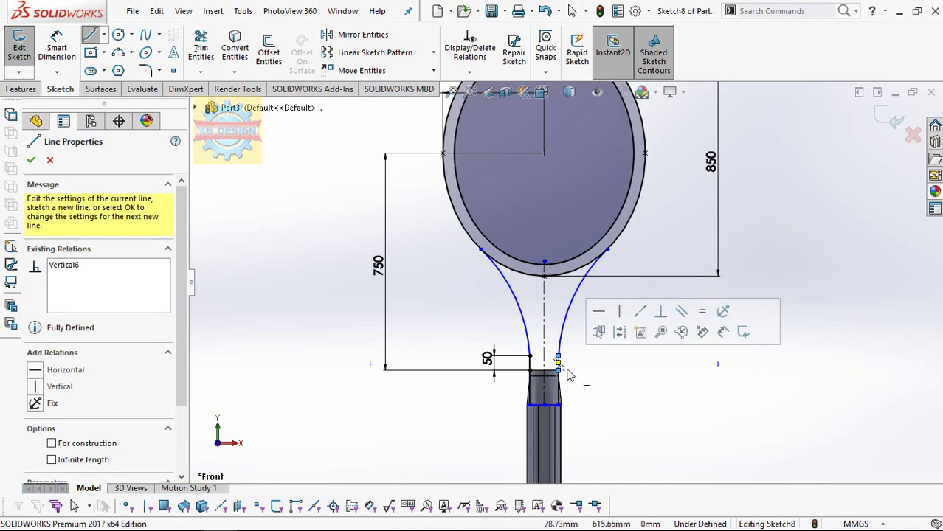
{"action": "key", "text": "Escape"}
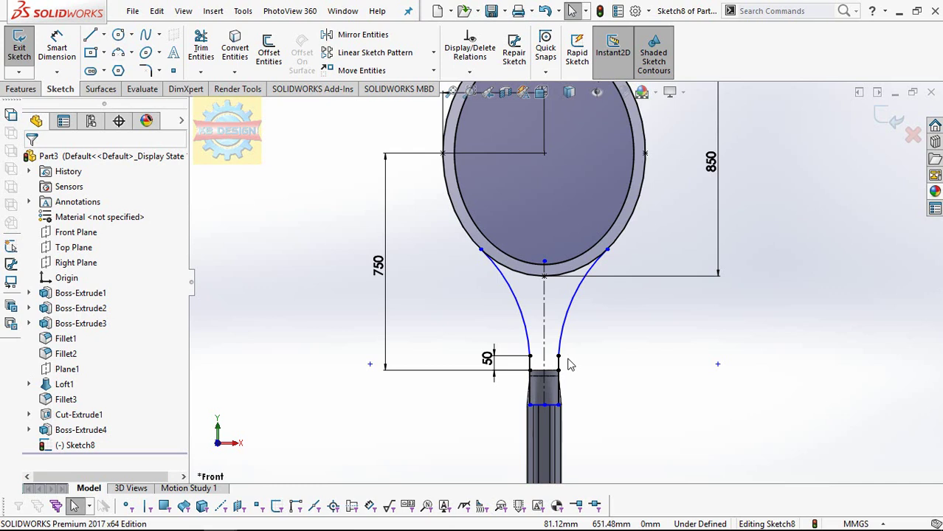
{"action": "scroll", "coordinate": [552, 347], "scroll_direction": "up", "scroll_amount": 3}
{"action": "scroll", "coordinate": [517, 331], "scroll_direction": "down", "scroll_amount": 5}
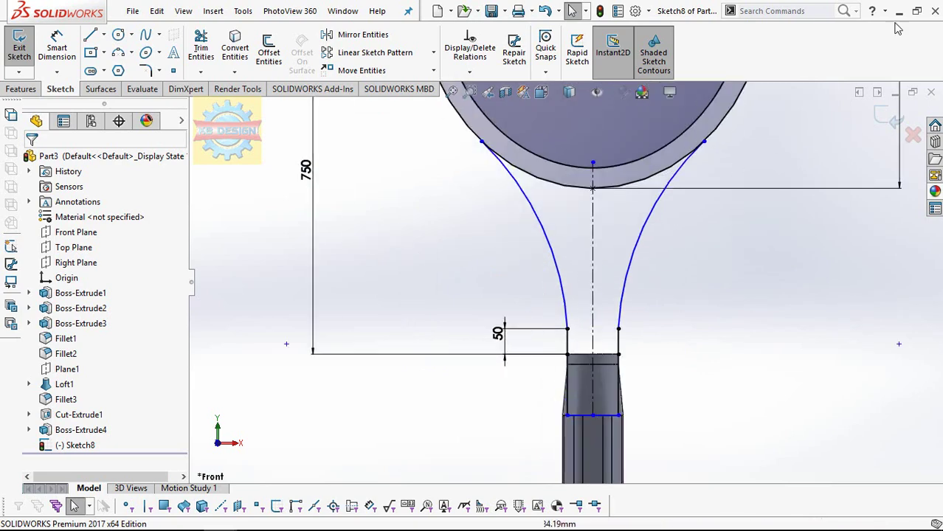
Offset the left throat curve chain 40 mm inward, with the direction reversed
{"action": "left_click", "coordinate": [268, 52]}
{"action": "type", "text": "0"}
{"action": "key", "text": "Return"}
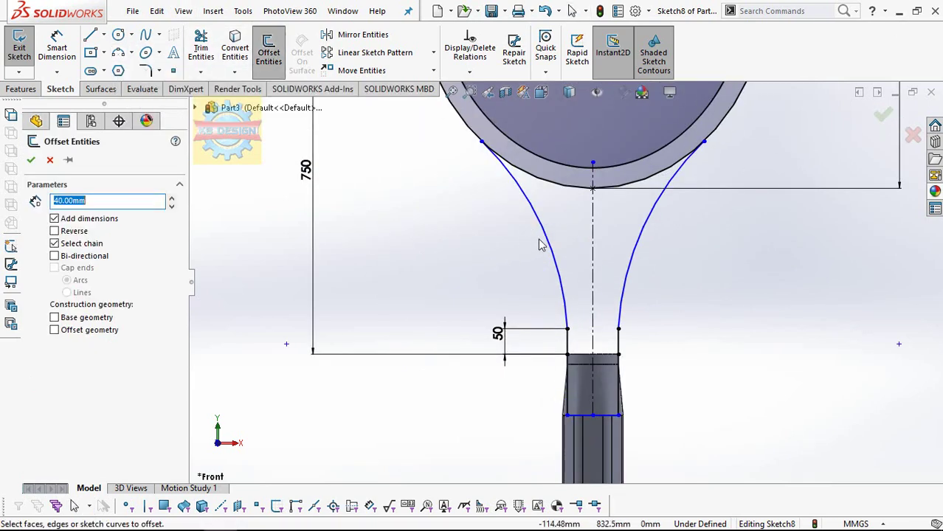
{"action": "left_click", "coordinate": [548, 247]}
{"action": "left_click", "coordinate": [54, 230]}
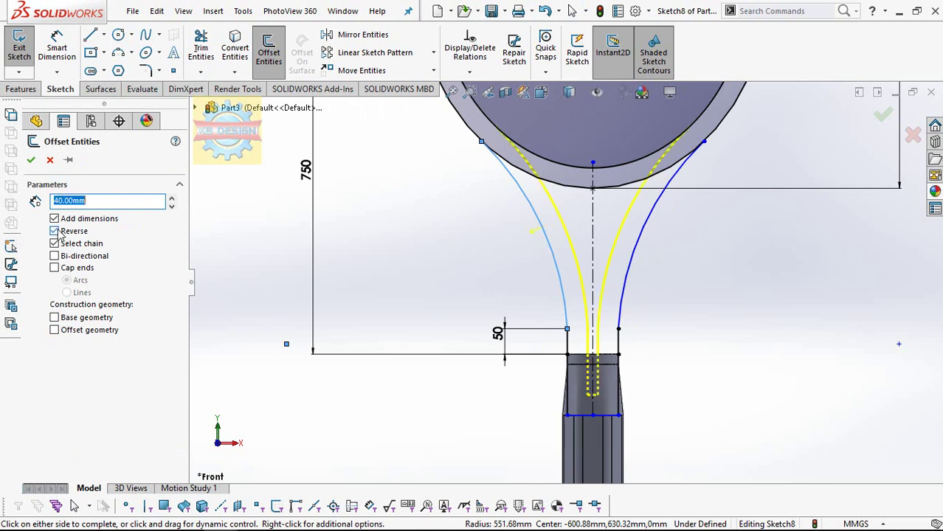
{"action": "left_click", "coordinate": [31, 159]}
Power-trim the excess offset arcs so they form a closed inner throat opening
{"action": "left_click", "coordinate": [146, 70]}
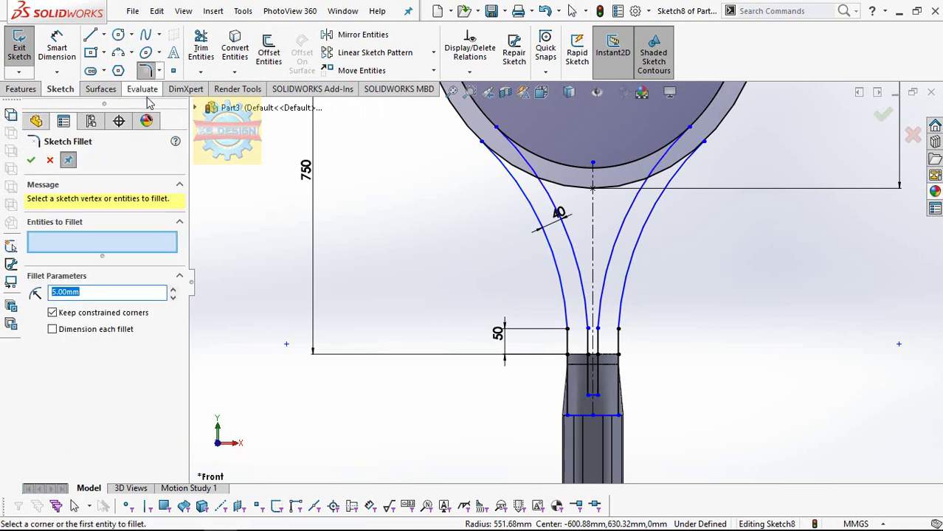
{"action": "left_click", "coordinate": [560, 193]}
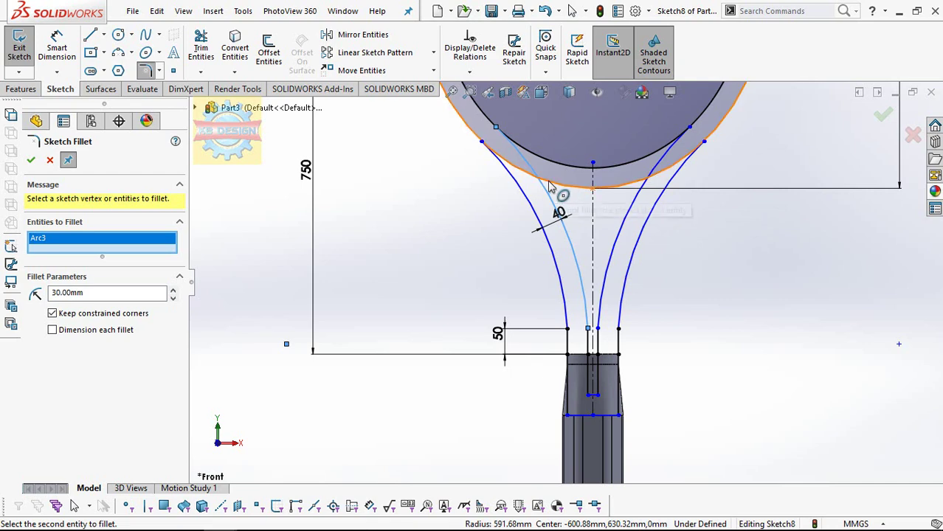
{"action": "key", "text": "Escape"}
{"action": "scroll", "coordinate": [558, 188], "scroll_direction": "down", "scroll_amount": 1}
{"action": "left_click", "coordinate": [200, 48]}
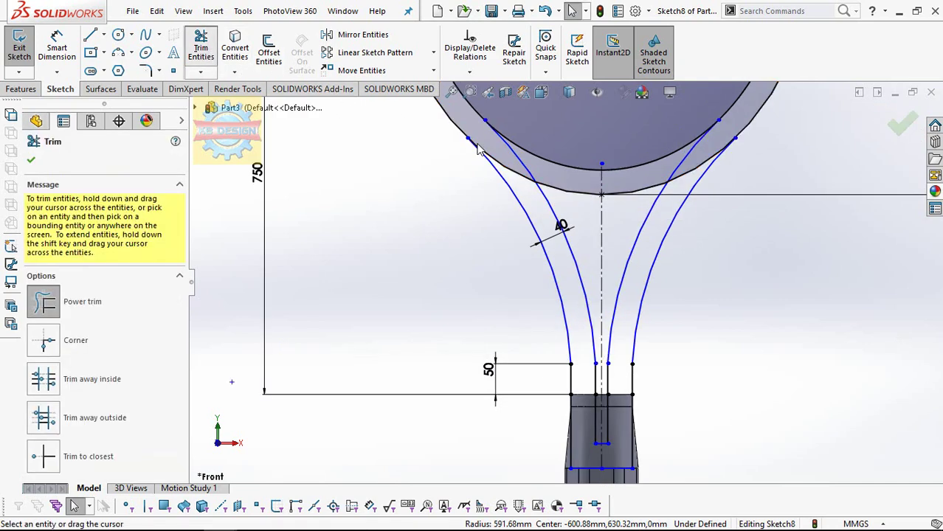
{"action": "left_click_drag", "start_coordinate": [673, 190], "coordinate": [668, 174]}
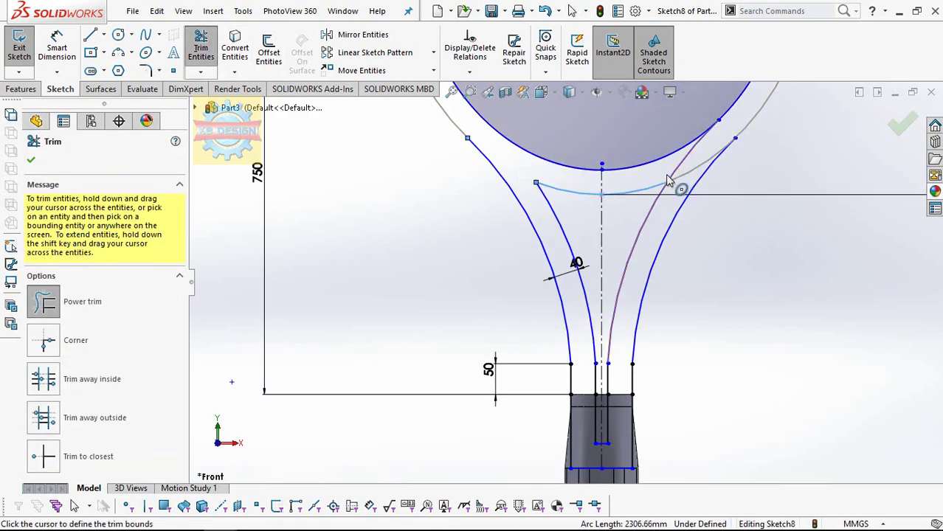
{"action": "key", "text": "ctrl+z"}
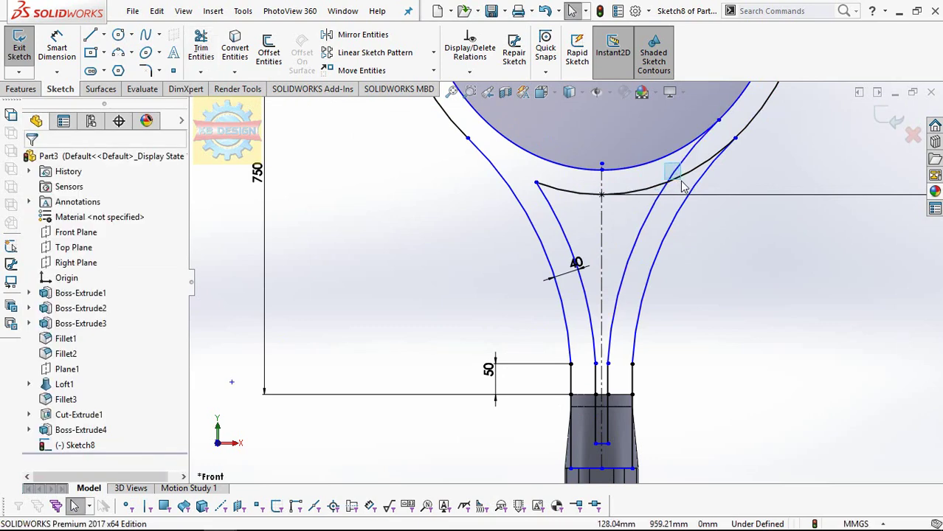
{"action": "left_click", "coordinate": [666, 181]}
{"action": "left_click", "coordinate": [201, 47]}
{"action": "left_click_drag", "start_coordinate": [727, 151], "coordinate": [662, 246]}
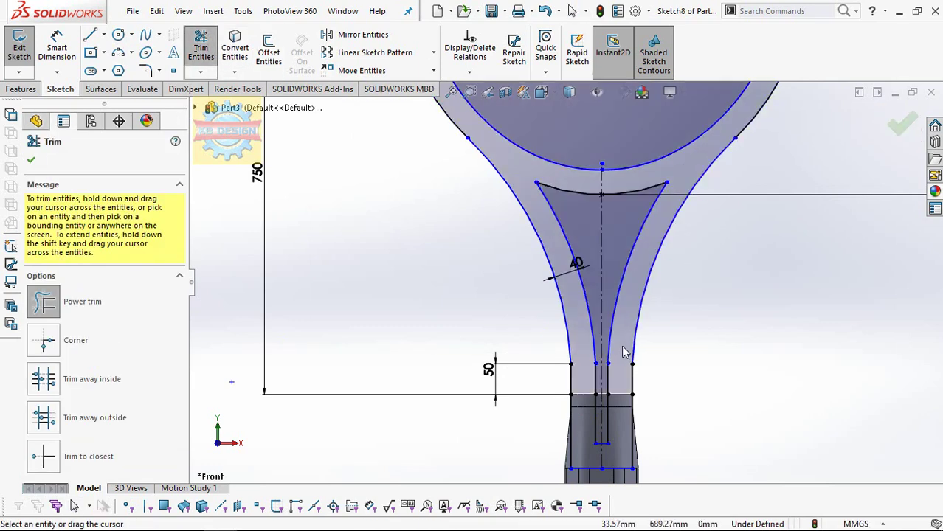
{"action": "scroll", "coordinate": [612, 361], "scroll_direction": "up", "scroll_amount": 2}
{"action": "scroll", "coordinate": [612, 326], "scroll_direction": "down", "scroll_amount": 3}
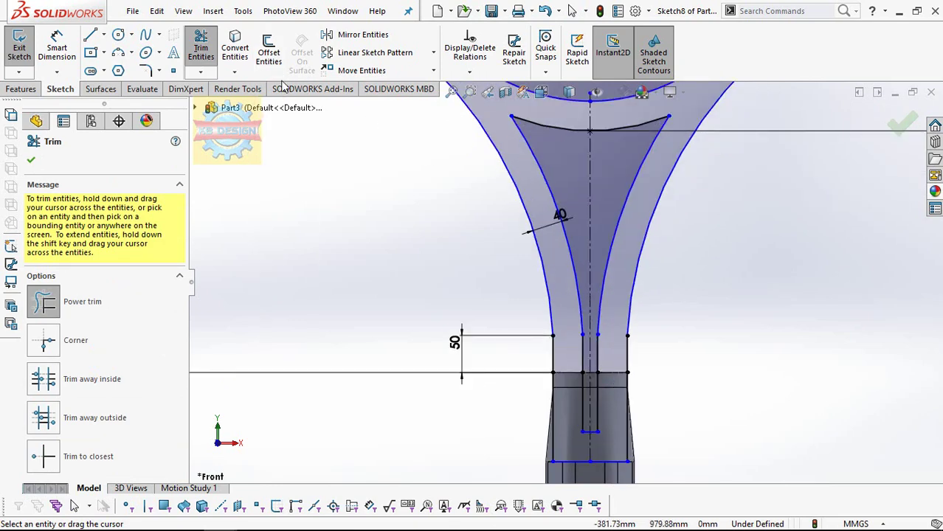
{"action": "left_click", "coordinate": [200, 71]}
{"action": "left_click", "coordinate": [210, 88]}
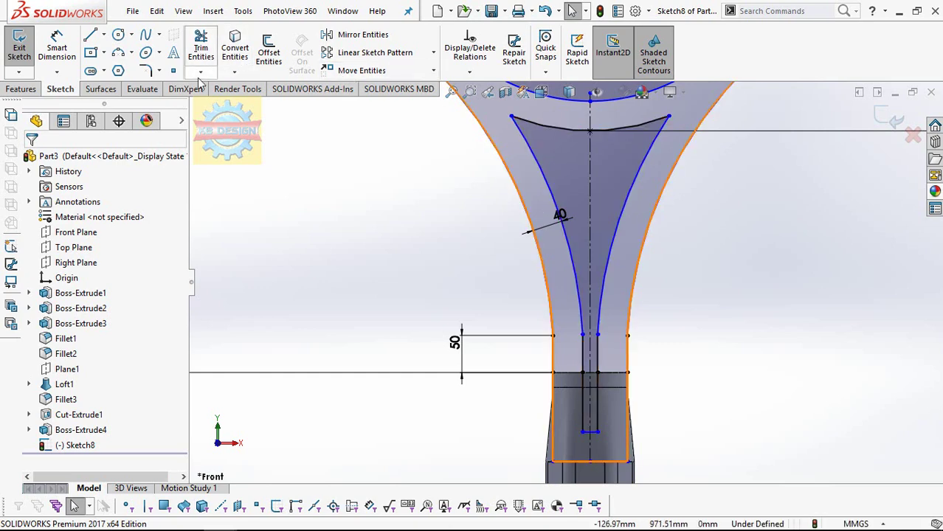
Fillet the opening's upper-left and upper-right corners with R30 rounds
{"action": "left_click", "coordinate": [145, 70]}
{"action": "left_click", "coordinate": [511, 121]}
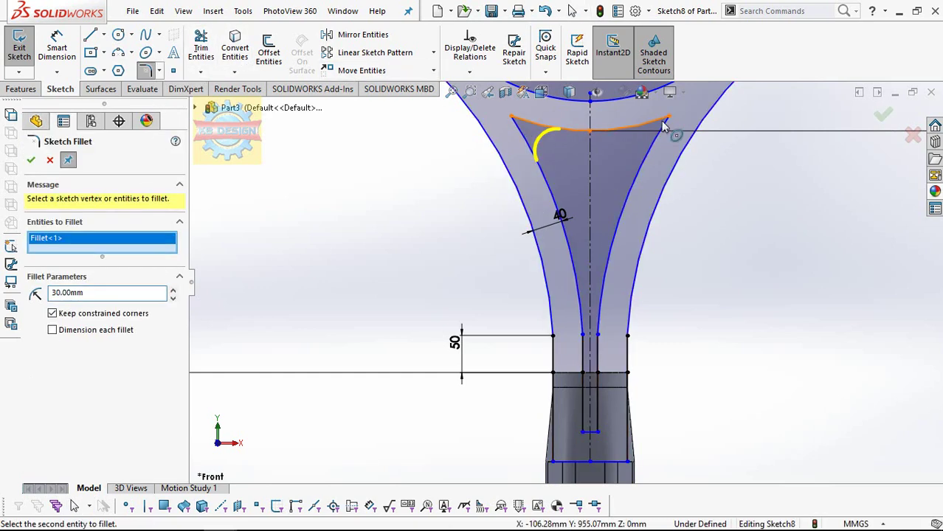
{"action": "left_click", "coordinate": [669, 119]}
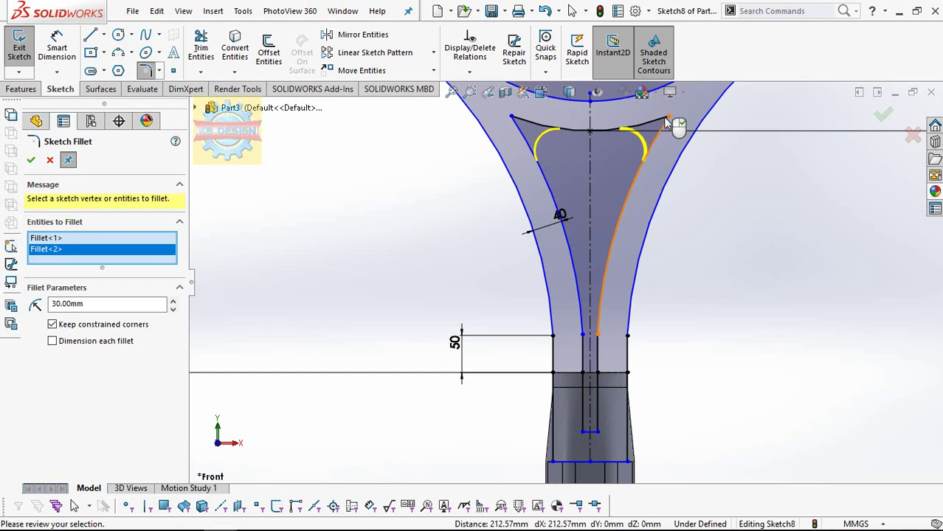
{"action": "left_click", "coordinate": [31, 159]}
{"action": "type", "text": "25"}
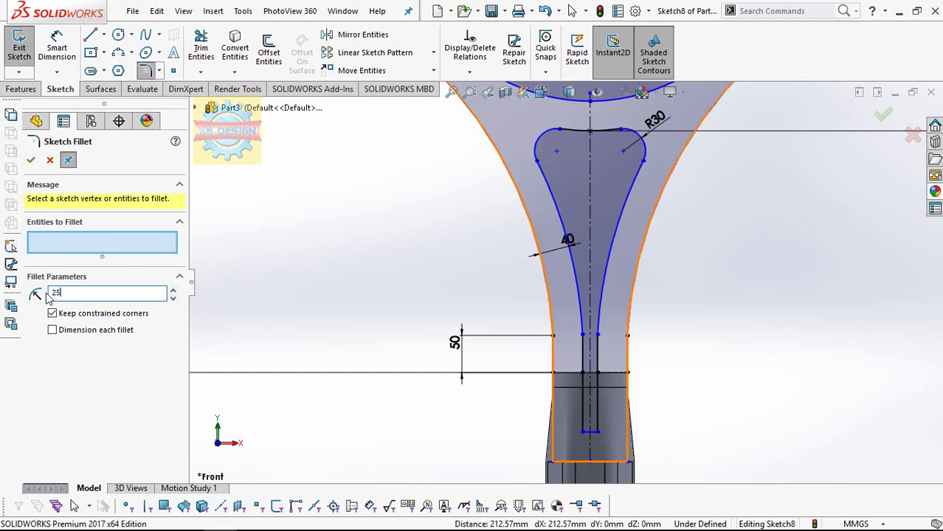
{"action": "left_click", "coordinate": [604, 295]}
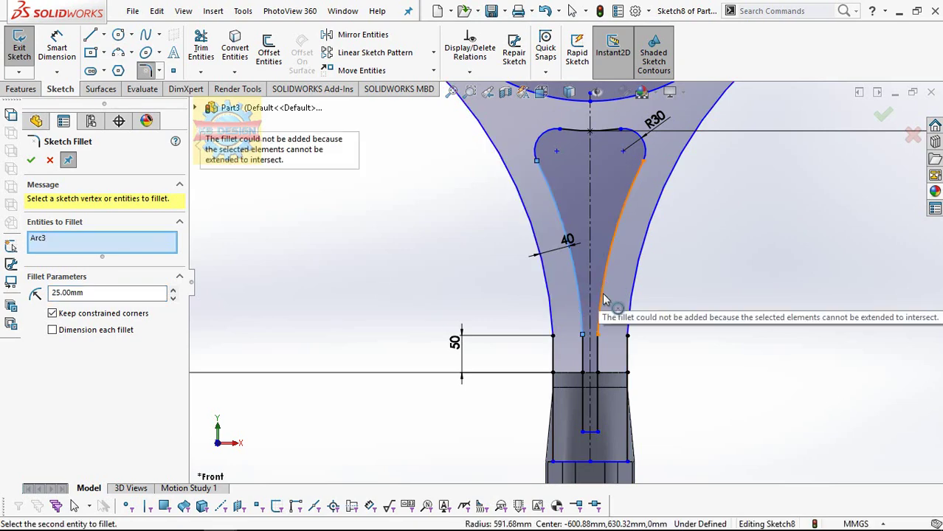
{"action": "key", "text": "Escape"}
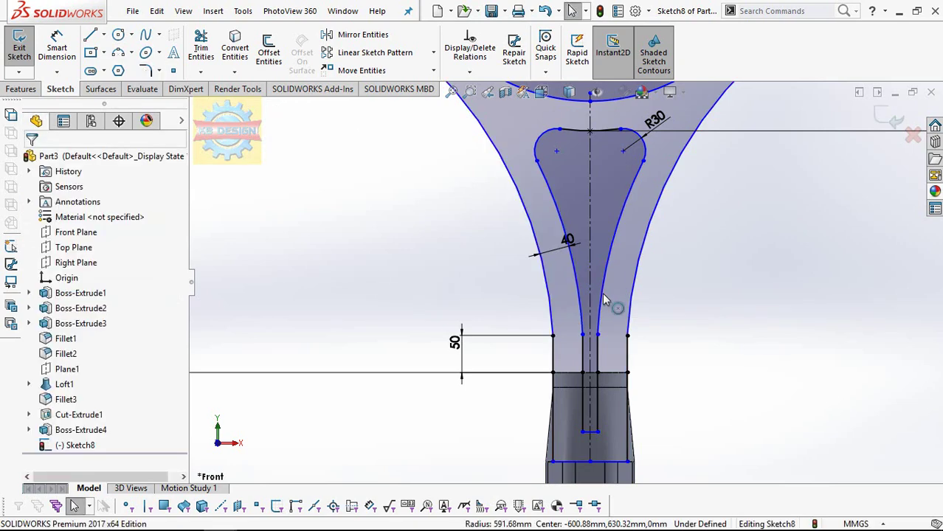
{"action": "scroll", "coordinate": [602, 328], "scroll_direction": "down", "scroll_amount": 2}
Power-trim the stray lines below the throat slot so the inner curves end free
{"action": "left_click", "coordinate": [198, 49]}
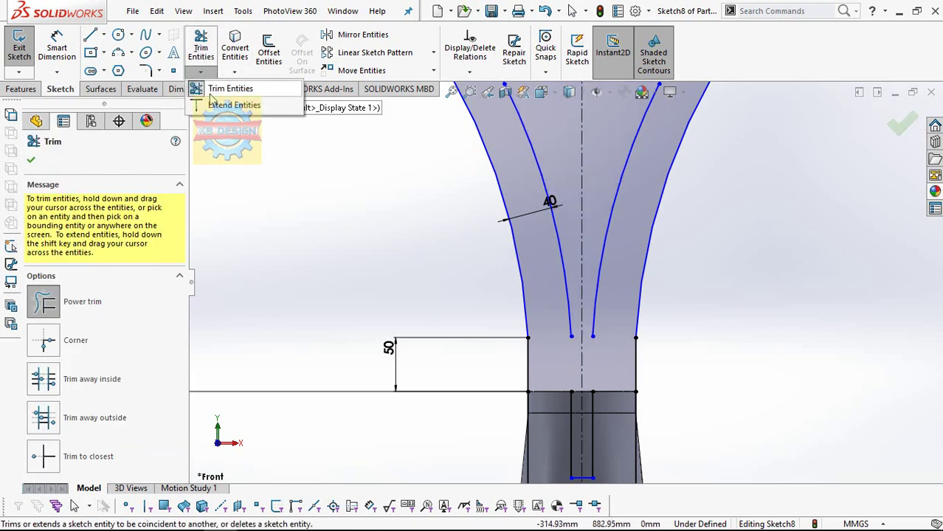
{"action": "left_click", "coordinate": [199, 50]}
{"action": "scroll", "coordinate": [504, 243], "scroll_direction": "up", "scroll_amount": 1}
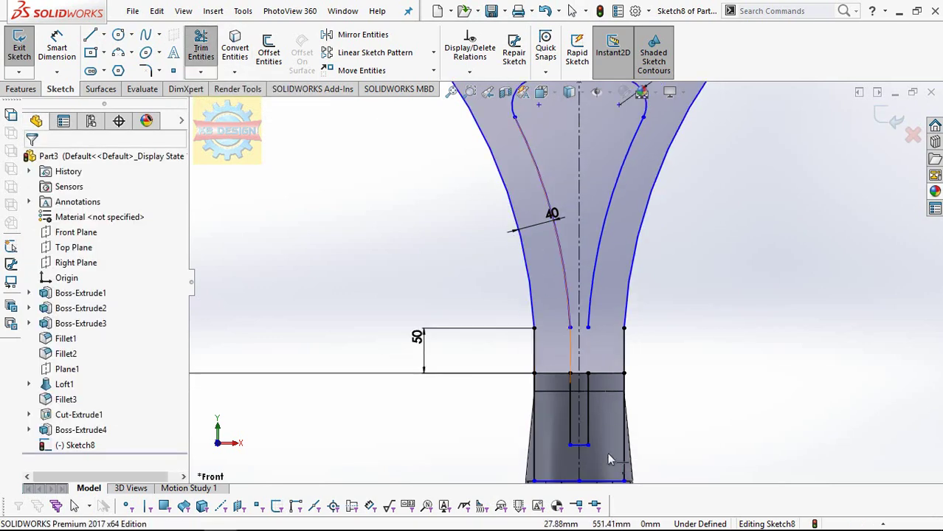
{"action": "scroll", "coordinate": [578, 394], "scroll_direction": "down", "scroll_amount": 1}
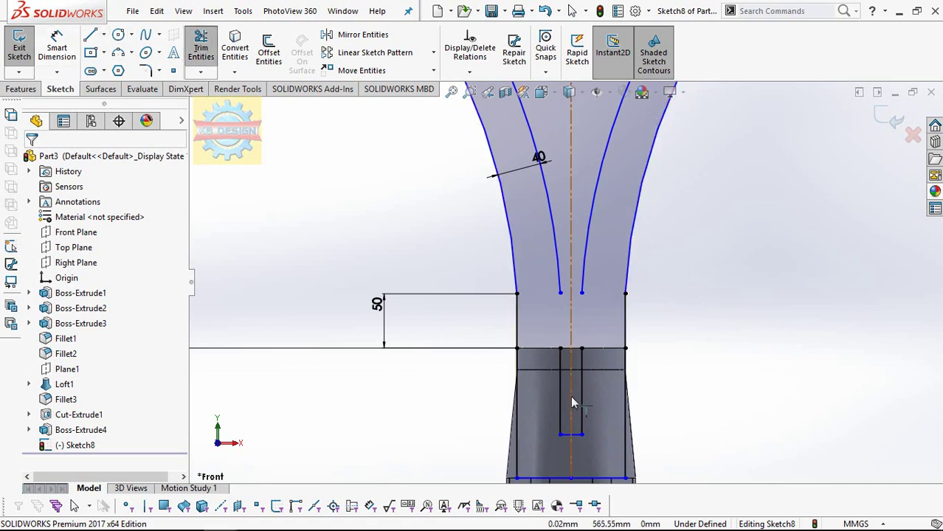
{"action": "mouse_move", "coordinate": [572, 398]}
{"action": "left_mouse_down"}
{"action": "mouse_move", "coordinate": [589, 389]}
{"action": "mouse_move", "coordinate": [563, 440]}
{"action": "left_mouse_up"}
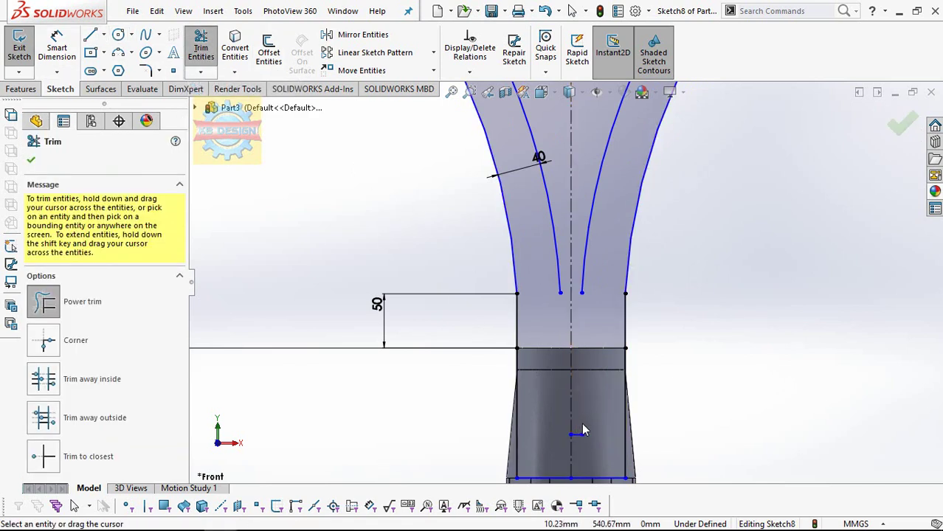
{"action": "scroll", "coordinate": [581, 303], "scroll_direction": "down", "scroll_amount": 3}
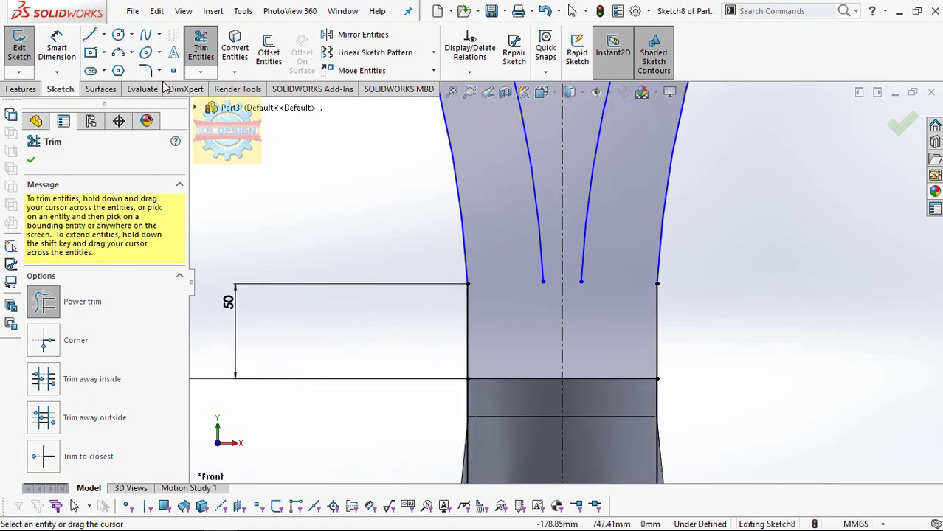
{"action": "left_click", "coordinate": [118, 53]}
Draw a 3-point arc across the bottom of the slot between the two inner curve ends
{"action": "left_click", "coordinate": [543, 283]}
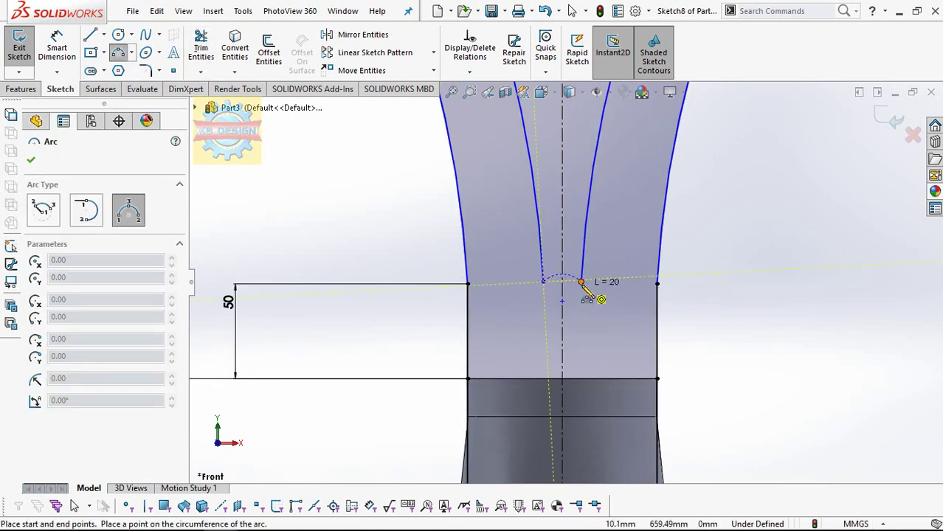
{"action": "left_click", "coordinate": [574, 303]}
{"action": "key", "text": "Escape"}
{"action": "scroll", "coordinate": [574, 292], "scroll_direction": "down", "scroll_amount": 2}
{"action": "scroll", "coordinate": [572, 176], "scroll_direction": "down", "scroll_amount": 2}
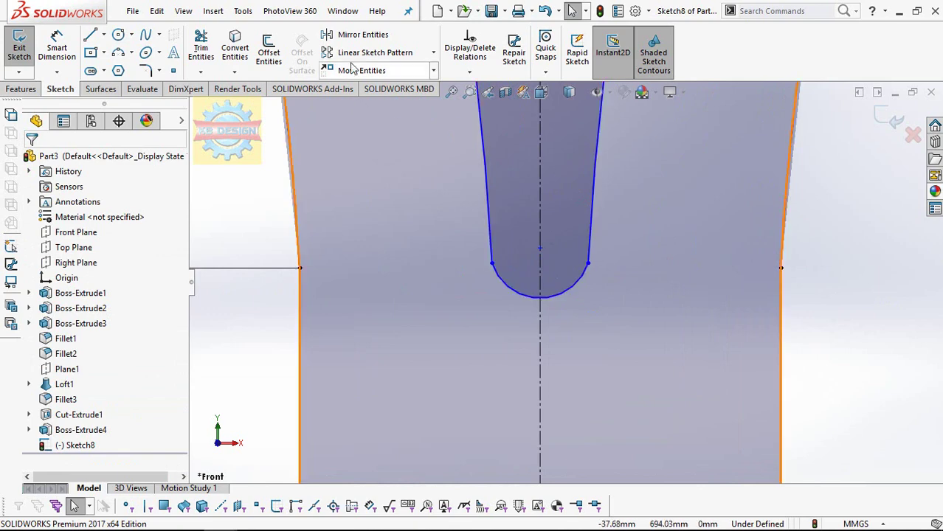
Make the closing arc tangent to both inner throat curves
{"action": "left_click", "coordinate": [469, 72]}
{"action": "left_click", "coordinate": [468, 104]}
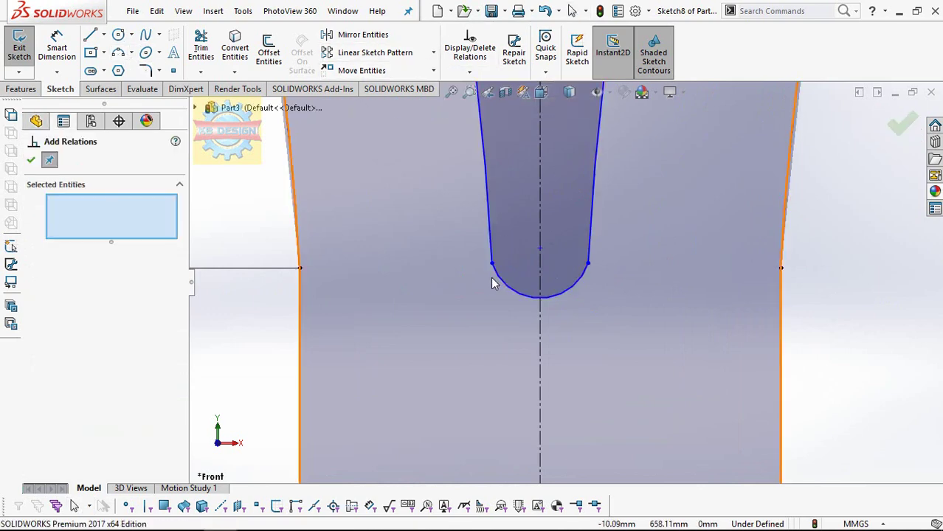
{"action": "left_click", "coordinate": [495, 275]}
{"action": "left_click", "coordinate": [497, 258]}
{"action": "left_click", "coordinate": [61, 399]}
{"action": "key", "text": "Escape"}
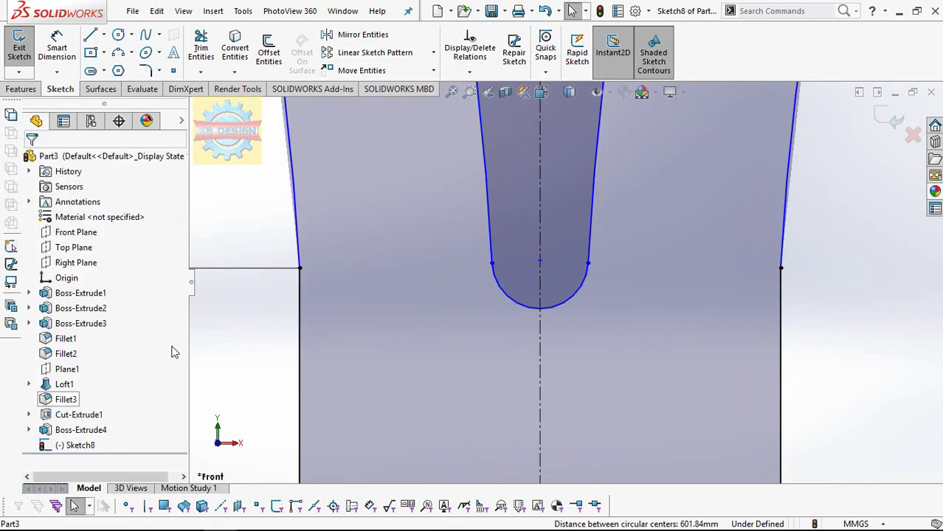
{"action": "left_click", "coordinate": [469, 72]}
{"action": "left_click", "coordinate": [468, 109]}
{"action": "left_click", "coordinate": [582, 274]}
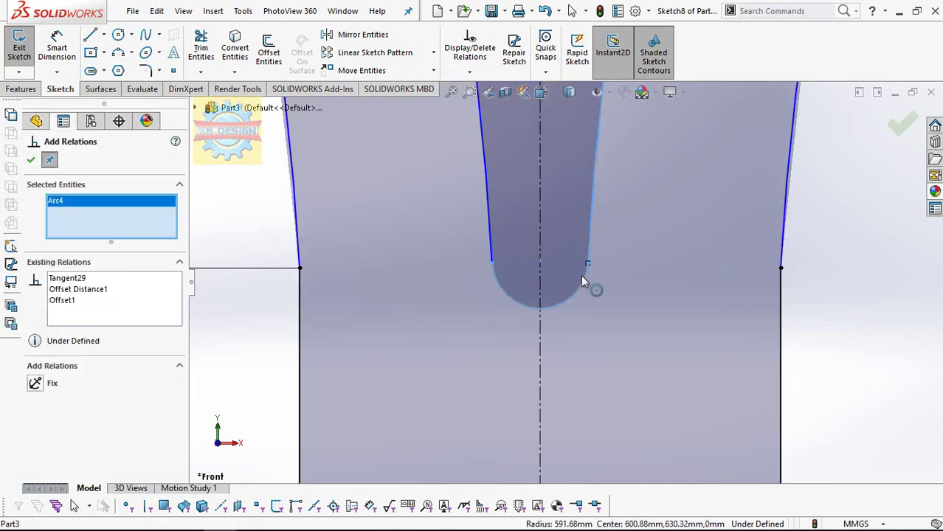
{"action": "left_click", "coordinate": [589, 251]}
{"action": "left_click", "coordinate": [35, 399]}
{"action": "key", "text": "Escape"}
Dimension the arc radius: 25 mm is rejected, so keep it at about 10 mm
{"action": "left_click", "coordinate": [56, 48]}
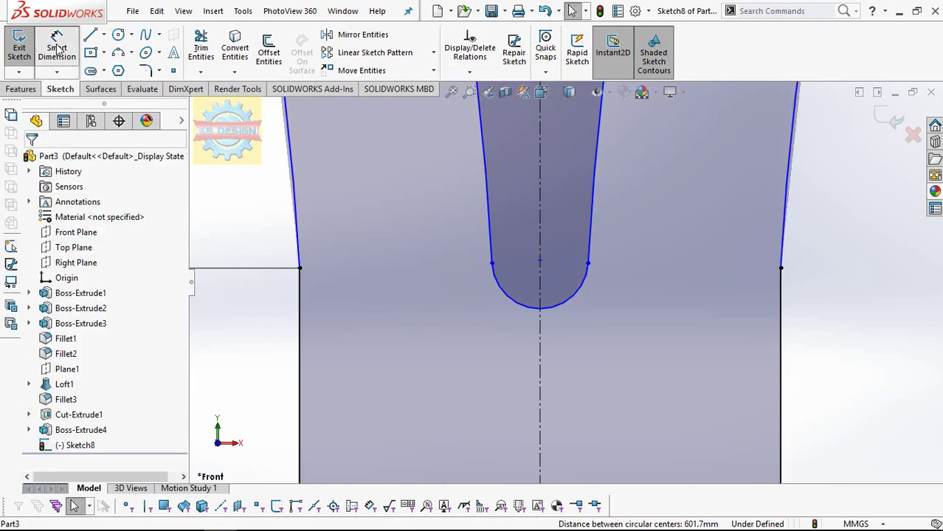
{"action": "left_click", "coordinate": [554, 306]}
{"action": "left_click", "coordinate": [577, 343]}
{"action": "type", "text": "25"}
{"action": "key", "text": "Return"}
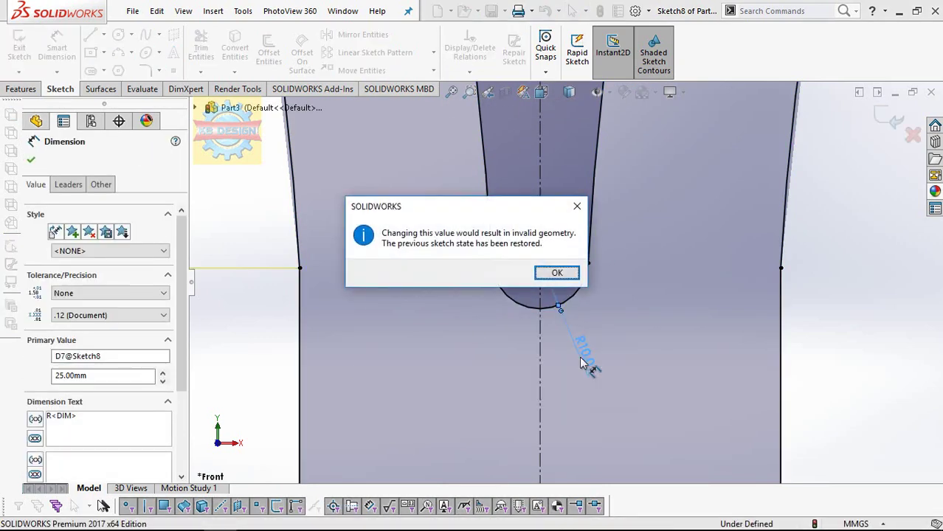
{"action": "left_click", "coordinate": [558, 274]}
{"action": "scroll", "coordinate": [613, 291], "scroll_direction": "up", "scroll_amount": 2}
{"action": "scroll", "coordinate": [612, 290], "scroll_direction": "up", "scroll_amount": 2}
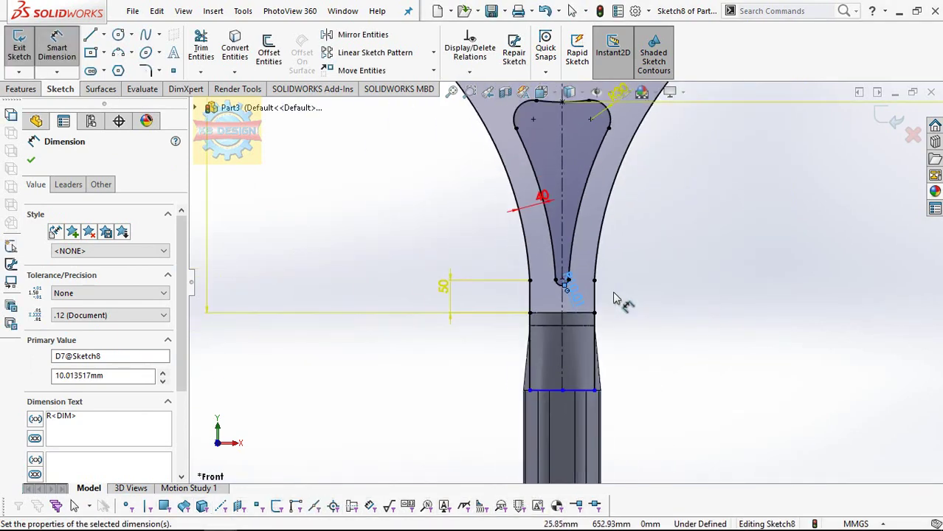
{"action": "scroll", "coordinate": [613, 296], "scroll_direction": "up", "scroll_amount": 2}
{"action": "key", "text": "Escape"}
{"action": "left_click", "coordinate": [580, 289]}
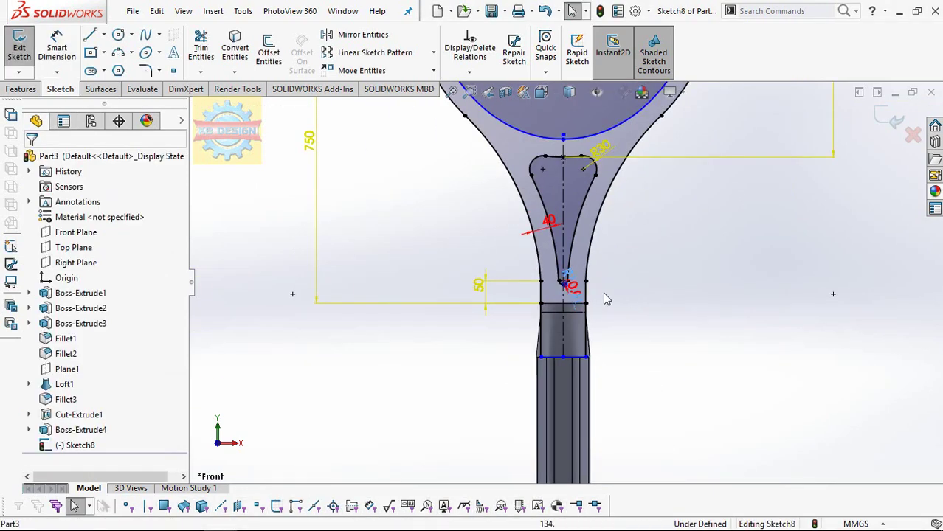
{"action": "scroll", "coordinate": [603, 298], "scroll_direction": "down", "scroll_amount": 3}
{"action": "left_click", "coordinate": [20, 89]}
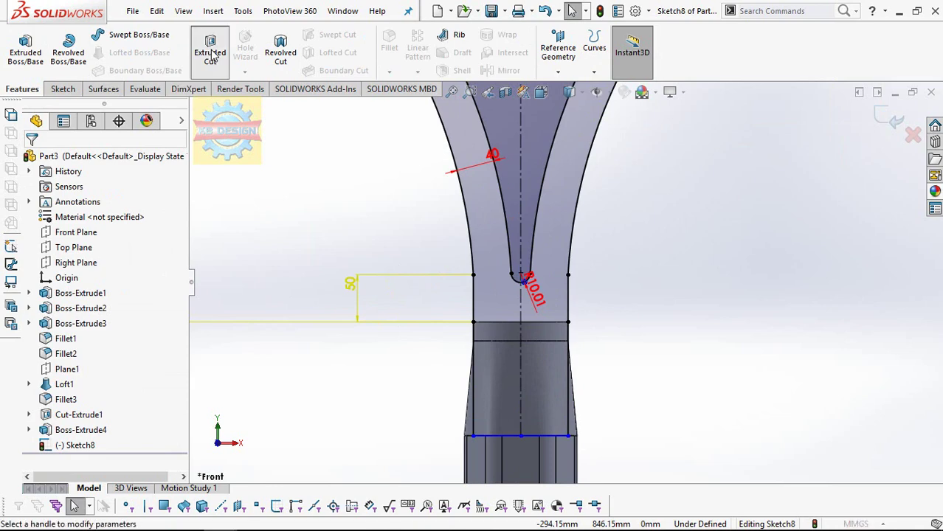
Extrude Sketch8 20 mm with Mid Plane into a solid throat
{"action": "left_click", "coordinate": [210, 52]}
{"action": "key", "text": "Escape"}
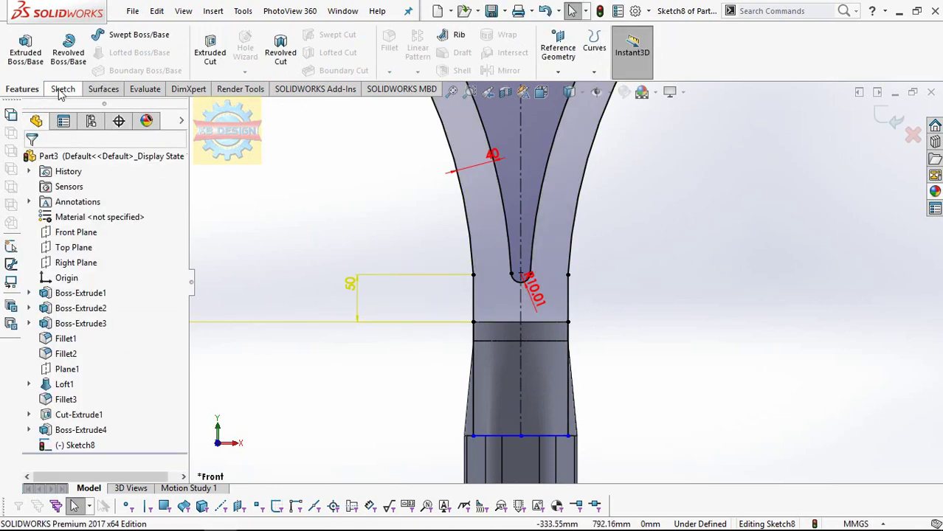
{"action": "left_click", "coordinate": [63, 90]}
{"action": "left_click", "coordinate": [21, 89]}
{"action": "left_click", "coordinate": [28, 52]}
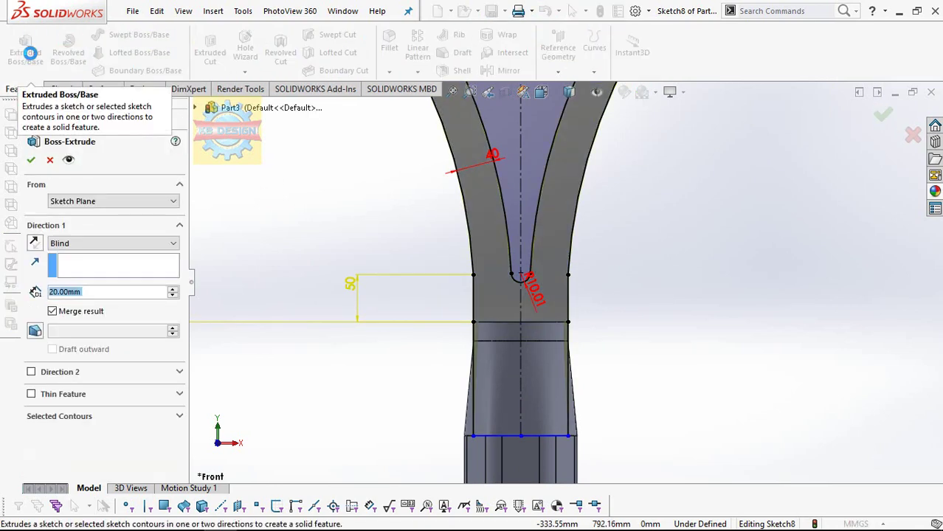
{"action": "scroll", "coordinate": [567, 282], "scroll_direction": "up", "scroll_amount": 2}
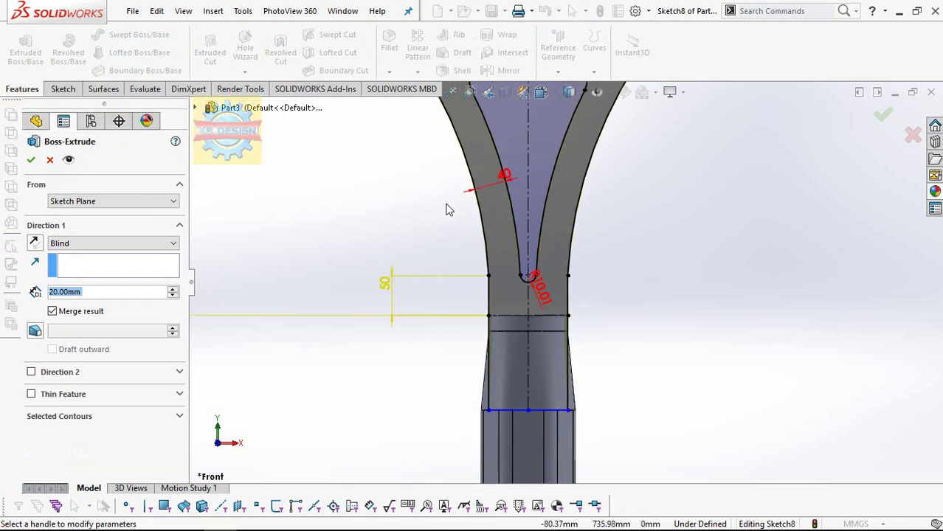
{"action": "scroll", "coordinate": [567, 283], "scroll_direction": "up", "scroll_amount": 2}
{"action": "scroll", "coordinate": [567, 282], "scroll_direction": "up", "scroll_amount": 2}
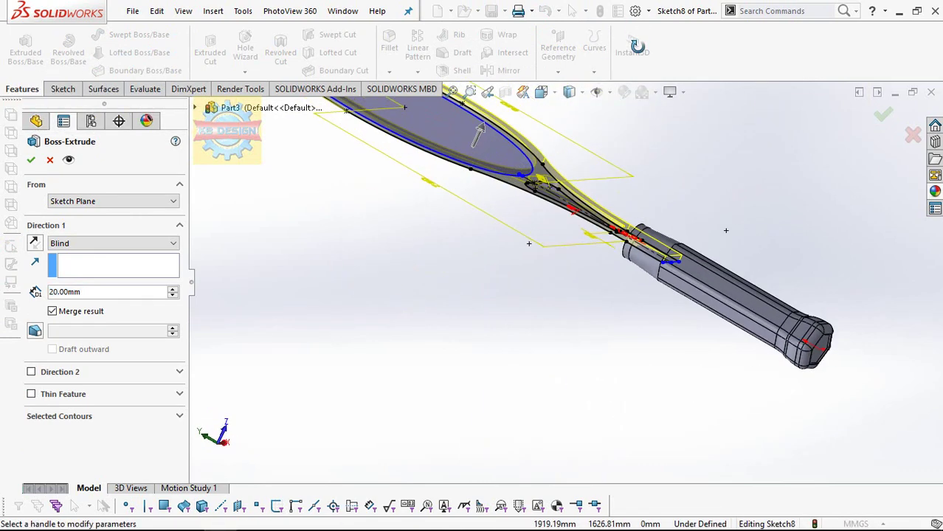
{"action": "left_click", "coordinate": [148, 244]}
{"action": "left_click", "coordinate": [96, 310]}
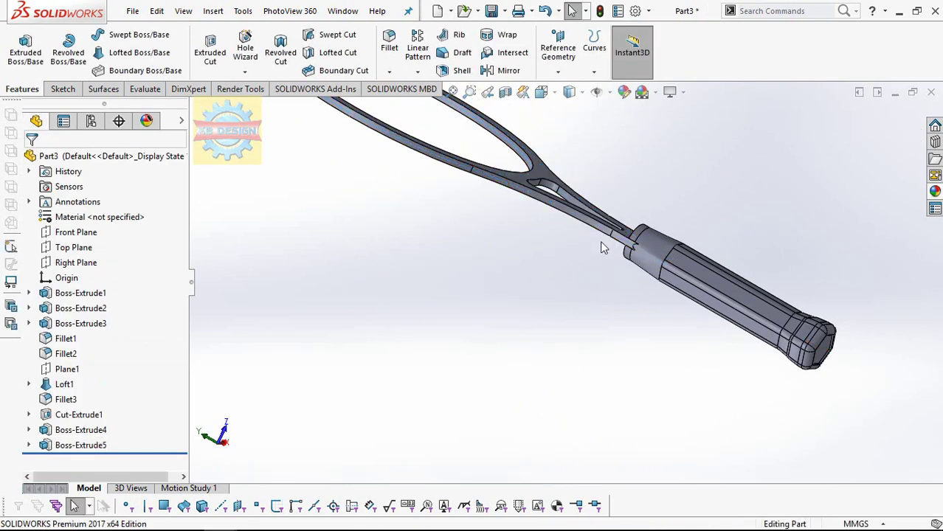
{"action": "mouse_move", "coordinate": [604, 248]}
{"action": "middle_mouse_down"}
{"action": "mouse_move", "coordinate": [564, 354]}
{"action": "mouse_move", "coordinate": [577, 397]}
{"action": "mouse_move", "coordinate": [604, 301]}
{"action": "mouse_move", "coordinate": [564, 321]}
{"action": "mouse_move", "coordinate": [550, 413]}
{"action": "middle_mouse_up"}
{"action": "scroll", "coordinate": [625, 260], "scroll_direction": "down", "scroll_amount": 4}
{"action": "mouse_move", "coordinate": [626, 259]}
{"action": "middle_mouse_down"}
{"action": "mouse_move", "coordinate": [621, 292]}
{"action": "mouse_move", "coordinate": [636, 275]}
{"action": "middle_mouse_up"}
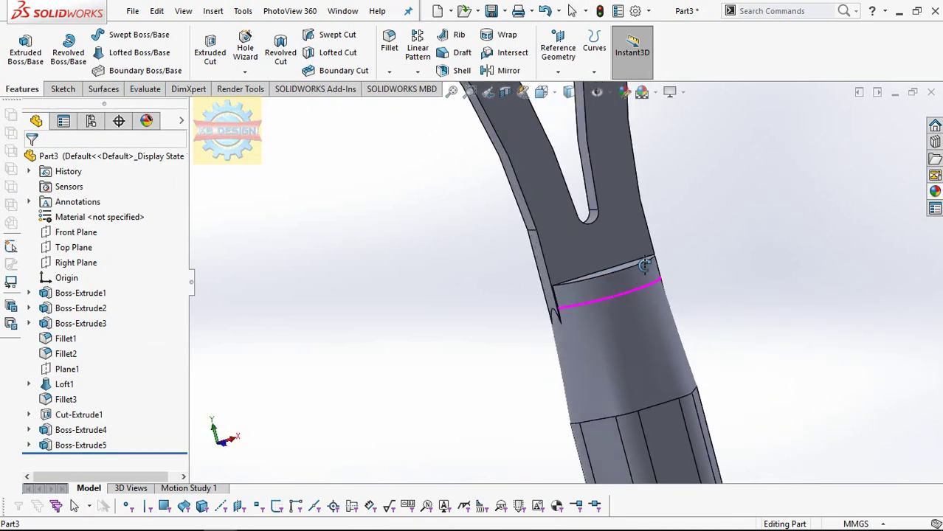
Open the throat extrusion's Sketch8 for editing
{"action": "left_click", "coordinate": [81, 445]}
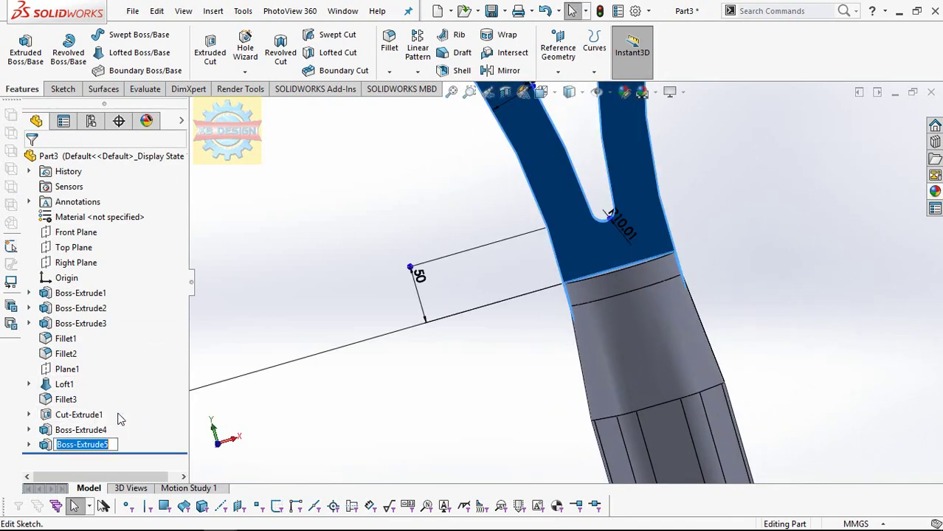
{"action": "left_click", "coordinate": [29, 445]}
{"action": "left_click", "coordinate": [91, 460]}
{"action": "left_click", "coordinate": [80, 417]}
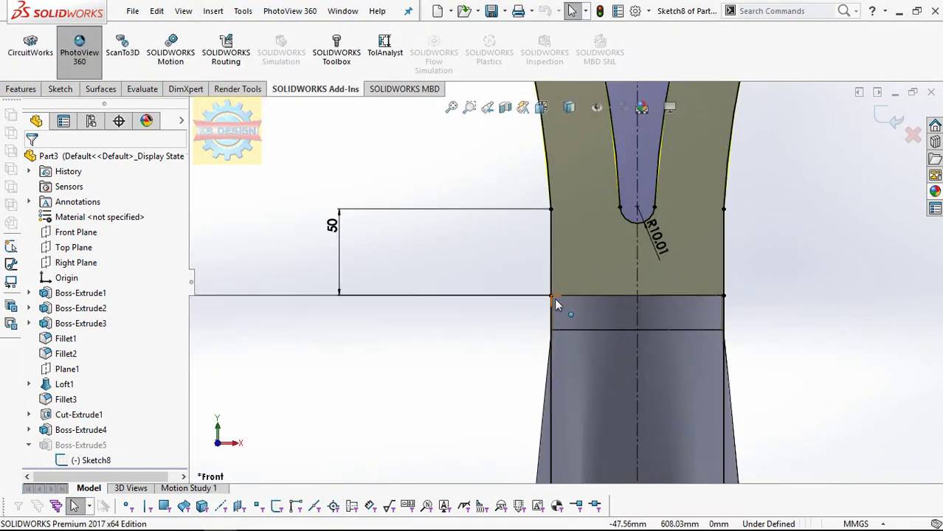
{"action": "scroll", "coordinate": [564, 306], "scroll_direction": "down", "scroll_amount": 2}
{"action": "scroll", "coordinate": [564, 308], "scroll_direction": "down", "scroll_amount": 3}
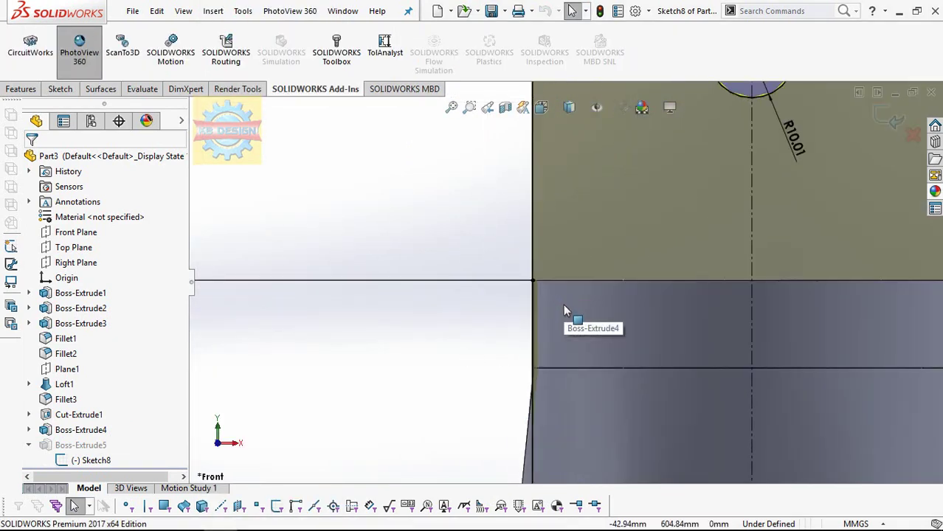
{"action": "mouse_move", "coordinate": [563, 304]}
{"action": "middle_mouse_down"}
{"action": "mouse_move", "coordinate": [564, 336]}
{"action": "mouse_move", "coordinate": [523, 256]}
{"action": "middle_mouse_up"}
Add Pierce relations from both bottom corner points to the handle's top edge, then exit the sketch
{"action": "left_click", "coordinate": [523, 256]}
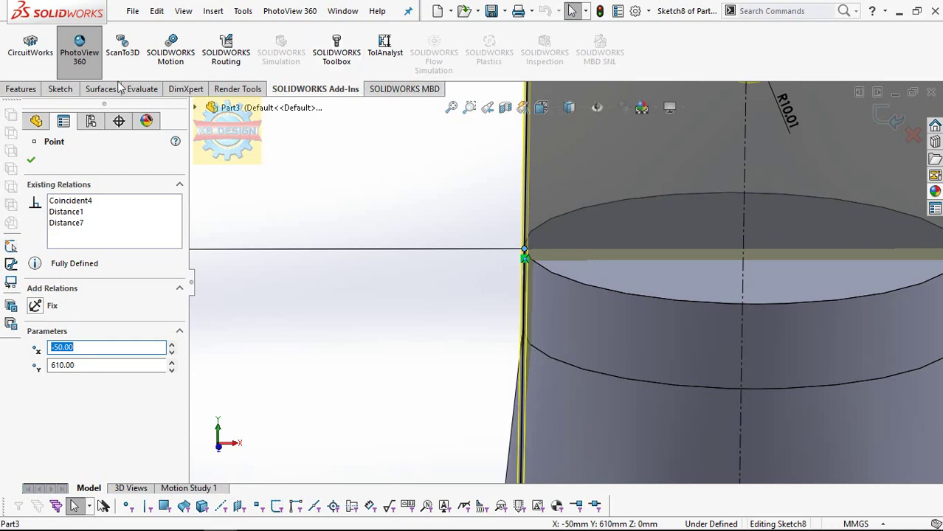
{"action": "left_click", "coordinate": [61, 88]}
{"action": "left_click", "coordinate": [470, 72]}
{"action": "left_click", "coordinate": [476, 108]}
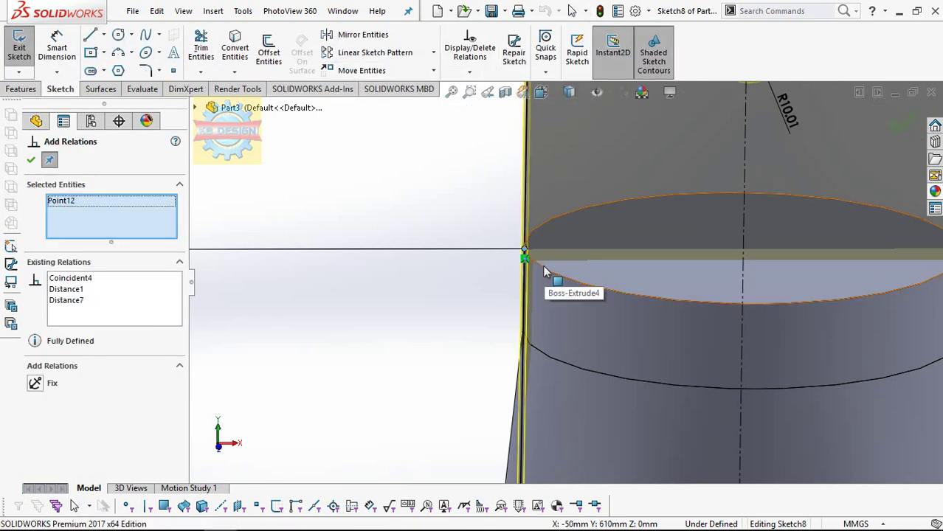
{"action": "left_click", "coordinate": [538, 275]}
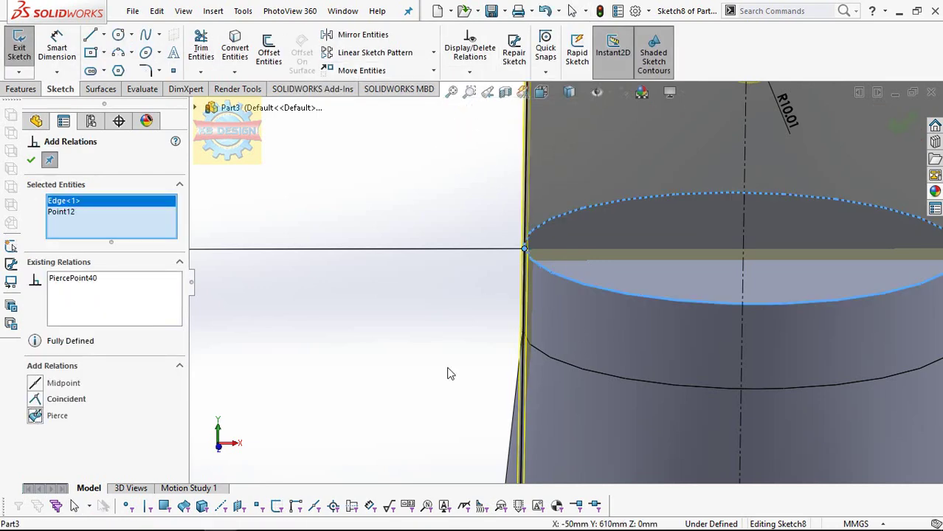
{"action": "scroll", "coordinate": [546, 365], "scroll_direction": "up", "scroll_amount": 3}
{"action": "right_click", "coordinate": [175, 210]}
{"action": "left_click", "coordinate": [210, 219]}
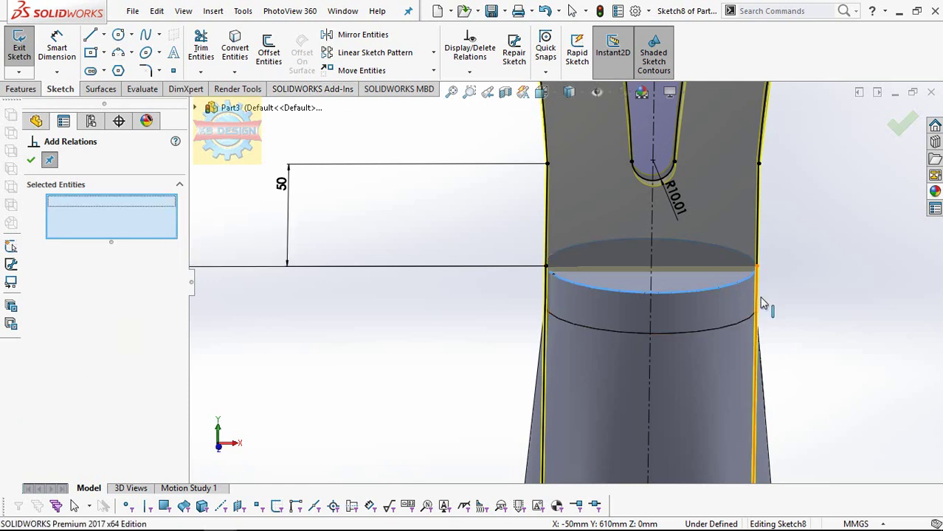
{"action": "left_click", "coordinate": [756, 267]}
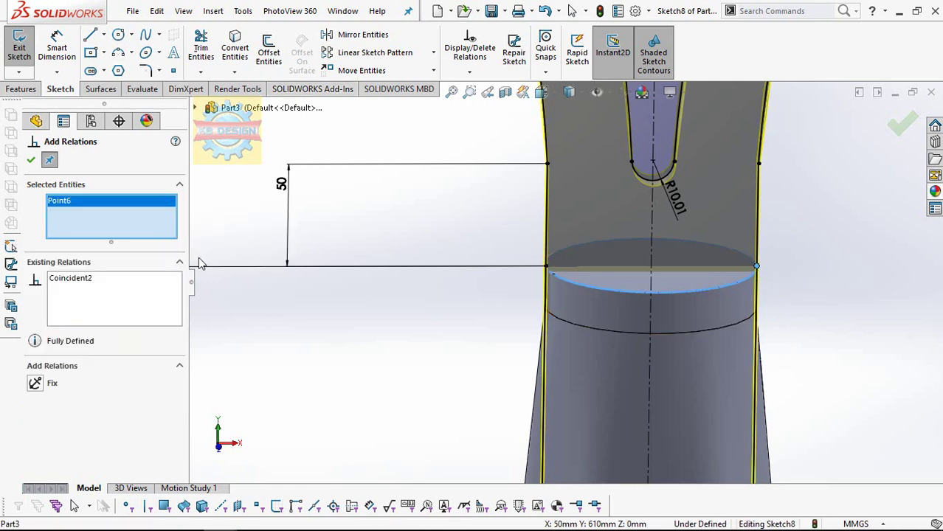
{"action": "left_click", "coordinate": [705, 292]}
{"action": "left_click", "coordinate": [10, 52]}
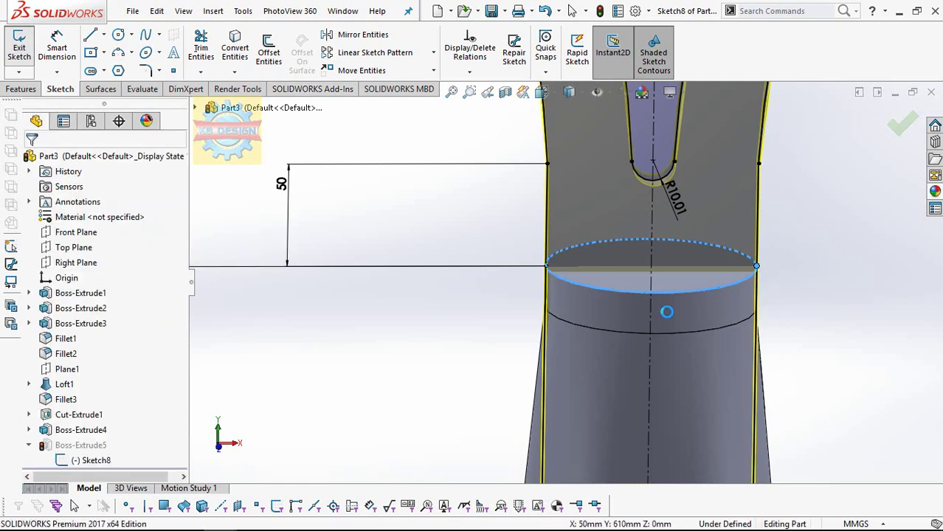
{"action": "mouse_move", "coordinate": [669, 336]}
{"action": "middle_mouse_down"}
{"action": "mouse_move", "coordinate": [654, 345]}
{"action": "mouse_move", "coordinate": [653, 293]}
{"action": "mouse_move", "coordinate": [671, 211]}
{"action": "mouse_move", "coordinate": [638, 326]}
{"action": "mouse_move", "coordinate": [633, 280]}
{"action": "mouse_move", "coordinate": [605, 340]}
{"action": "mouse_move", "coordinate": [564, 362]}
{"action": "mouse_move", "coordinate": [600, 350]}
{"action": "mouse_move", "coordinate": [618, 329]}
{"action": "middle_mouse_up"}
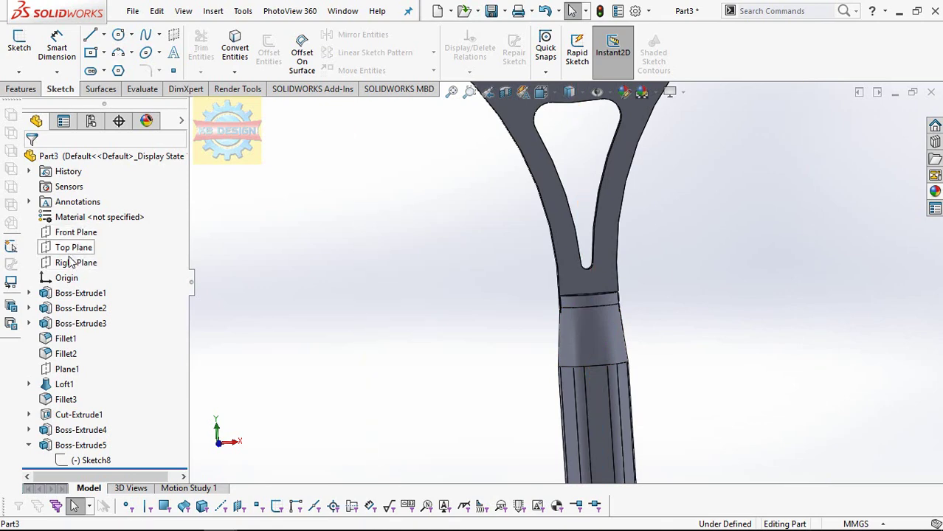
Looking normal to the Right Plane, draw a horizontal line along the throat's top edge
{"action": "left_click", "coordinate": [73, 263]}
{"action": "left_click", "coordinate": [145, 245]}
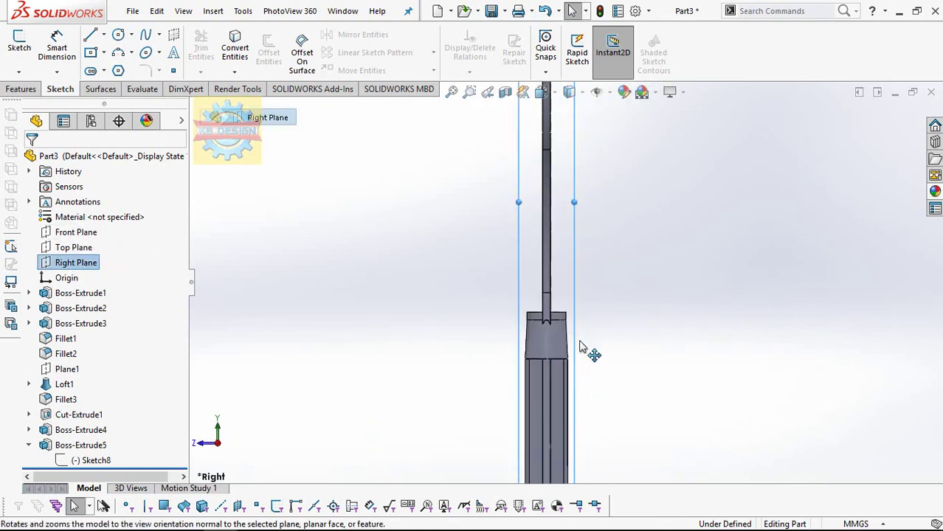
{"action": "scroll", "coordinate": [545, 325], "scroll_direction": "down", "scroll_amount": 2}
{"action": "scroll", "coordinate": [559, 328], "scroll_direction": "down", "scroll_amount": 2}
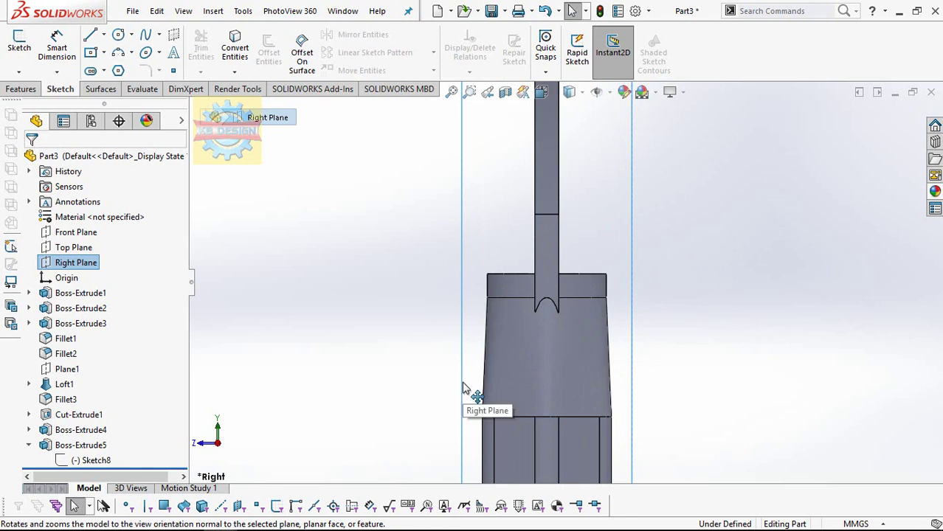
{"action": "key", "text": "l"}
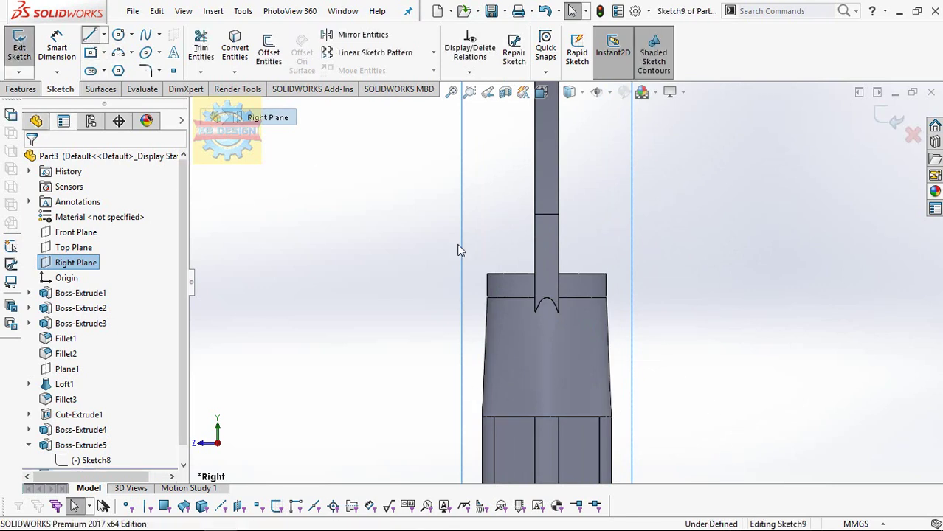
{"action": "left_click_drag", "start_coordinate": [511, 258], "coordinate": [430, 258]}
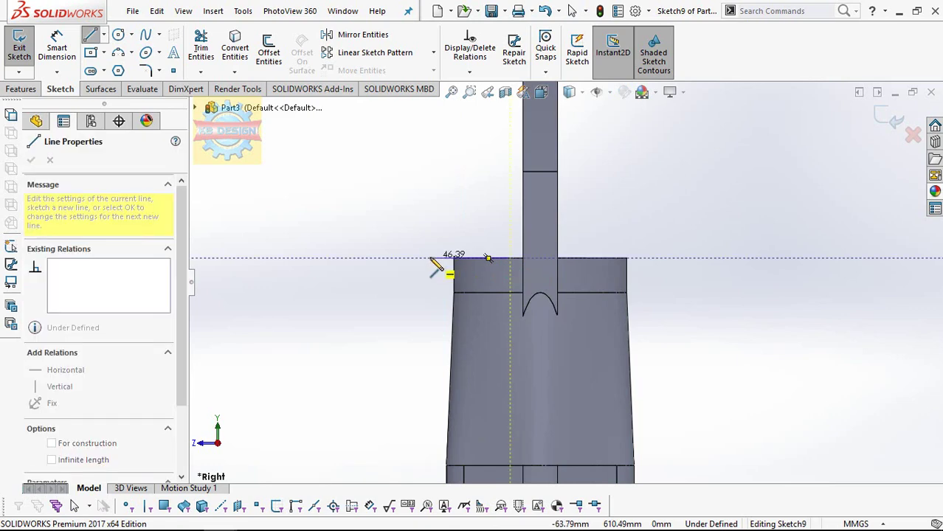
{"action": "key", "text": "Escape"}
Make the line's inner endpoint coincident with the shaft's vertical edge
{"action": "left_click", "coordinate": [469, 72]}
{"action": "left_click", "coordinate": [487, 105]}
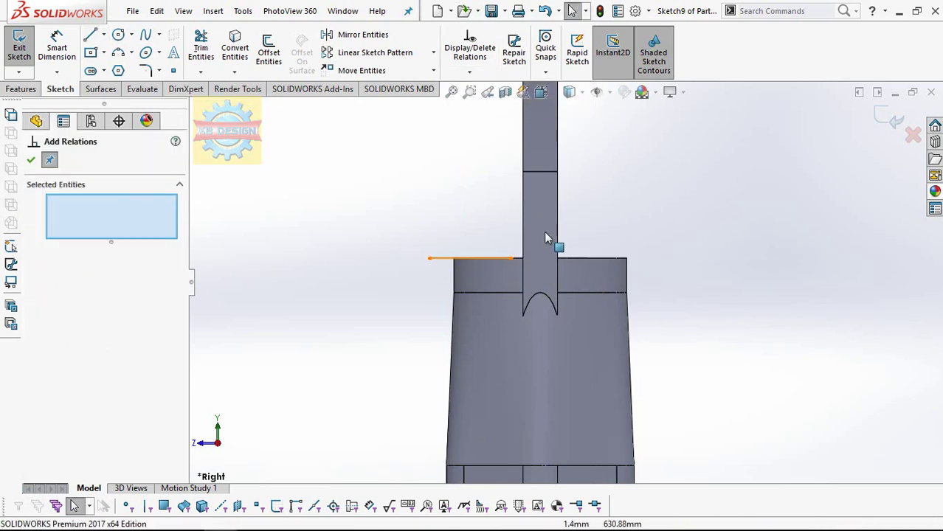
{"action": "left_click", "coordinate": [511, 258]}
{"action": "left_click", "coordinate": [524, 263]}
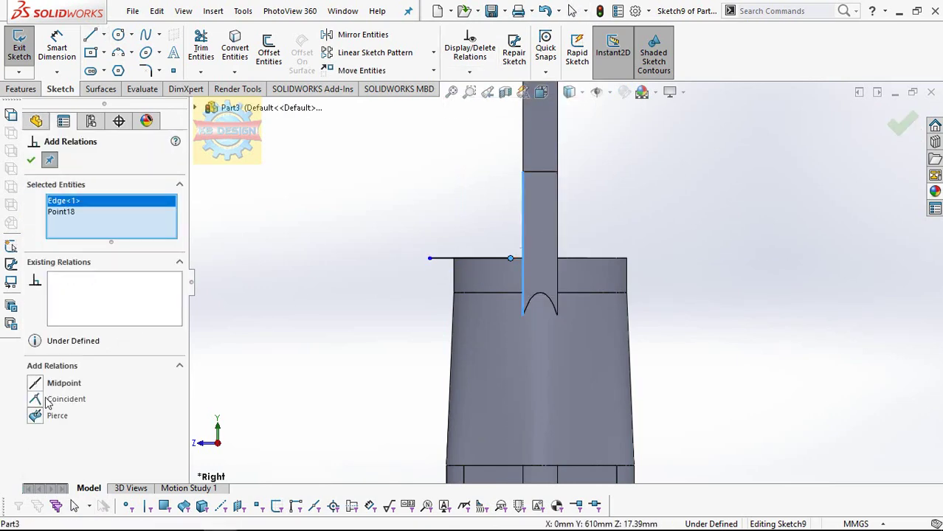
{"action": "key", "text": "Escape"}
Dimension the line at 53.79, then try editing it and dismiss the out-of-range error
{"action": "left_click", "coordinate": [57, 48]}
{"action": "left_click", "coordinate": [443, 258]}
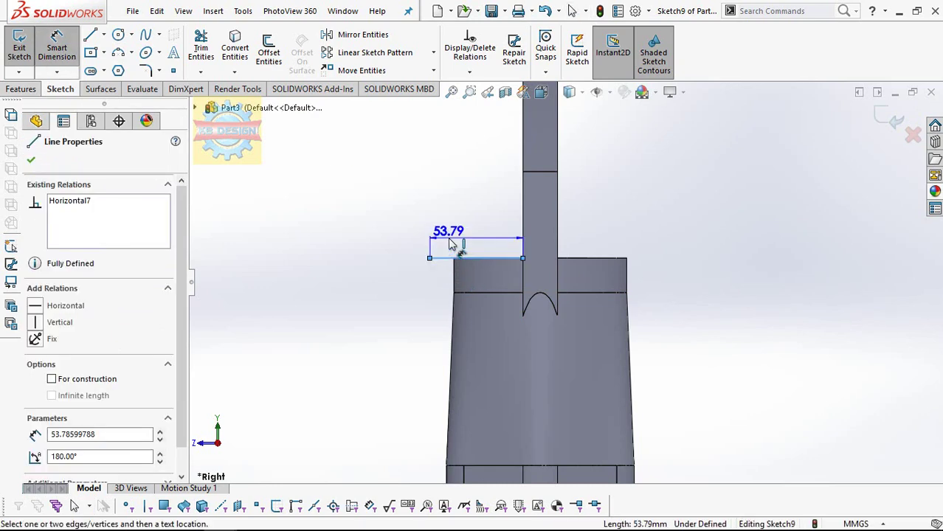
{"action": "left_click", "coordinate": [453, 245]}
{"action": "key", "text": "Return"}
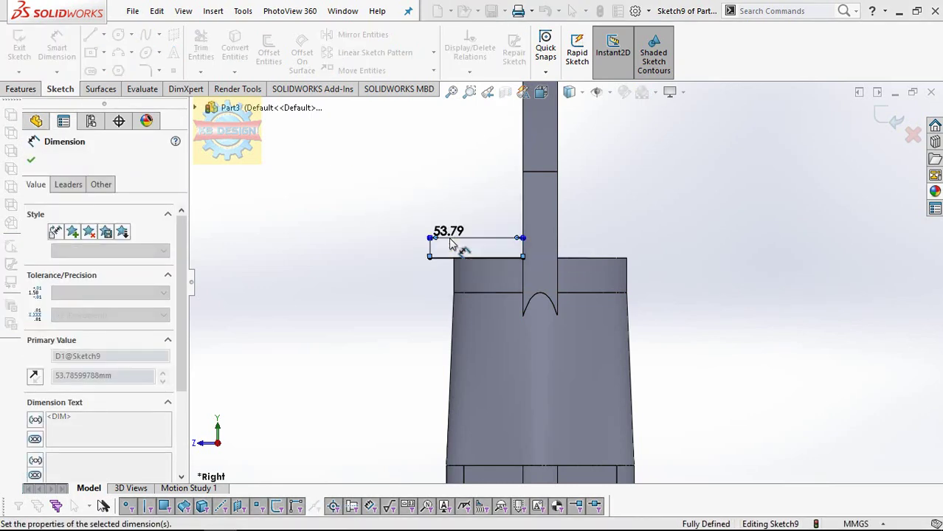
{"action": "key", "text": "Escape"}
{"action": "double_click", "coordinate": [470, 238]}
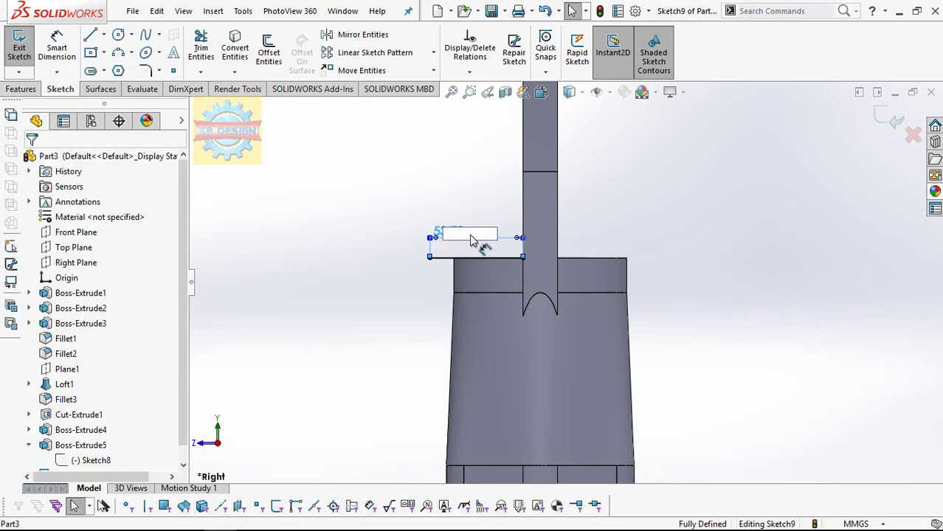
{"action": "key", "text": "Return"}
{"action": "left_click", "coordinate": [552, 273]}
{"action": "key", "text": "Escape"}
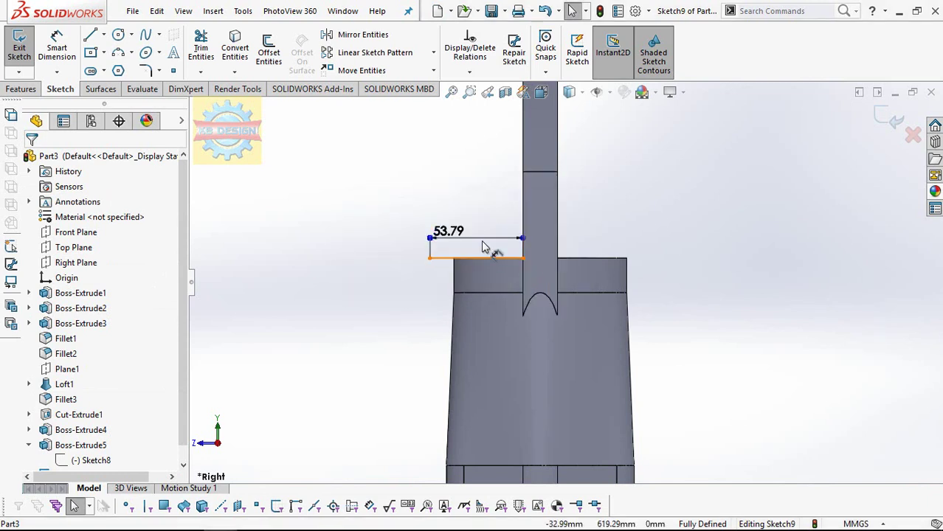
{"action": "double_click", "coordinate": [471, 238]}
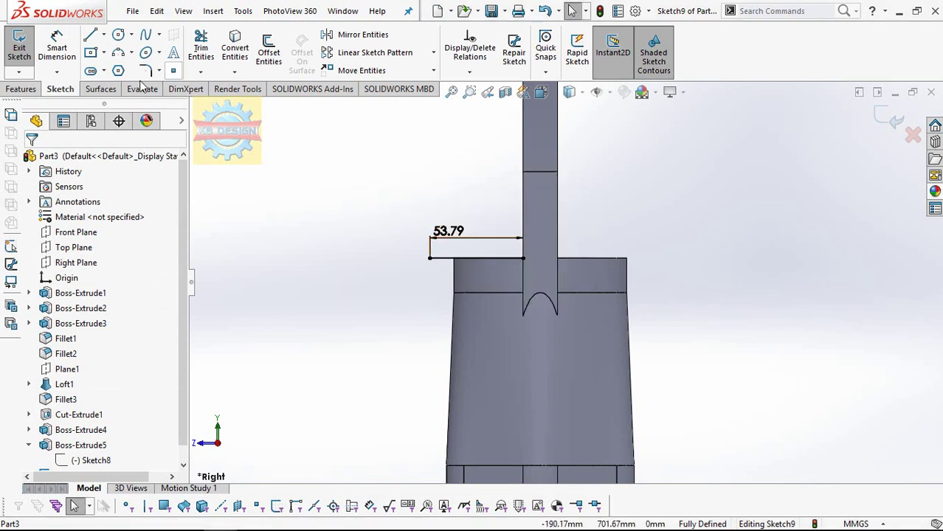
Draw a vertical middle line from the shaft's top edge down below the throat
{"action": "left_click", "coordinate": [90, 35]}
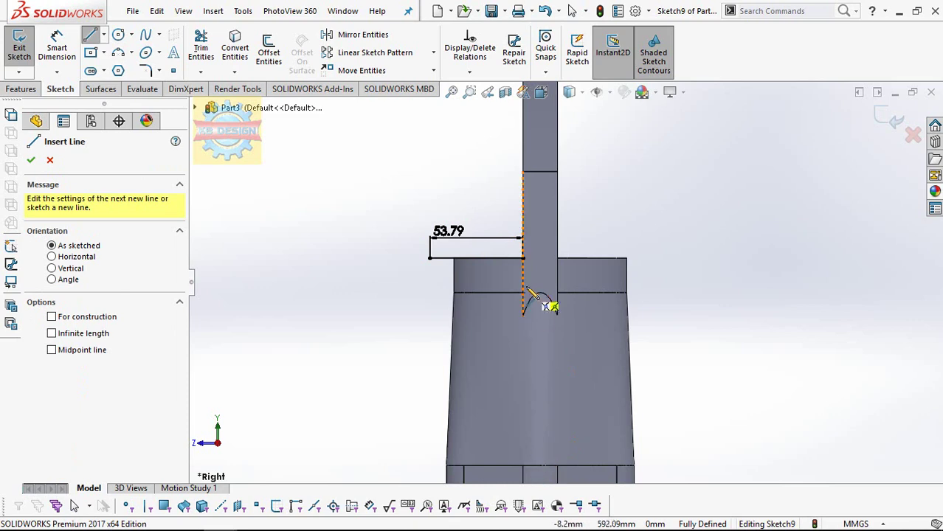
{"action": "left_click", "coordinate": [540, 171]}
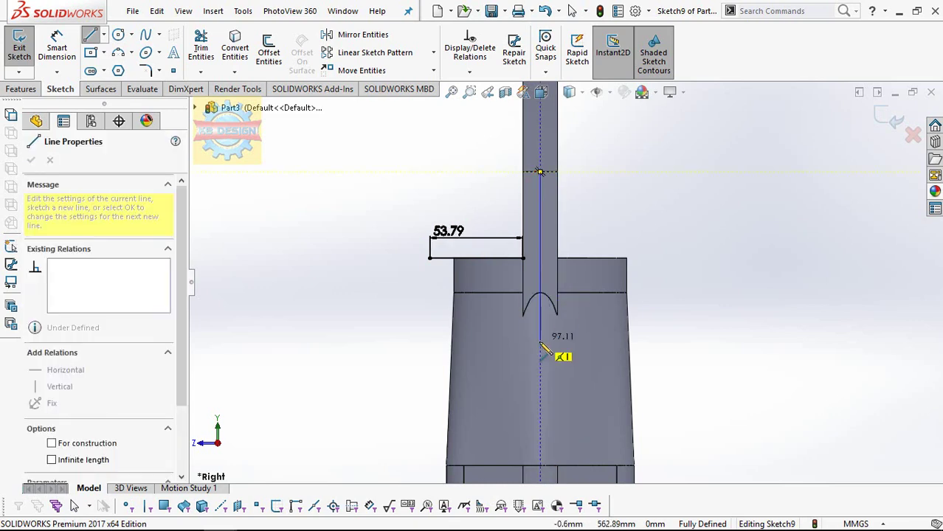
{"action": "left_click", "coordinate": [541, 434]}
{"action": "key", "text": "Escape"}
Replace the 53.79 dimension with a 55 mm gap from the line's outer end to the middle line
{"action": "left_click", "coordinate": [484, 247]}
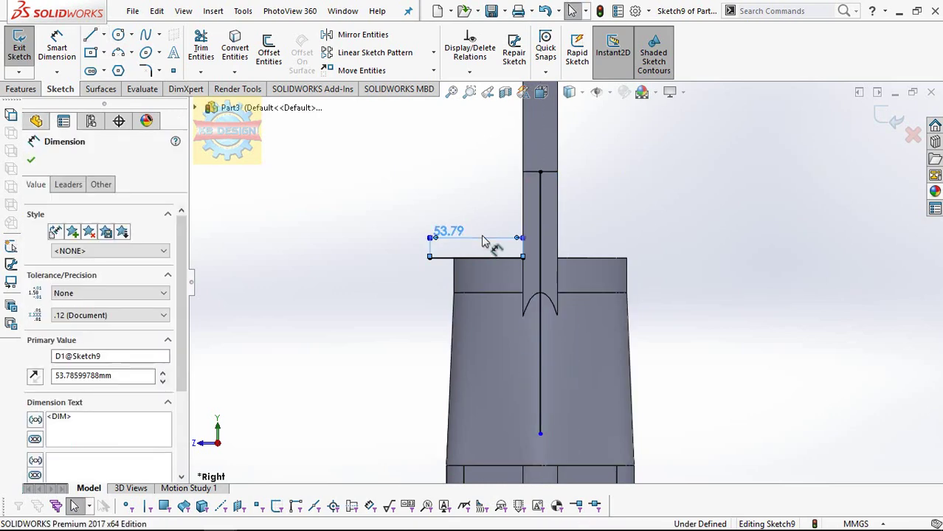
{"action": "key", "text": "Delete"}
{"action": "right_click_drag", "start_coordinate": [422, 211], "coordinate": [337, 158]}
{"action": "left_click", "coordinate": [430, 259]}
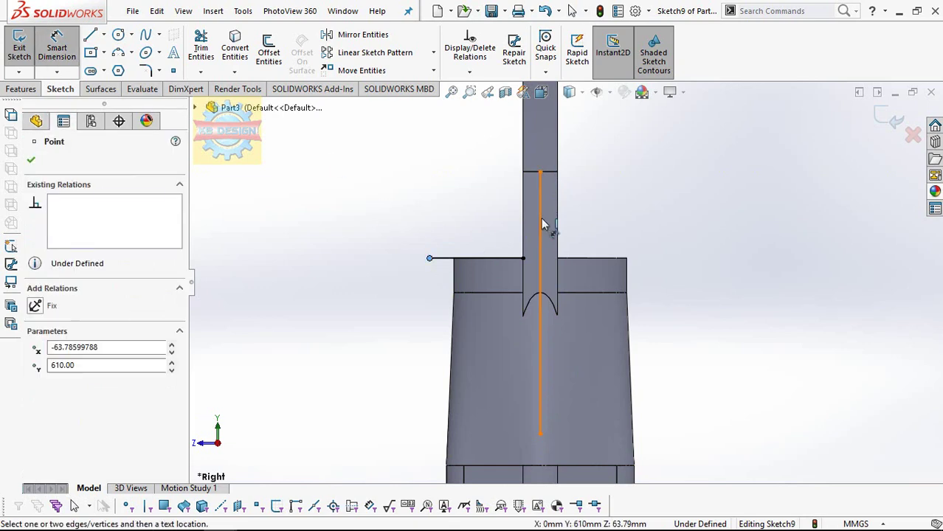
{"action": "left_click", "coordinate": [540, 221]}
{"action": "left_click", "coordinate": [476, 230]}
{"action": "type", "text": "55"}
{"action": "key", "text": "Return"}
Draw an outer vertical line down the throat's side and a short vertical line beside the shaft
{"action": "key", "text": "Escape"}
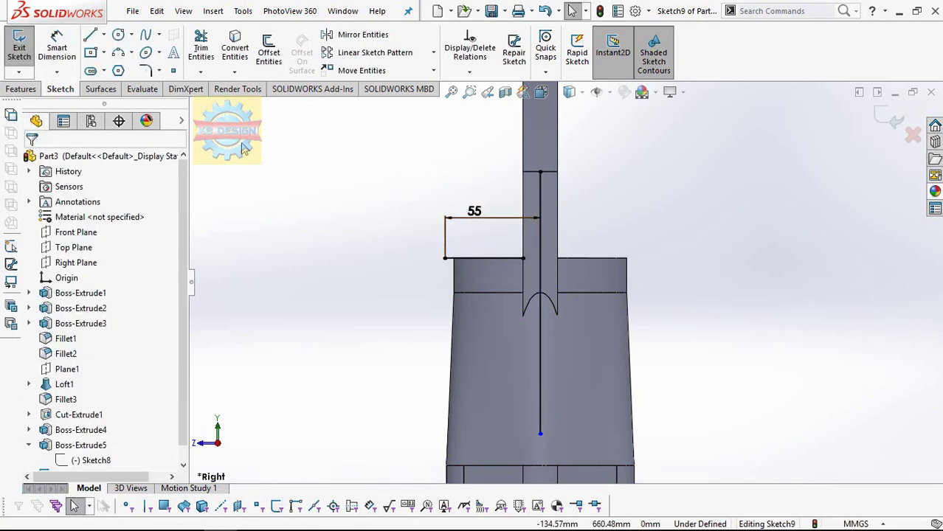
{"action": "left_click", "coordinate": [90, 36]}
{"action": "left_click", "coordinate": [445, 258]}
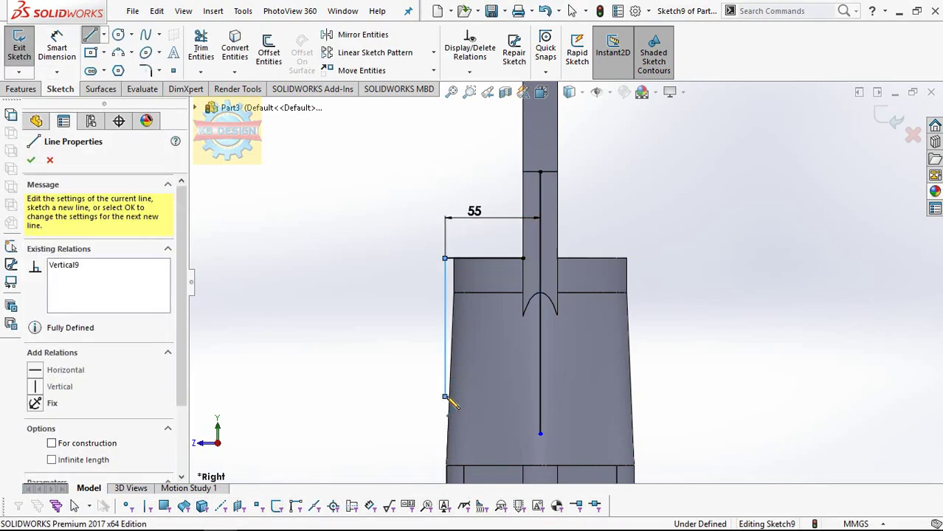
{"action": "left_click", "coordinate": [445, 396]}
{"action": "key", "text": "Escape"}
{"action": "left_click", "coordinate": [523, 258]}
{"action": "left_click", "coordinate": [523, 339]}
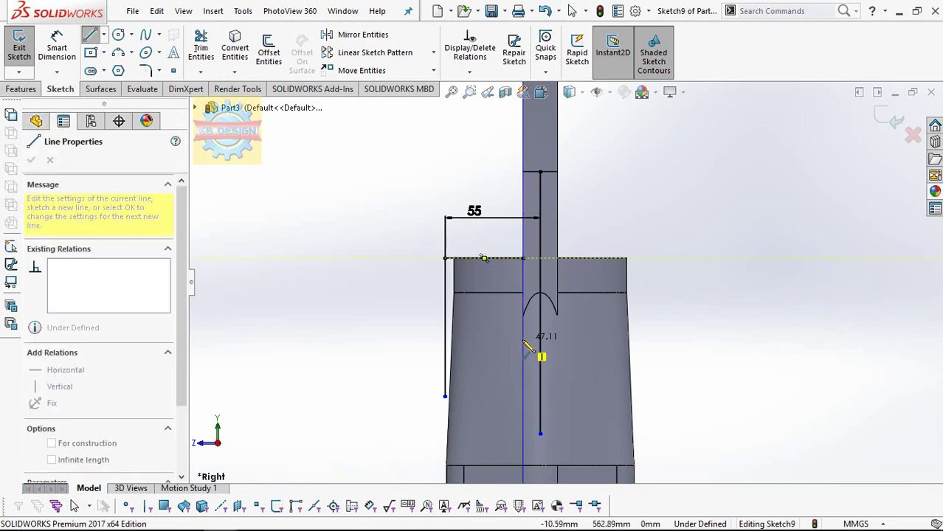
{"action": "key", "text": "Escape"}
Dimension the short vertical line to 27 mm and the outer one to 95 mm
{"action": "left_click", "coordinate": [59, 41]}
{"action": "left_click", "coordinate": [523, 303]}
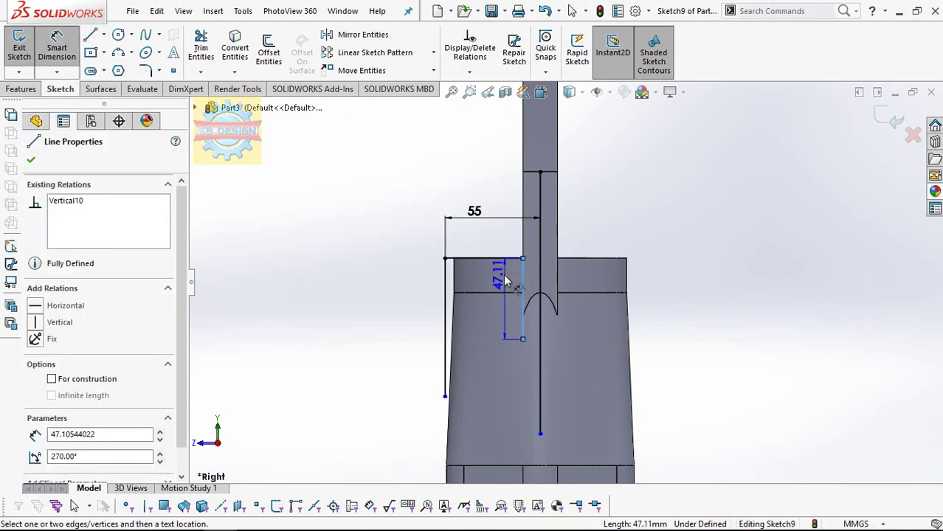
{"action": "left_click", "coordinate": [502, 278]}
{"action": "type", "text": "27"}
{"action": "key", "text": "Return"}
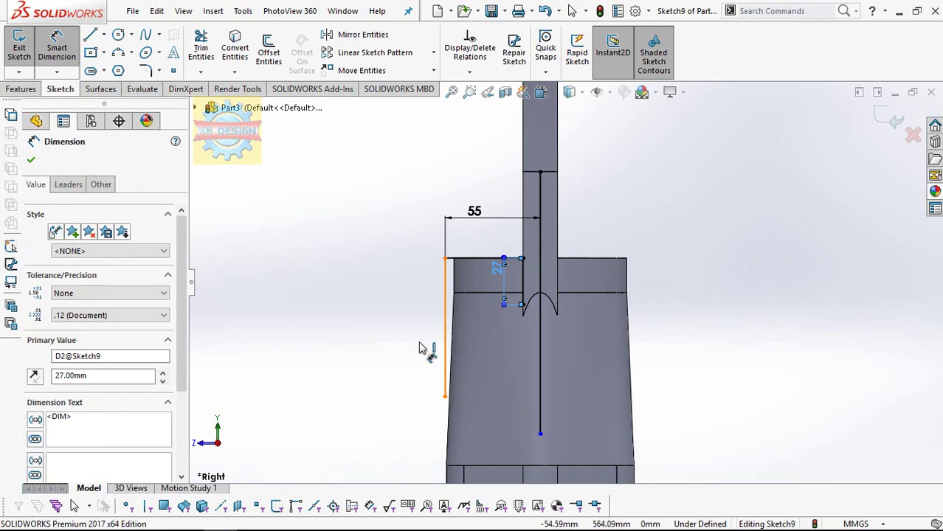
{"action": "left_click", "coordinate": [445, 347]}
{"action": "left_click", "coordinate": [404, 351]}
{"action": "type", "text": "9"}
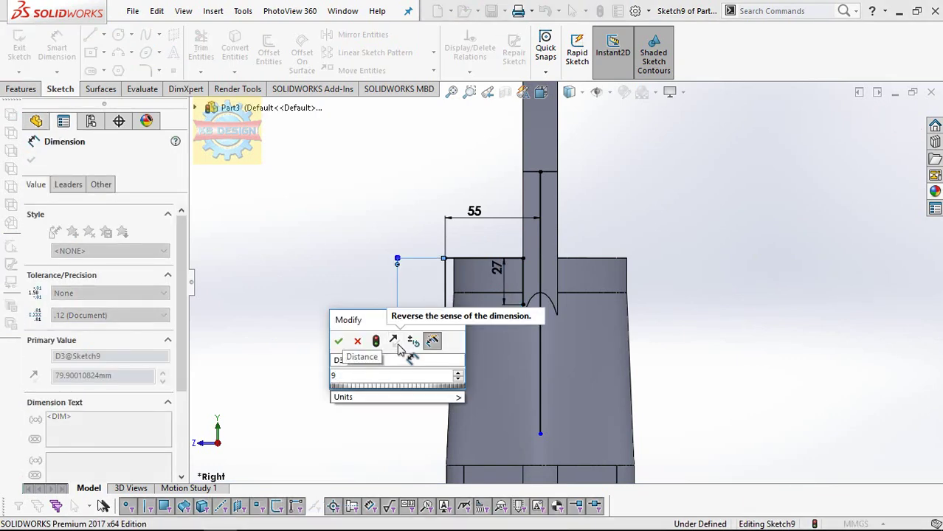
{"action": "type", "text": "5"}
{"action": "key", "text": "Return"}
{"action": "key", "text": "Escape"}
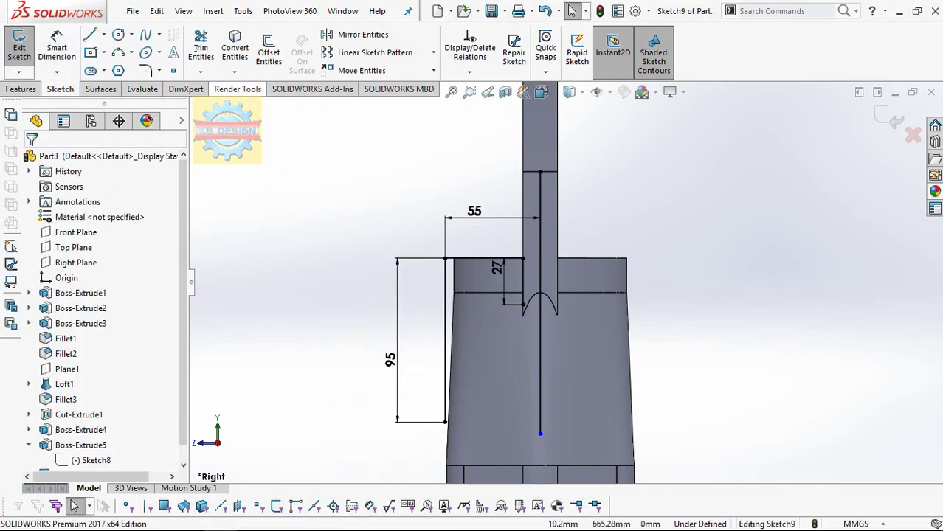
Join the two lines' bottoms with a 3-point arc tangent to the short line
{"action": "left_click", "coordinate": [118, 53]}
{"action": "left_click", "coordinate": [523, 313]}
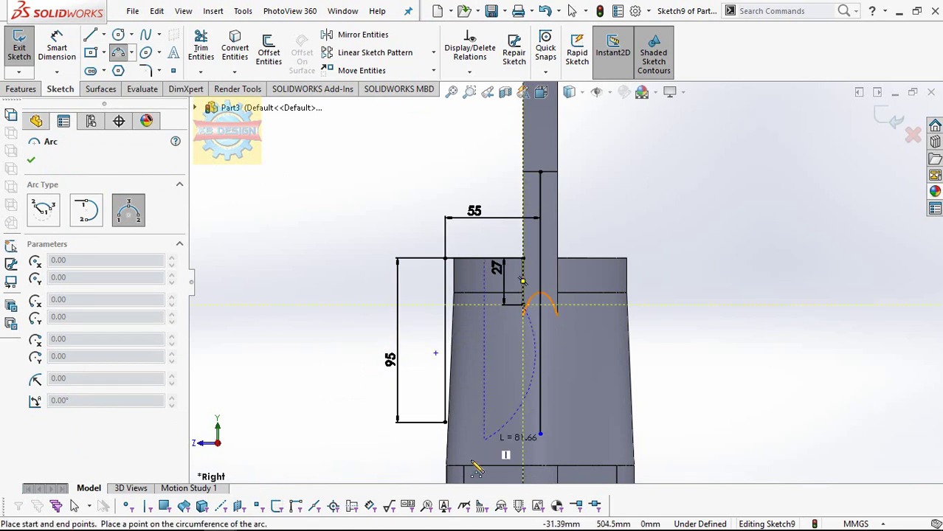
{"action": "left_click", "coordinate": [446, 422]}
{"action": "left_click", "coordinate": [477, 396]}
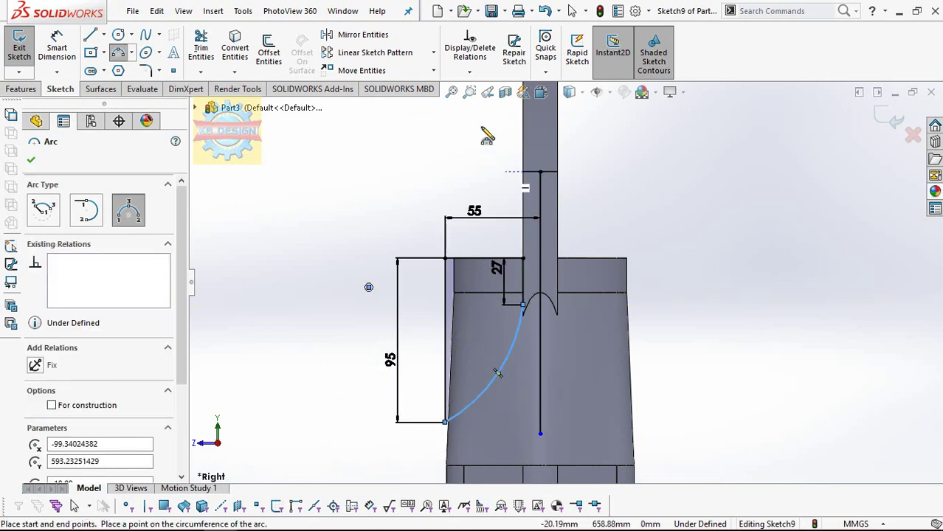
{"action": "left_click", "coordinate": [470, 72]}
{"action": "left_click", "coordinate": [487, 99]}
{"action": "left_click", "coordinate": [523, 280]}
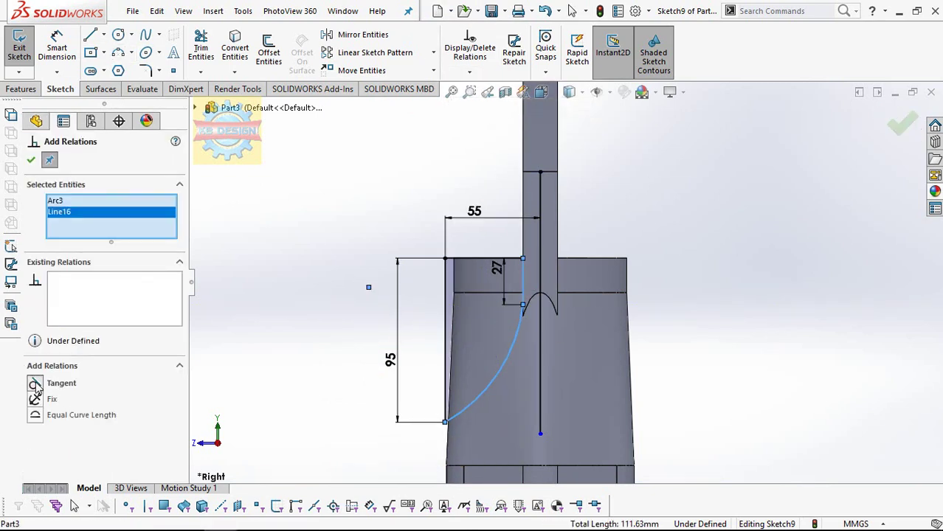
{"action": "key", "text": "Escape"}
Mirror the arc and lines about the vertical middle line
{"action": "left_click", "coordinate": [374, 51]}
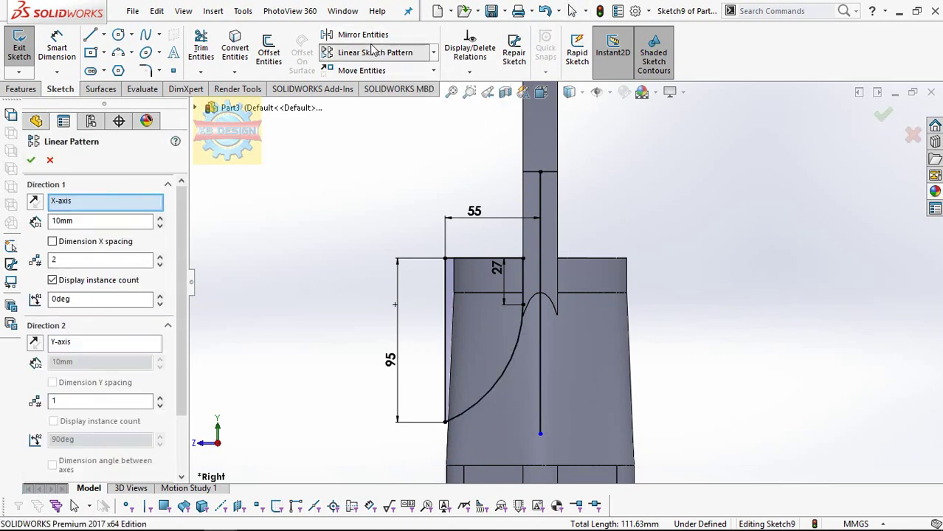
{"action": "left_click", "coordinate": [369, 37]}
{"action": "left_click", "coordinate": [487, 311]}
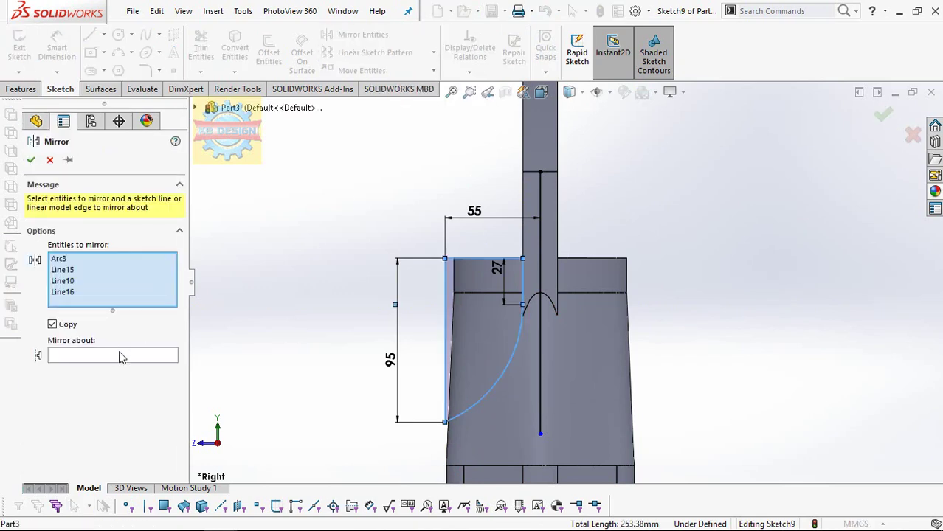
{"action": "left_click", "coordinate": [541, 356]}
{"action": "left_click", "coordinate": [31, 160]}
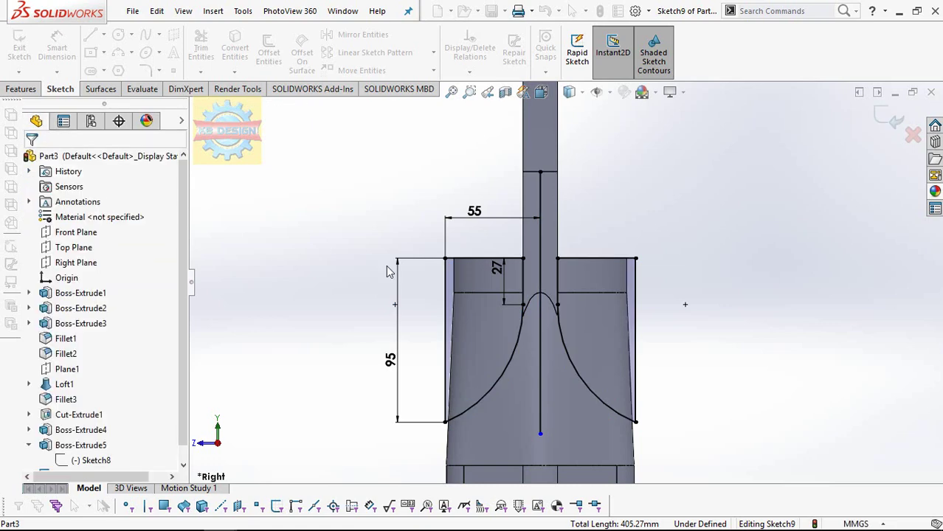
{"action": "left_click", "coordinate": [543, 329]}
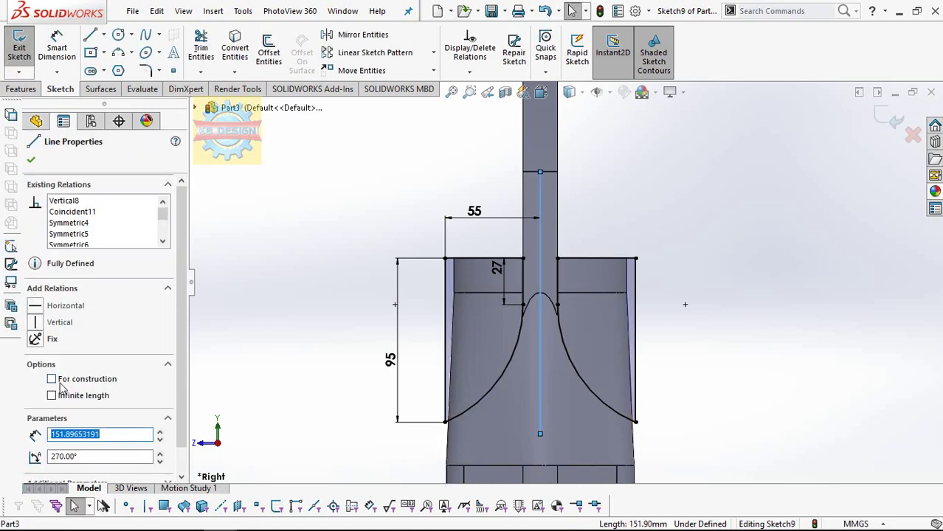
Cut-extrude Sketch9 Through All - Both and orbit to inspect the opened throat
{"action": "left_click", "coordinate": [21, 89]}
{"action": "left_click", "coordinate": [210, 52]}
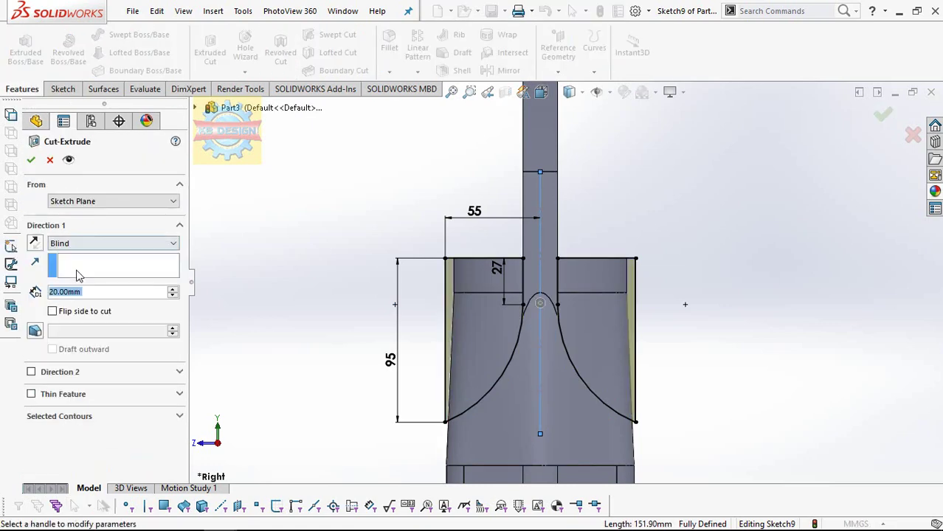
{"action": "left_click", "coordinate": [111, 244]}
{"action": "left_click", "coordinate": [81, 275]}
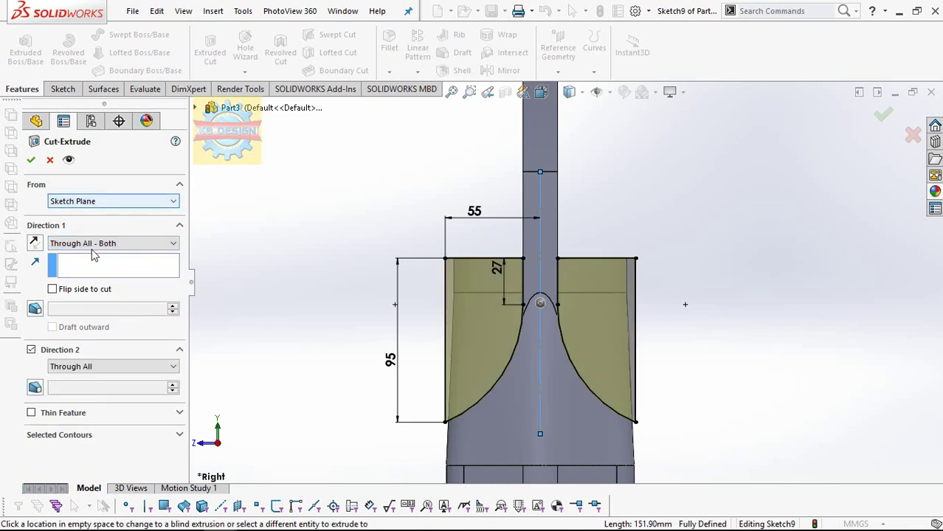
{"action": "left_click", "coordinate": [31, 160]}
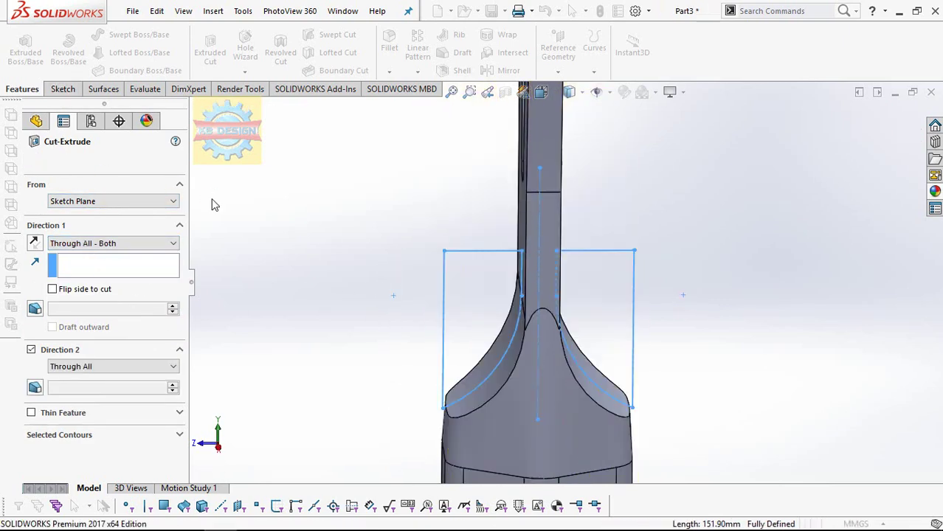
{"action": "mouse_move", "coordinate": [331, 223]}
{"action": "middle_mouse_down"}
{"action": "mouse_move", "coordinate": [386, 212]}
{"action": "mouse_move", "coordinate": [478, 223]}
{"action": "mouse_move", "coordinate": [465, 228]}
{"action": "middle_mouse_up"}
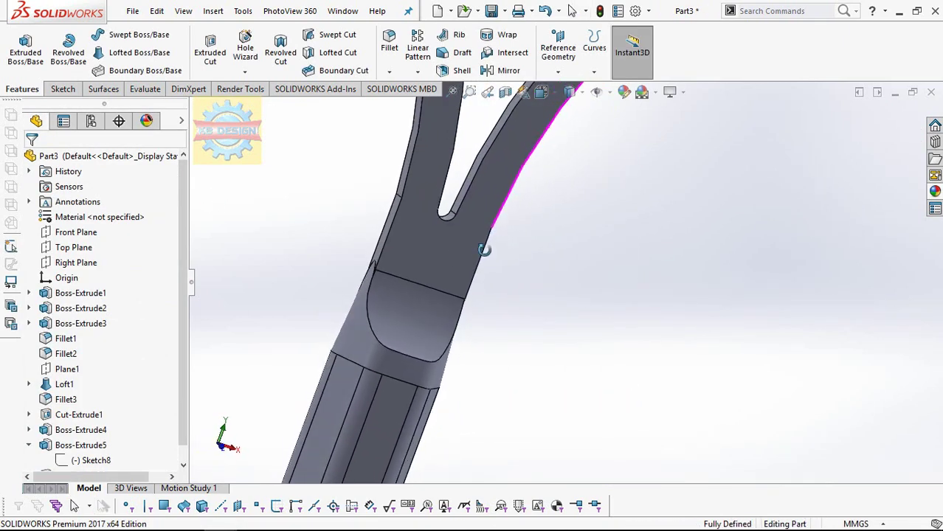
{"action": "scroll", "coordinate": [465, 228], "scroll_direction": "up", "scroll_amount": 4}
{"action": "scroll", "coordinate": [647, 185], "scroll_direction": "up", "scroll_amount": 3}
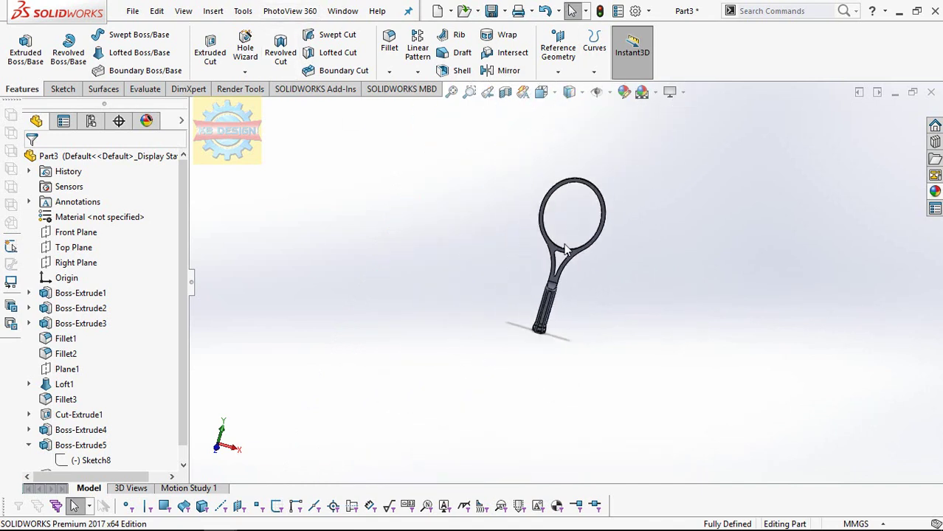
Select the Right Plane and view the racket from the Right view
{"action": "left_click", "coordinate": [62, 265]}
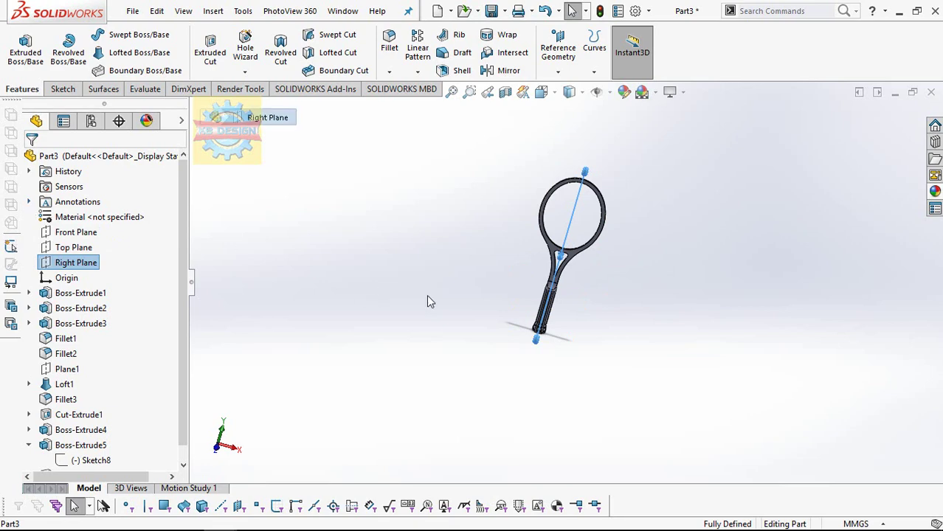
{"action": "key", "text": "space"}
{"action": "left_click", "coordinate": [653, 310]}
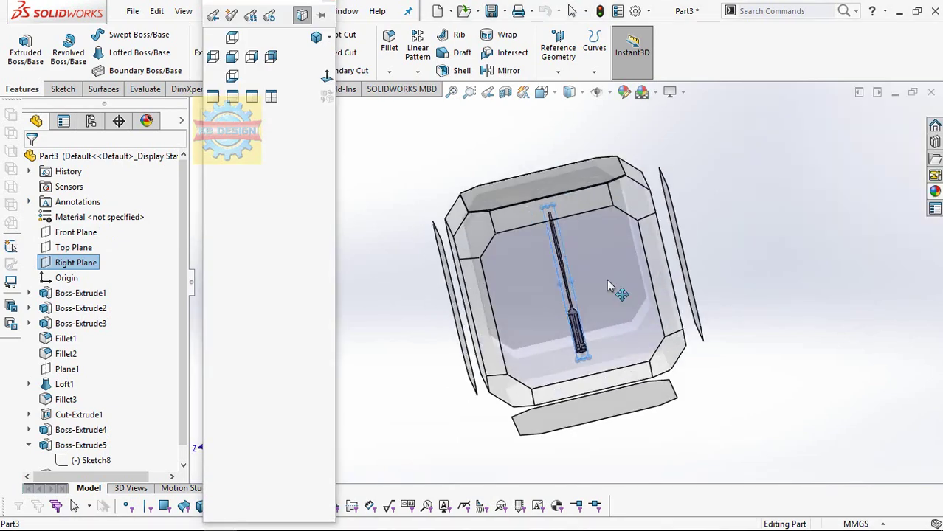
{"action": "mouse_move", "coordinate": [642, 160]}
{"action": "middle_mouse_down"}
{"action": "mouse_move", "coordinate": [594, 208]}
{"action": "mouse_move", "coordinate": [586, 200]}
{"action": "middle_mouse_up"}
{"action": "key", "text": "space"}
{"action": "left_click", "coordinate": [587, 214]}
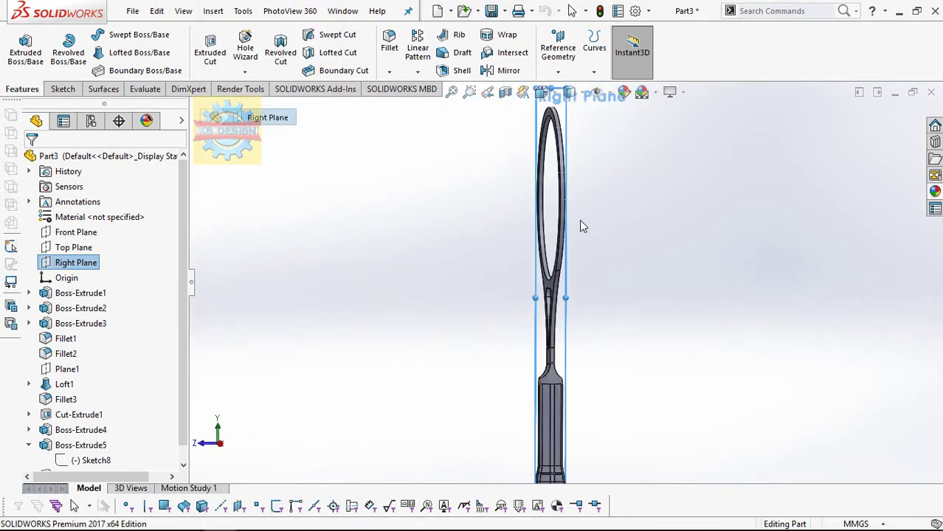
{"action": "scroll", "coordinate": [579, 198], "scroll_direction": "down", "scroll_amount": 3}
{"action": "left_click", "coordinate": [63, 89]}
{"action": "left_click", "coordinate": [19, 48]}
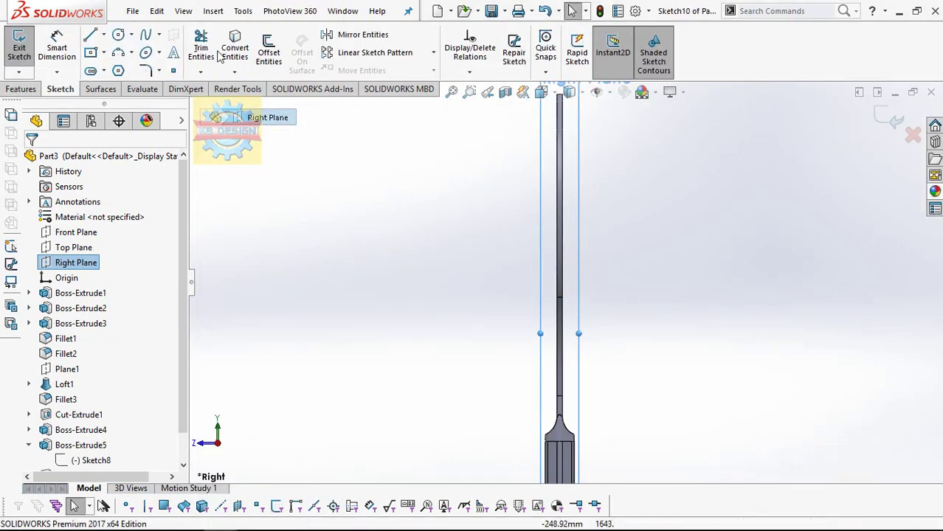
{"action": "left_click", "coordinate": [118, 35]}
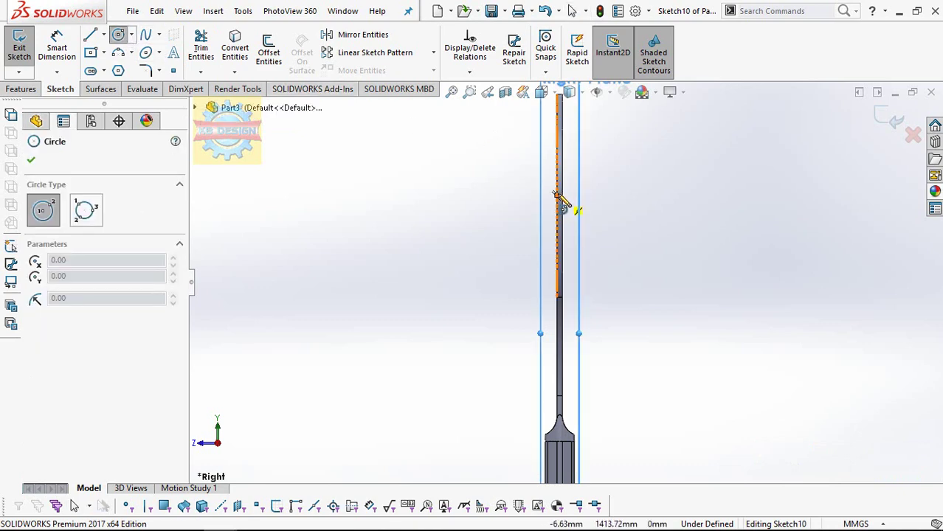
{"action": "scroll", "coordinate": [559, 198], "scroll_direction": "up", "scroll_amount": 3}
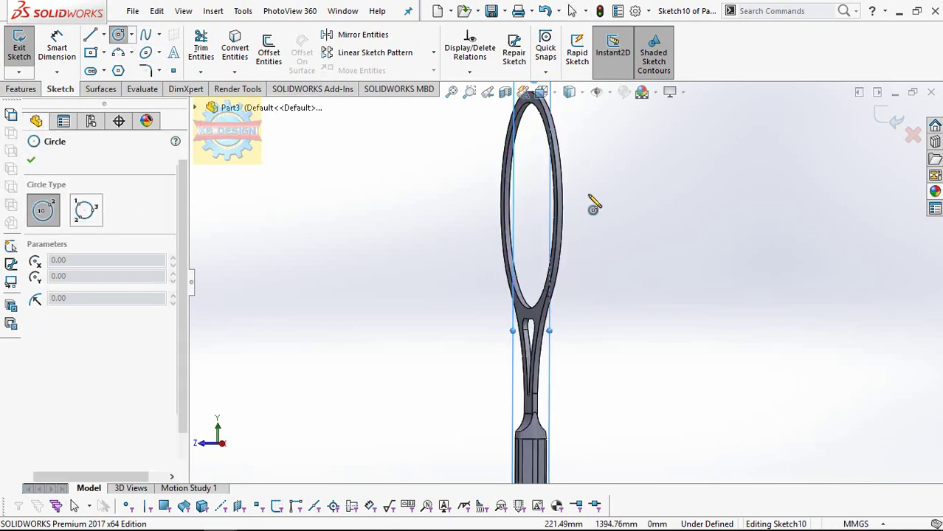
{"action": "key", "text": "Escape"}
{"action": "left_click", "coordinate": [18, 48]}
{"action": "left_click", "coordinate": [82, 235]}
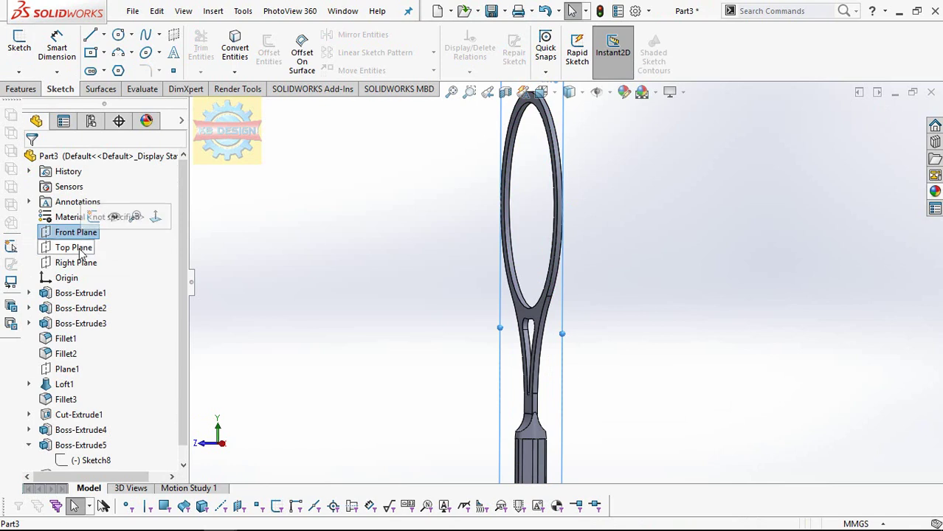
View the racket face-on normal to the Top Plane and fit it in the window
{"action": "left_click", "coordinate": [74, 248]}
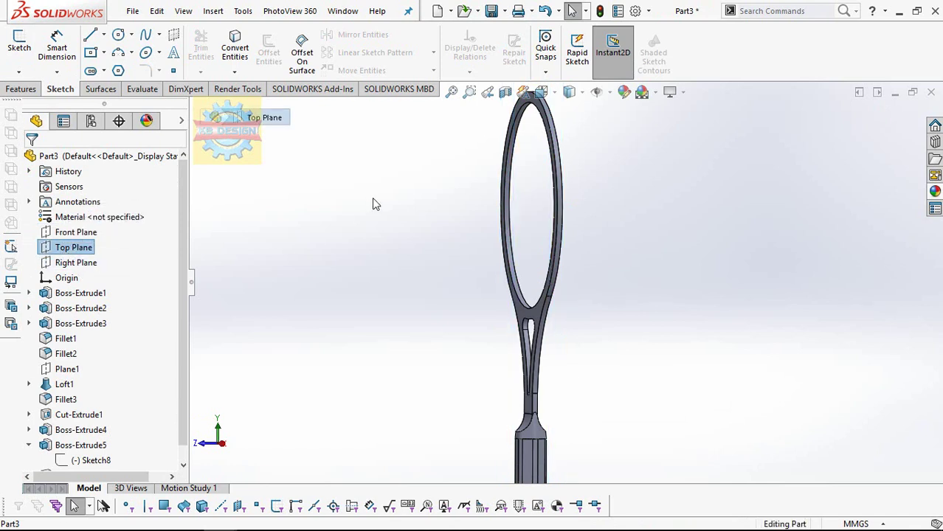
{"action": "key", "text": "ctrl+8"}
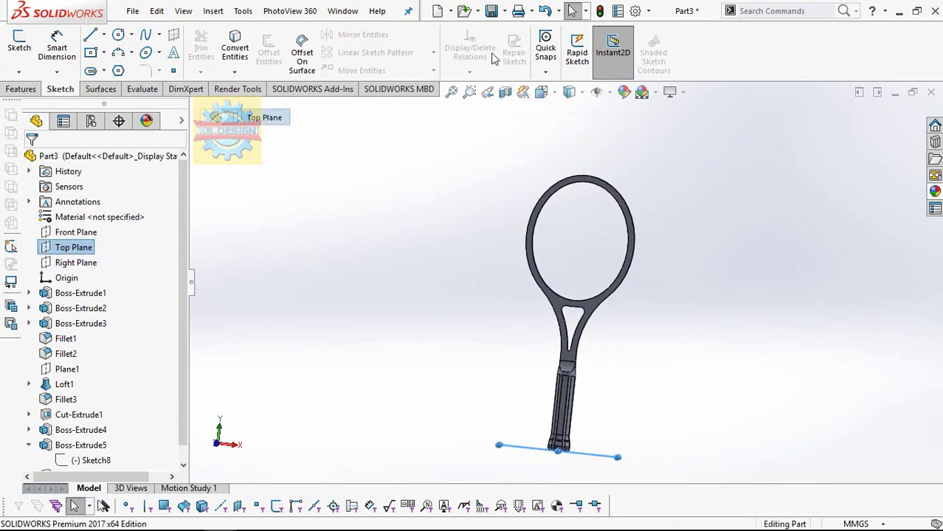
{"action": "scroll", "coordinate": [667, 256], "scroll_direction": "down", "scroll_amount": 2}
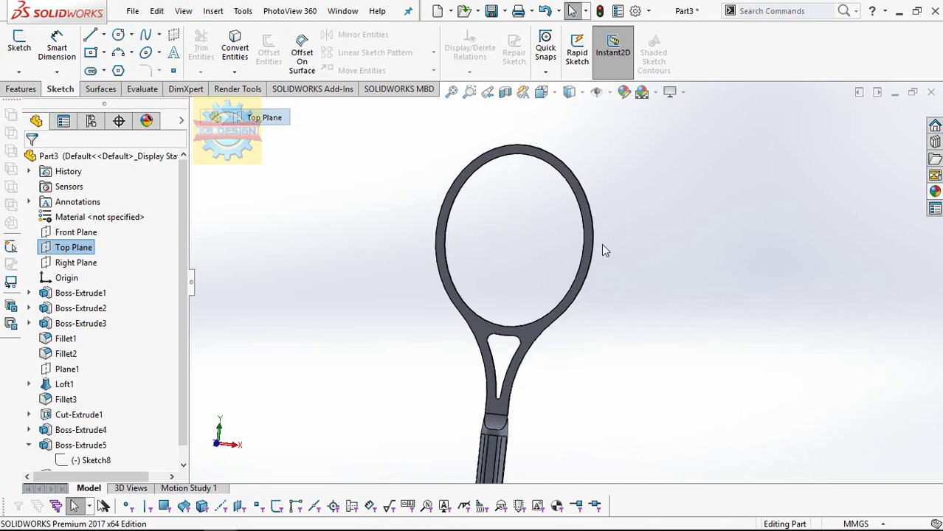
{"action": "left_click", "coordinate": [81, 264]}
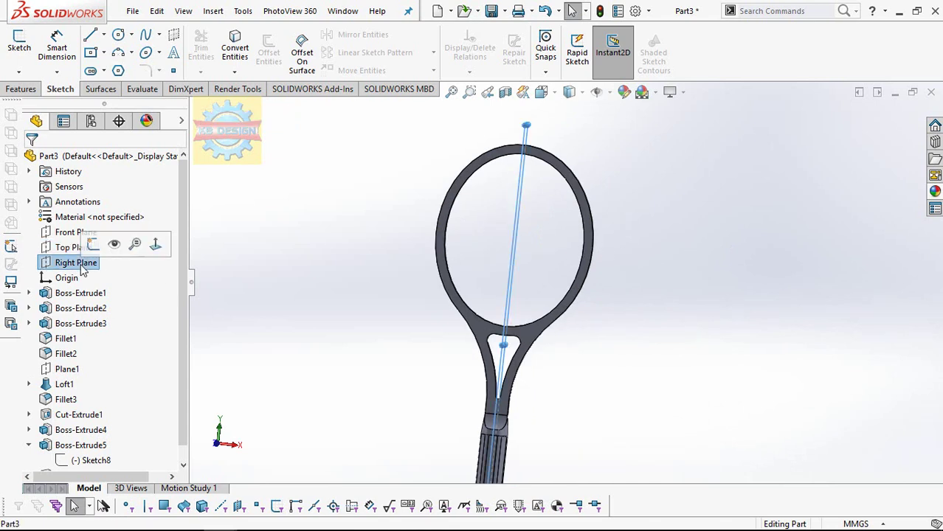
{"action": "left_click", "coordinate": [81, 323]}
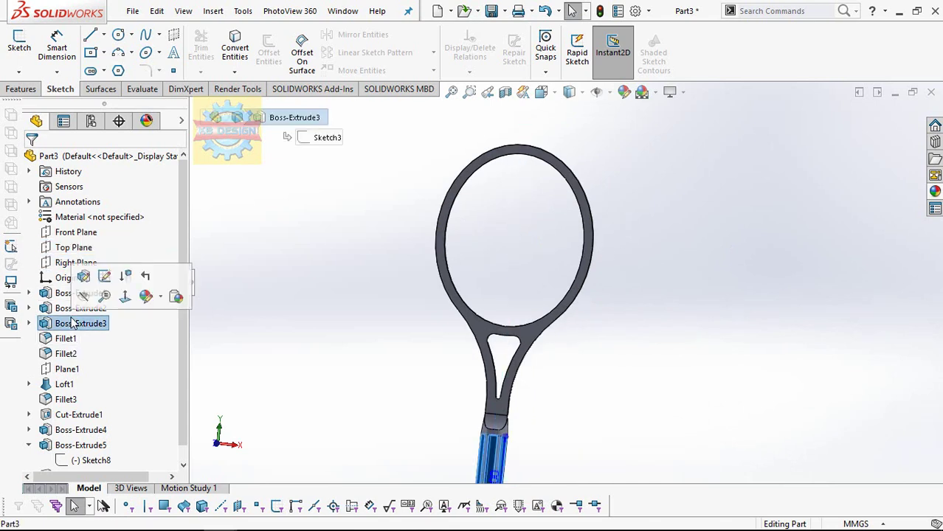
{"action": "key", "text": "f"}
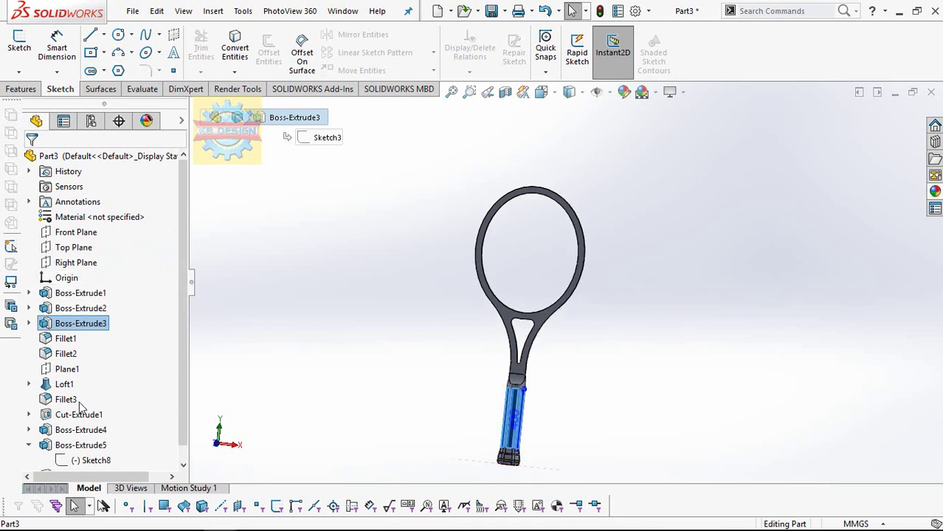
Expand Boss-Extrude4, edit the head sketch Sketch8, then exit it
{"action": "left_click", "coordinate": [29, 430]}
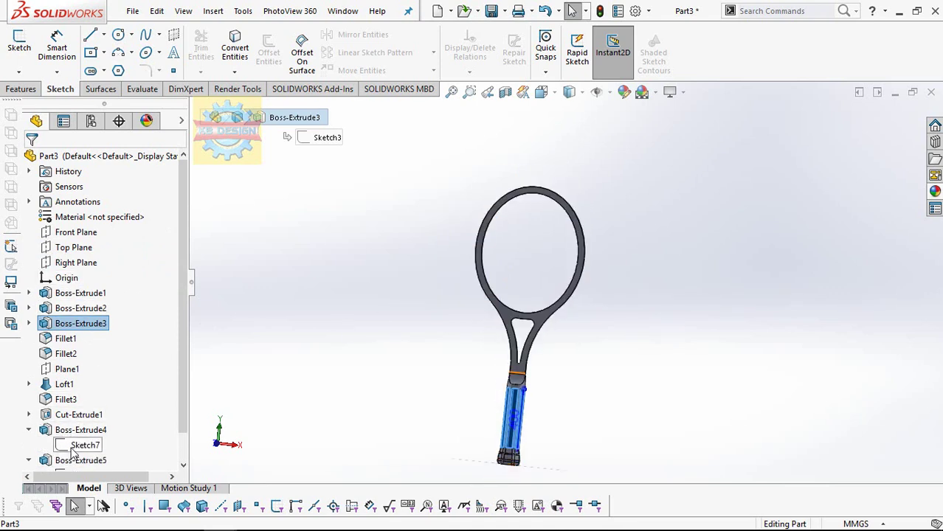
{"action": "scroll", "coordinate": [76, 424], "scroll_direction": "down", "scroll_amount": 1}
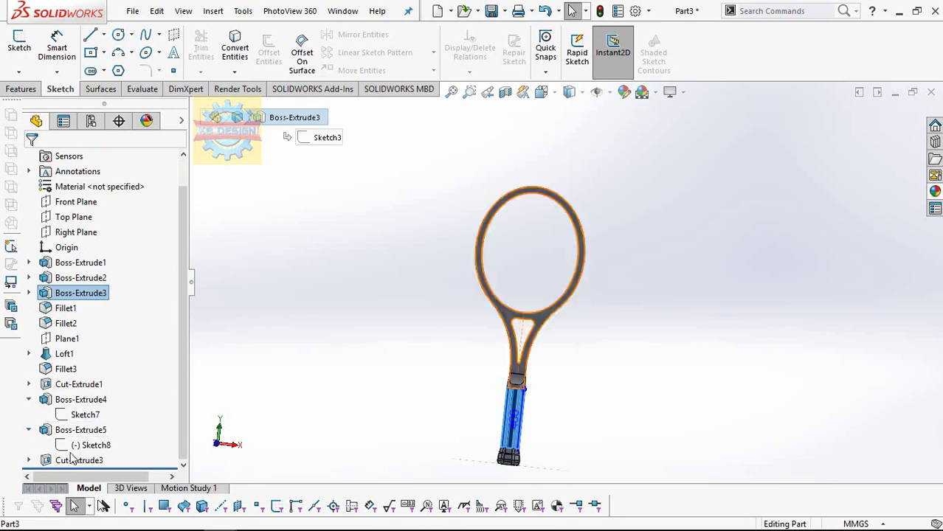
{"action": "left_click", "coordinate": [88, 445]}
{"action": "left_click", "coordinate": [99, 407]}
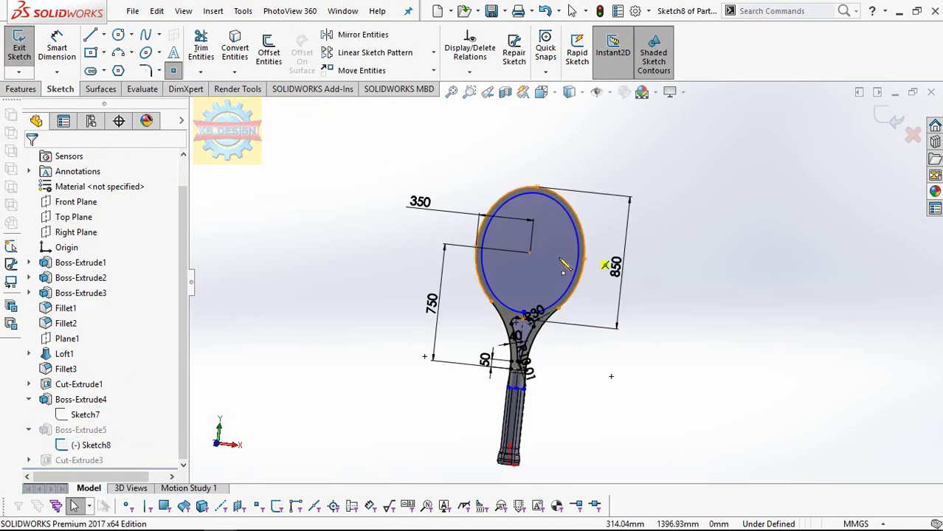
{"action": "left_click", "coordinate": [530, 253]}
{"action": "left_click", "coordinate": [19, 46]}
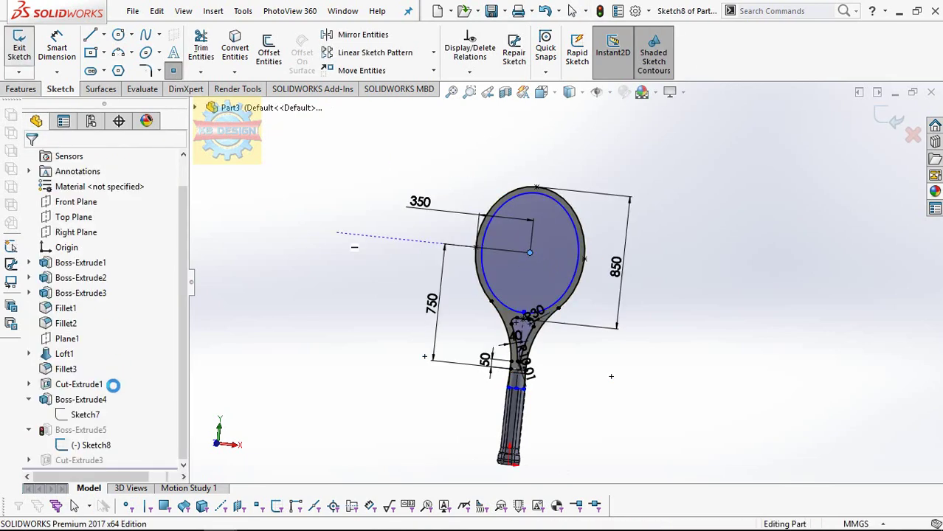
Show Sketch8 on the model so its outline and centre points appear
{"action": "left_click", "coordinate": [88, 445]}
{"action": "right_click", "coordinate": [90, 445]}
{"action": "left_click", "coordinate": [110, 305]}
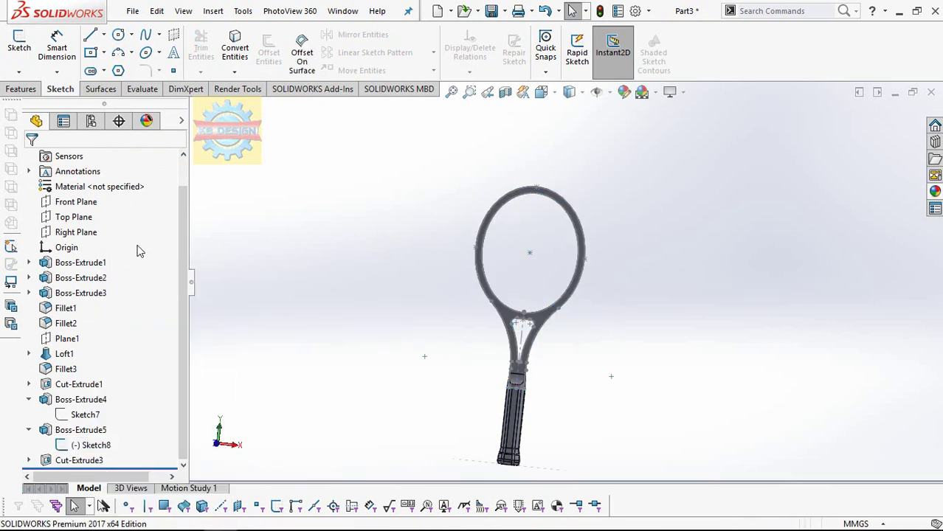
{"action": "left_click", "coordinate": [22, 88]}
{"action": "left_click", "coordinate": [558, 71]}
Create reference Plane2 through the head's centre point using the Top Plane
{"action": "left_click", "coordinate": [568, 91]}
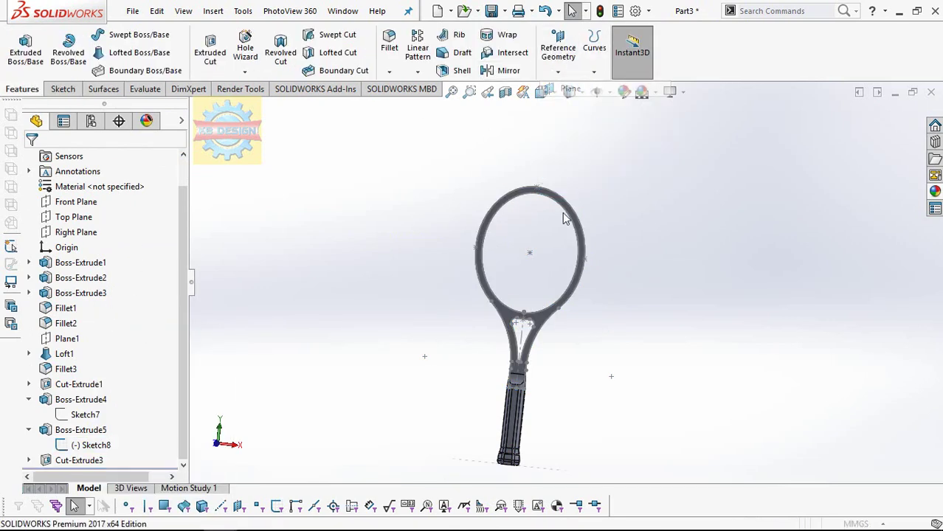
{"action": "left_click", "coordinate": [530, 253]}
{"action": "left_click", "coordinate": [196, 109]}
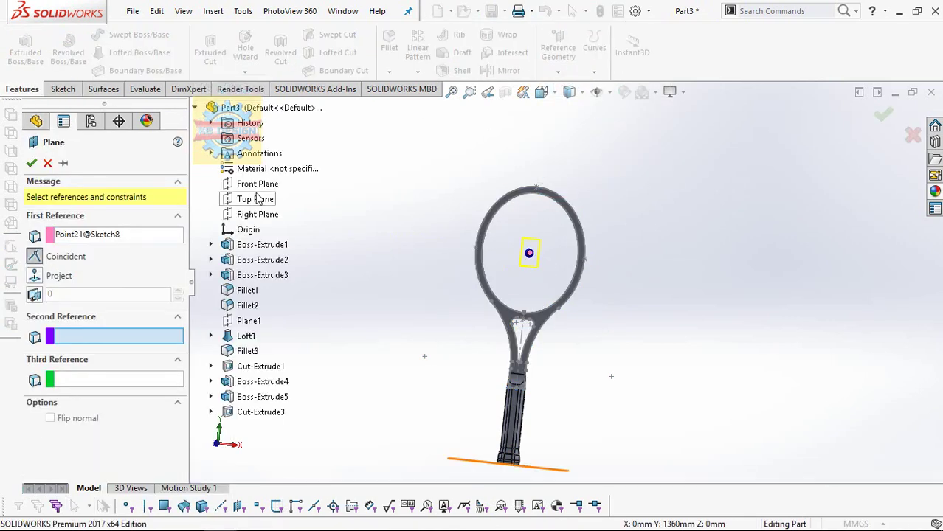
{"action": "left_click", "coordinate": [258, 200]}
{"action": "left_click", "coordinate": [32, 164]}
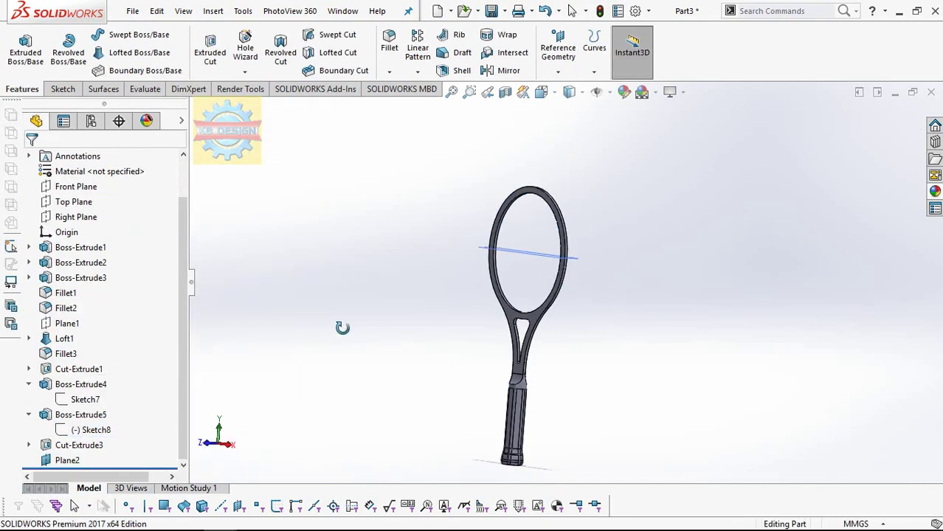
View the racket normal to the Right Plane and zoom out
{"action": "left_click", "coordinate": [74, 217]}
{"action": "left_click", "coordinate": [157, 198]}
{"action": "scroll", "coordinate": [569, 200], "scroll_direction": "down", "scroll_amount": 3}
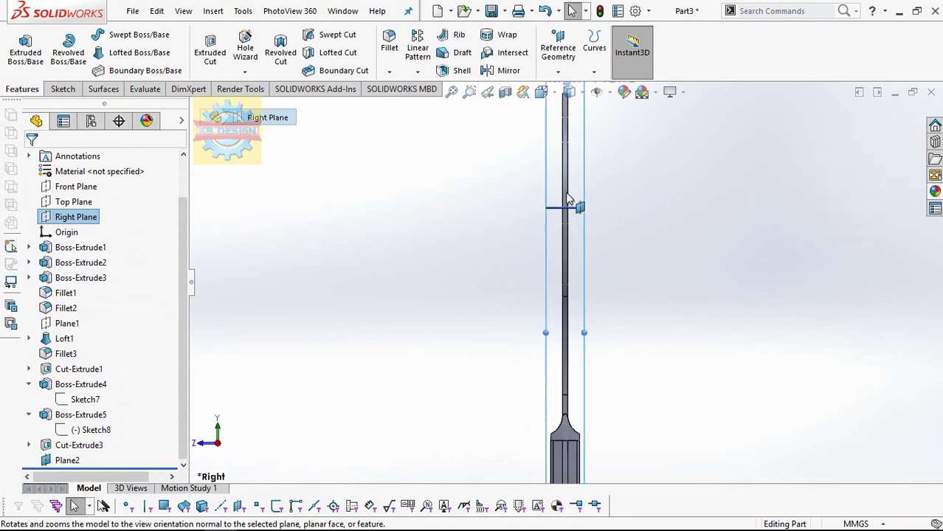
{"action": "scroll", "coordinate": [574, 235], "scroll_direction": "down", "scroll_amount": 3}
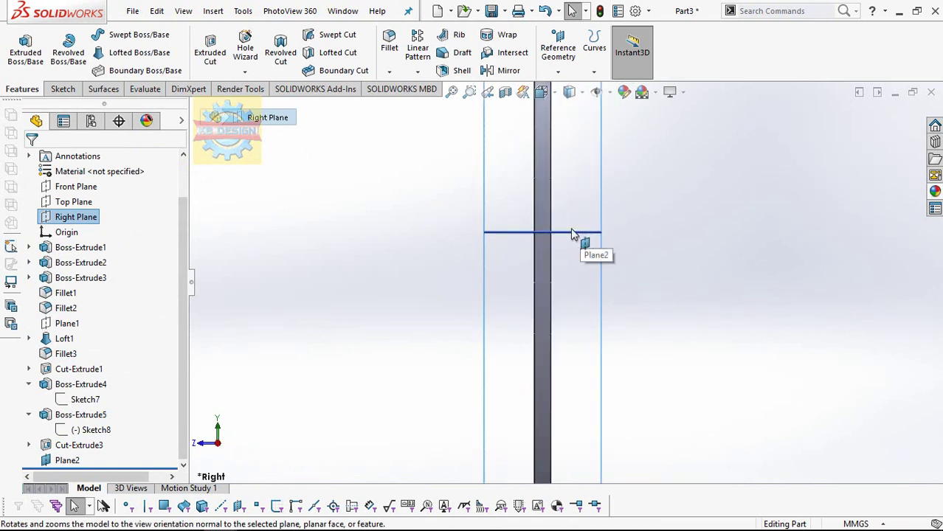
{"action": "left_click", "coordinate": [91, 430]}
Hide Sketch8, close the open sketch, and select the Right Plane
{"action": "left_click", "coordinate": [91, 429]}
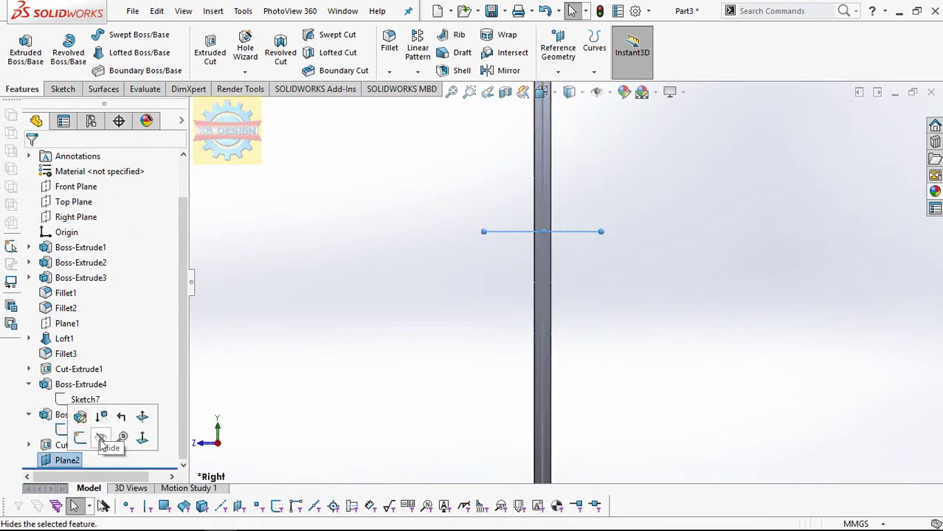
{"action": "left_click", "coordinate": [103, 440]}
{"action": "left_click", "coordinate": [581, 173]}
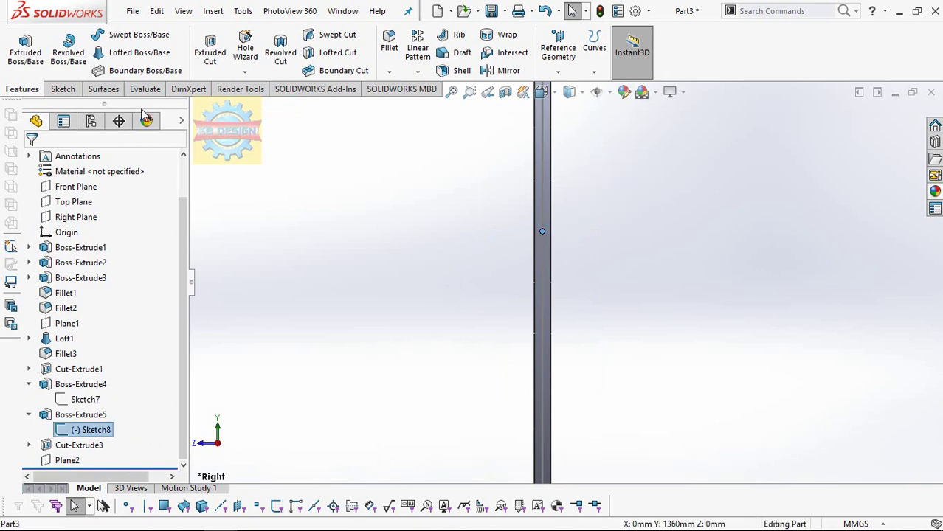
{"action": "left_click", "coordinate": [118, 35]}
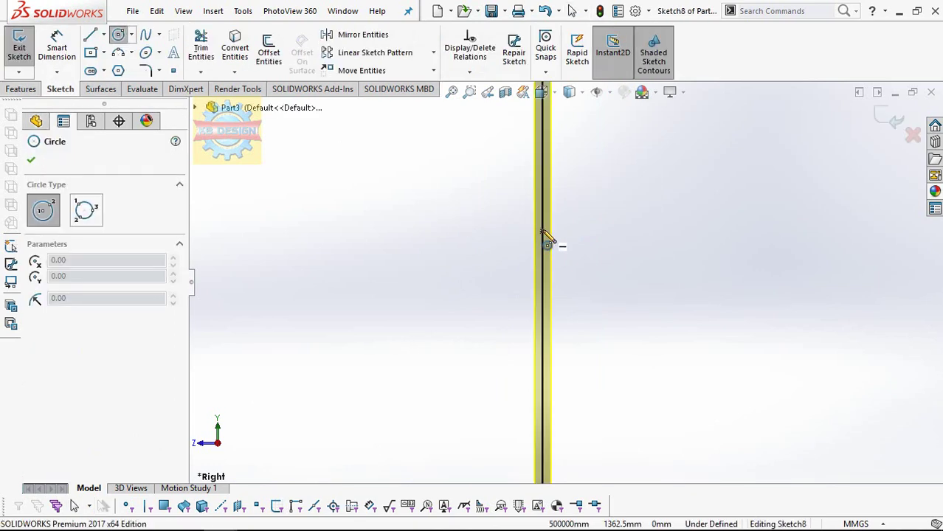
{"action": "left_click", "coordinate": [16, 65]}
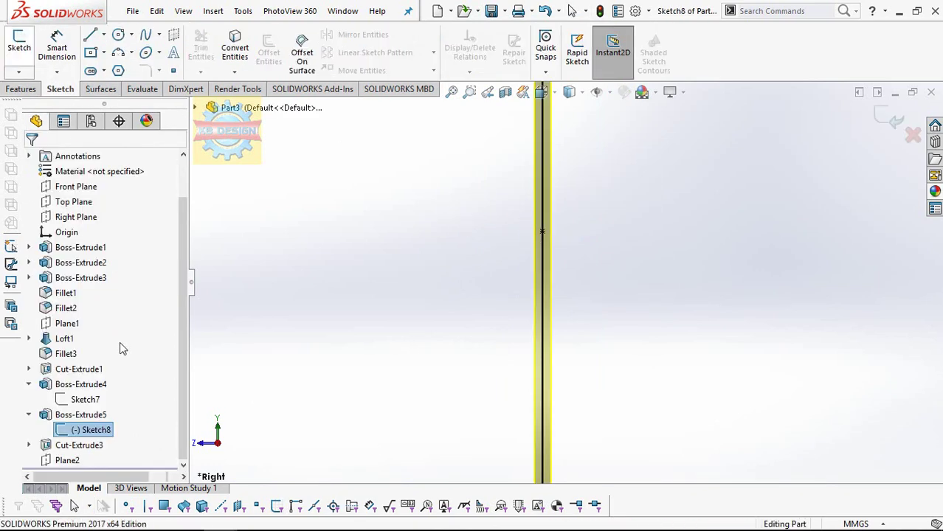
{"action": "left_click", "coordinate": [86, 220]}
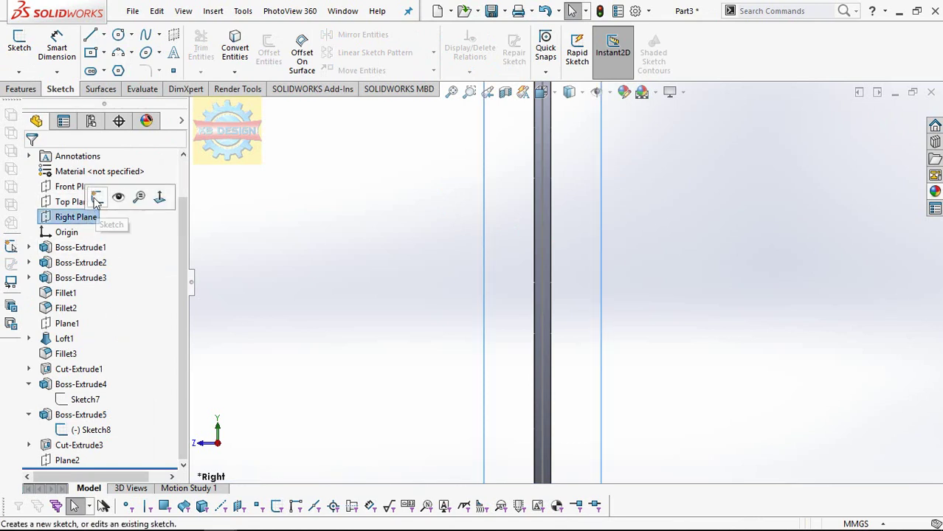
Draw a circle centred on the racket frame and dimension its diameter to 8 mm
{"action": "left_click", "coordinate": [97, 197]}
{"action": "left_click", "coordinate": [118, 34]}
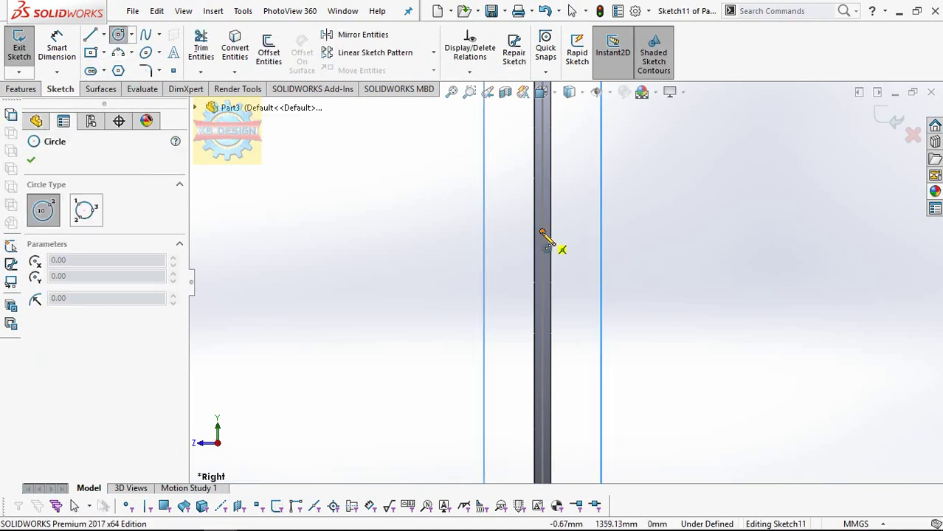
{"action": "left_click", "coordinate": [543, 231]}
{"action": "left_click", "coordinate": [572, 231]}
{"action": "left_click", "coordinate": [57, 45]}
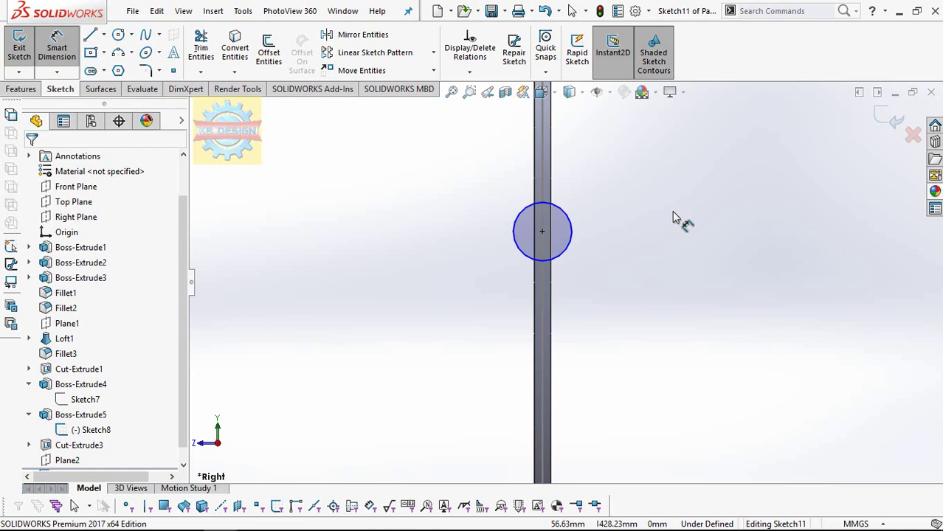
{"action": "left_click", "coordinate": [566, 209]}
{"action": "left_click", "coordinate": [632, 213]}
{"action": "type", "text": "8"}
{"action": "key", "text": "Return"}
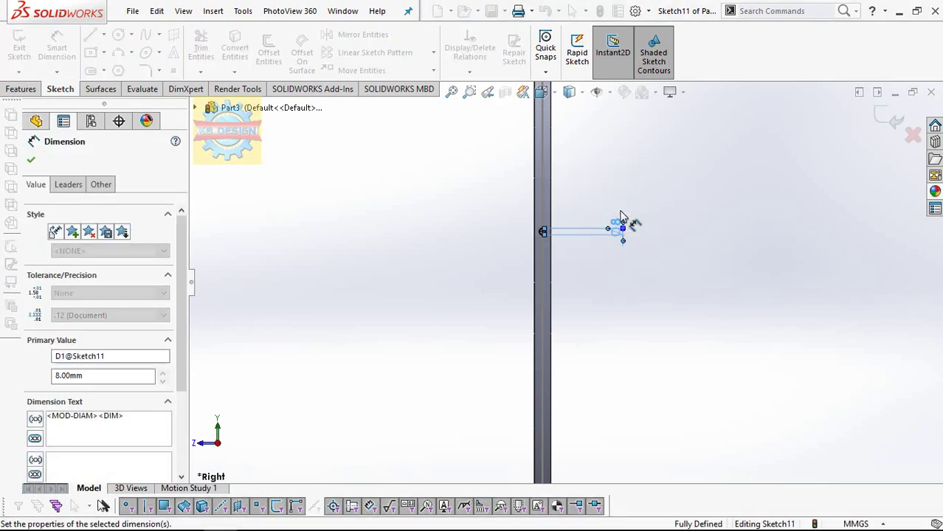
{"action": "key", "text": "Escape"}
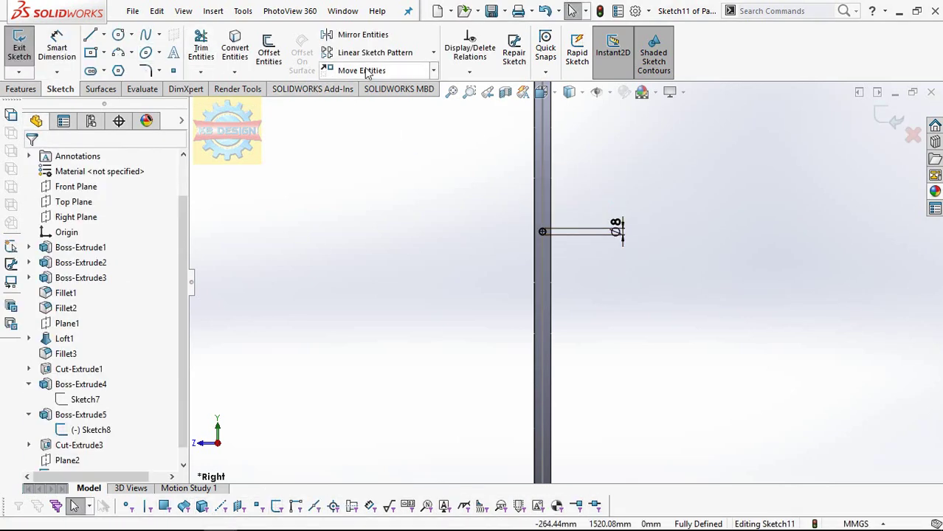
{"action": "left_click", "coordinate": [373, 52]}
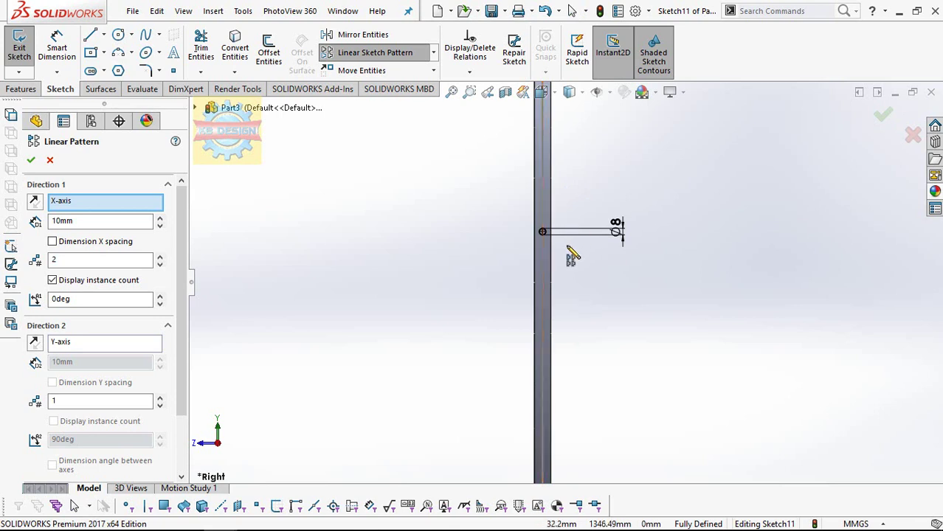
Pattern the 8 mm circle upward along the head's centre line at 50 mm spacing
{"action": "scroll", "coordinate": [568, 251], "scroll_direction": "up", "scroll_amount": 3}
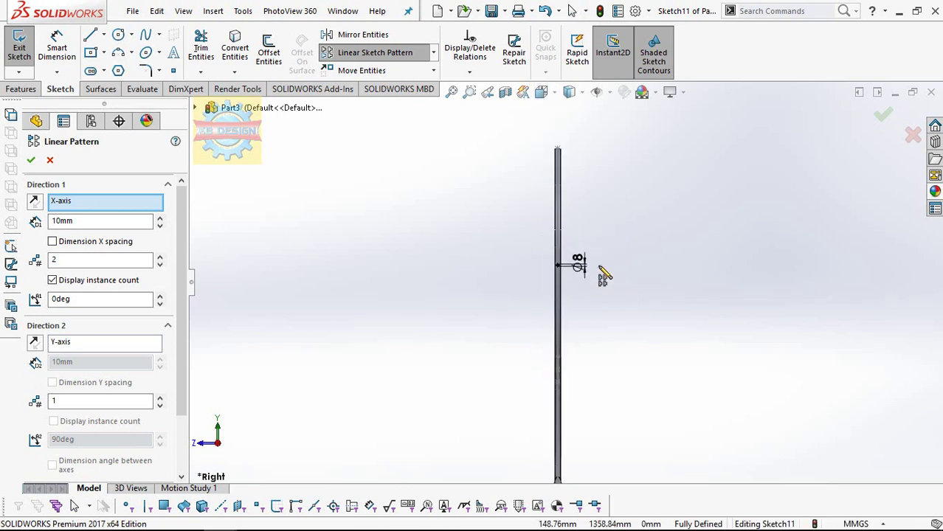
{"action": "scroll", "coordinate": [600, 274], "scroll_direction": "down", "scroll_amount": 2}
{"action": "type", "text": "0"}
{"action": "key", "text": "Tab"}
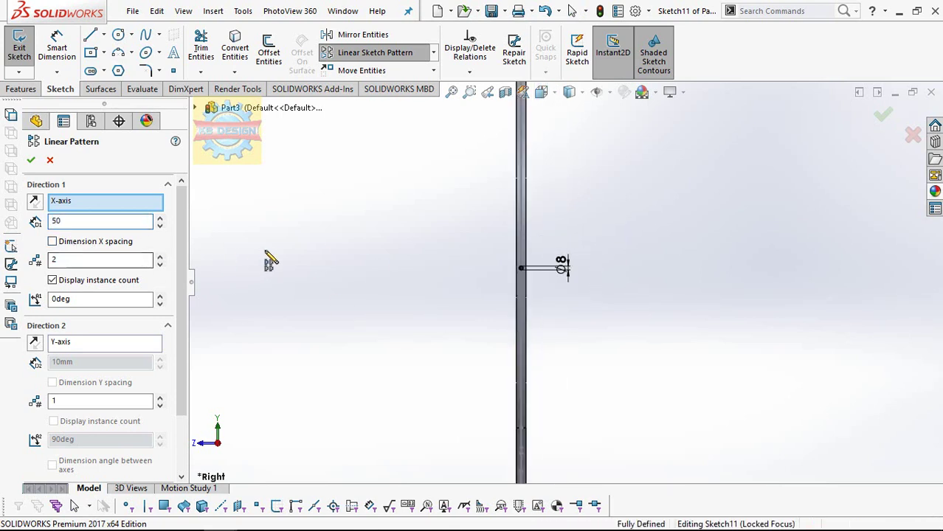
{"action": "type", "text": "3"}
{"action": "scroll", "coordinate": [148, 398], "scroll_direction": "down", "scroll_amount": 2}
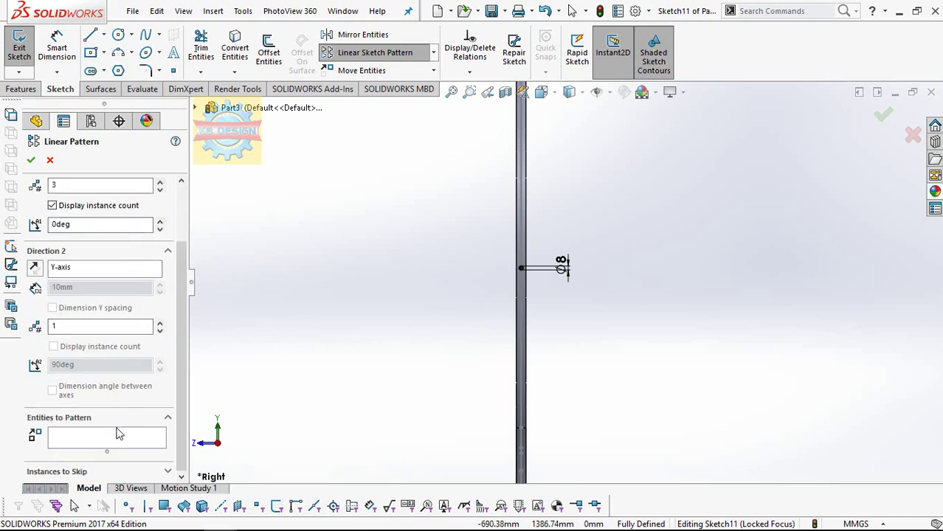
{"action": "scroll", "coordinate": [528, 274], "scroll_direction": "down", "scroll_amount": 1}
{"action": "left_click", "coordinate": [529, 271]}
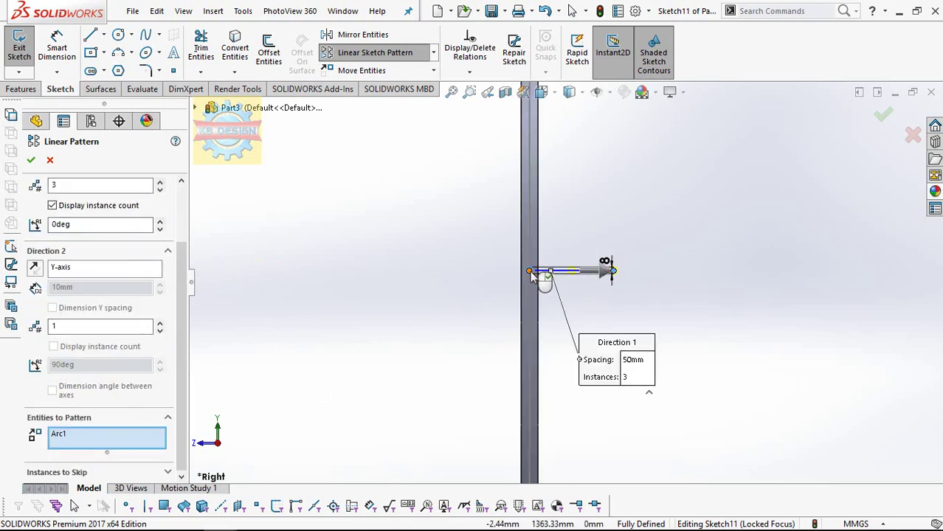
{"action": "left_click", "coordinate": [159, 189]}
{"action": "left_click", "coordinate": [159, 189]}
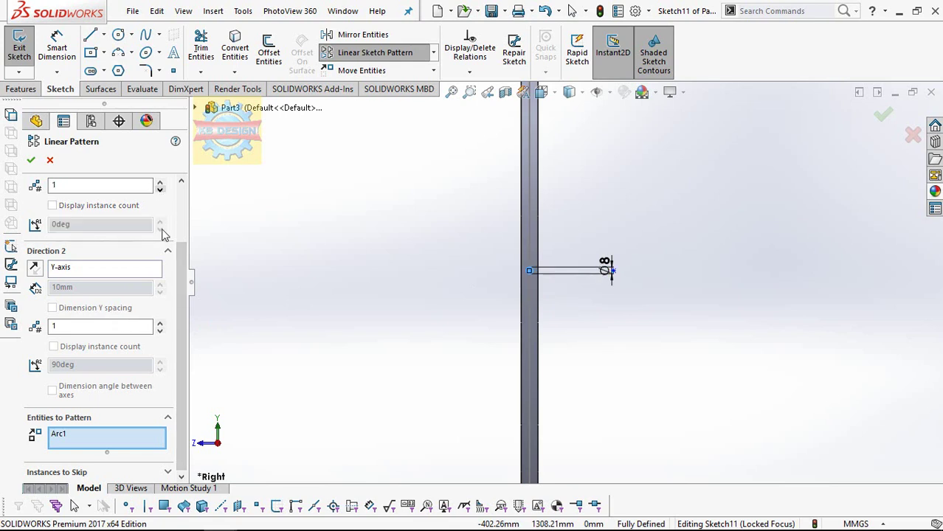
{"action": "left_click", "coordinate": [159, 327]}
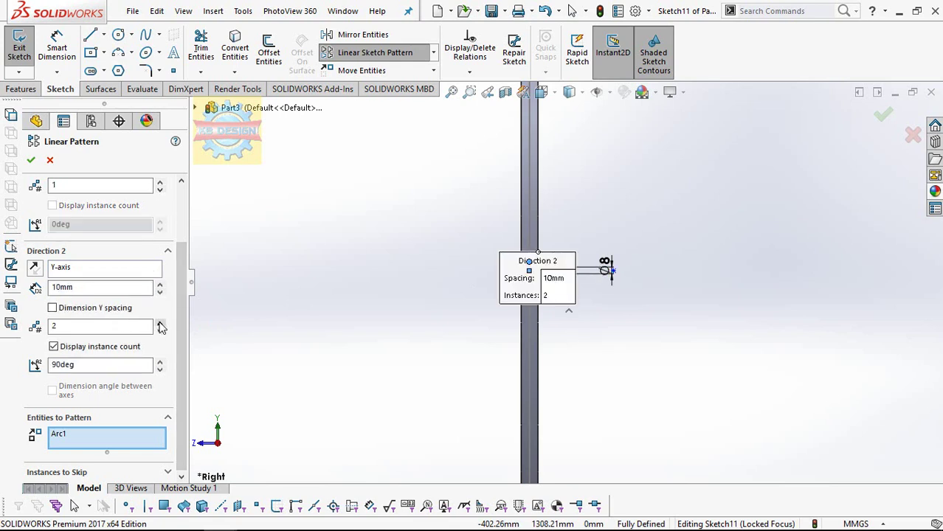
{"action": "double_click", "coordinate": [98, 292]}
{"action": "type", "text": "50"}
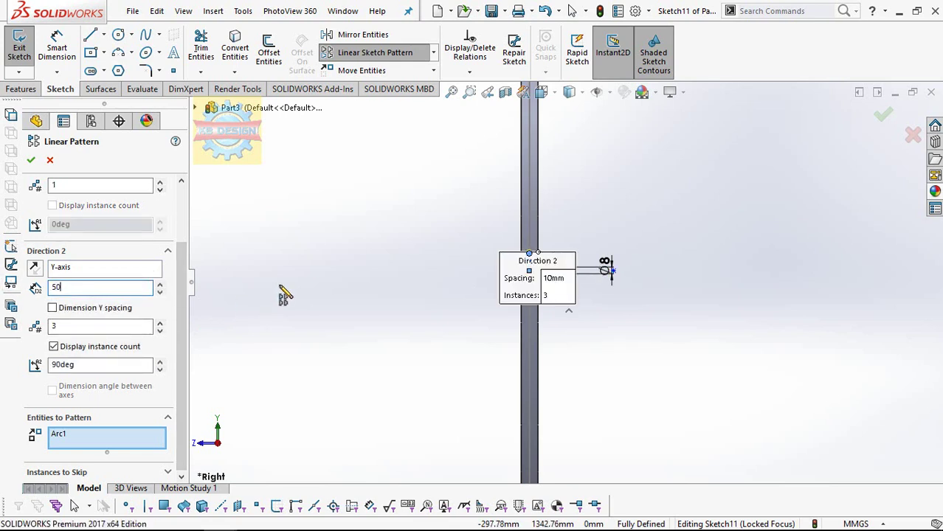
{"action": "key", "text": "Return"}
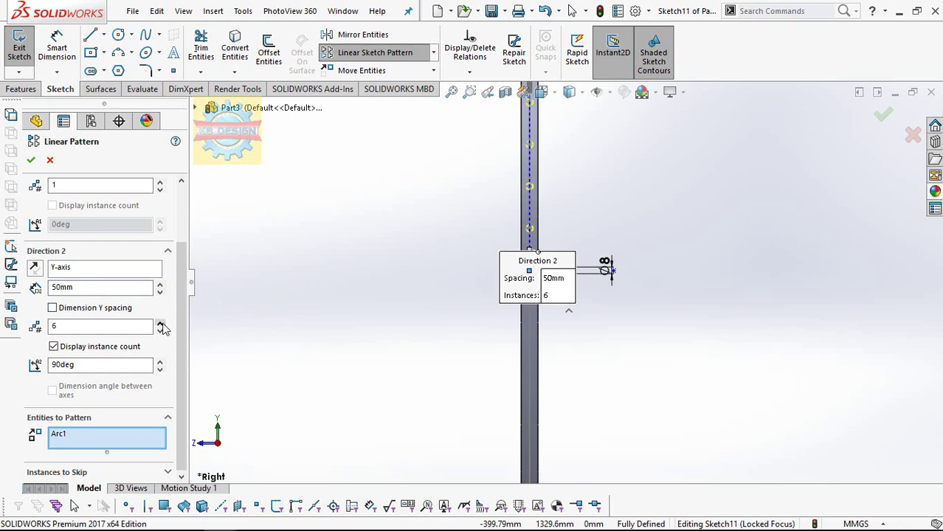
{"action": "mouse_move", "coordinate": [542, 309]}
{"action": "middle_mouse_down"}
{"action": "mouse_move", "coordinate": [568, 316]}
{"action": "mouse_move", "coordinate": [580, 339]}
{"action": "mouse_move", "coordinate": [583, 264]}
{"action": "middle_mouse_up"}
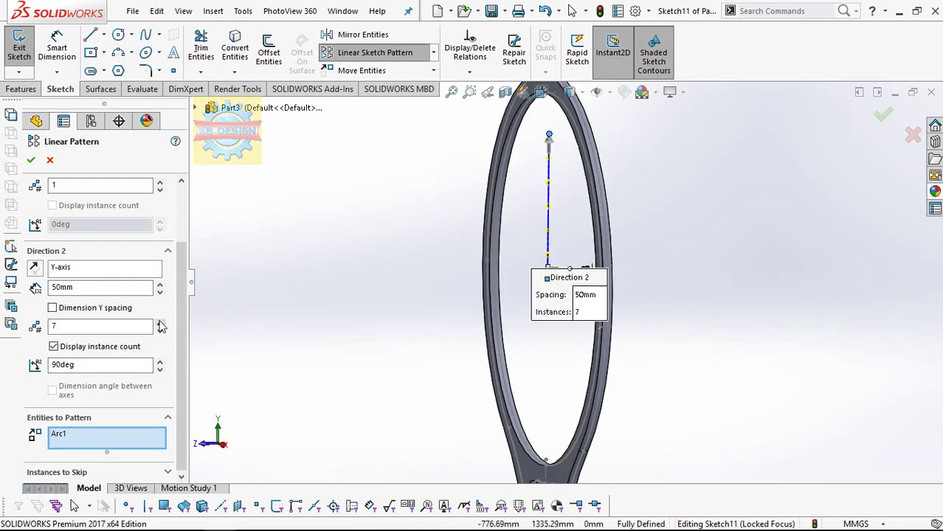
{"action": "left_click", "coordinate": [30, 162]}
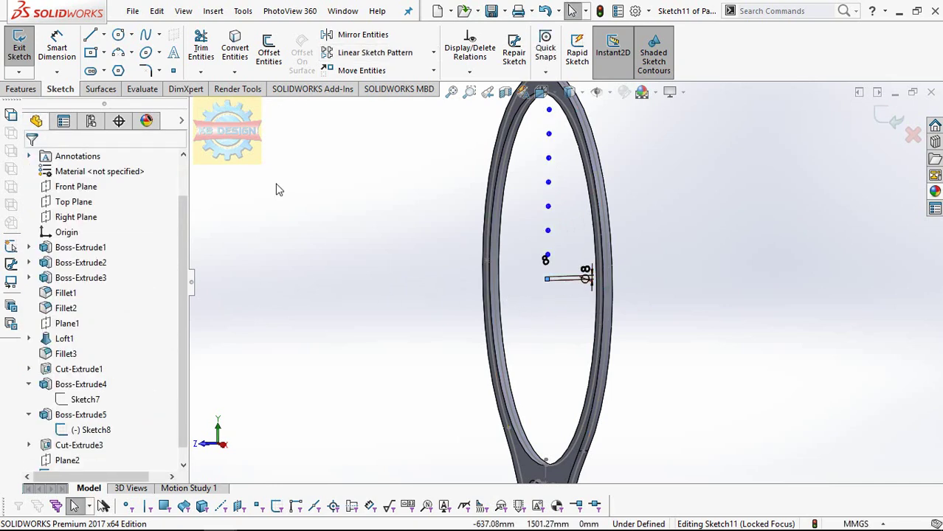
Add a second linear pattern that repeats the circle downward at 50 mm spacing
{"action": "left_click", "coordinate": [366, 52]}
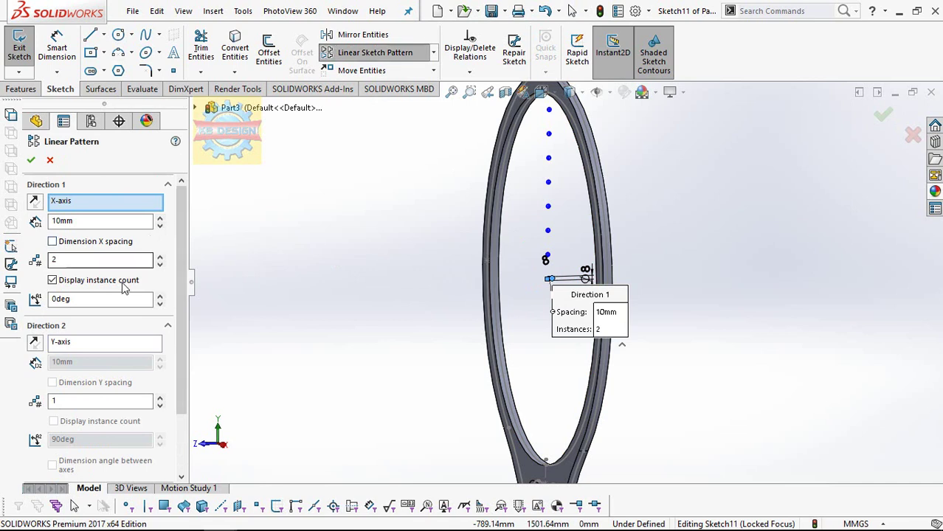
{"action": "left_click", "coordinate": [159, 264]}
{"action": "left_click", "coordinate": [160, 397]}
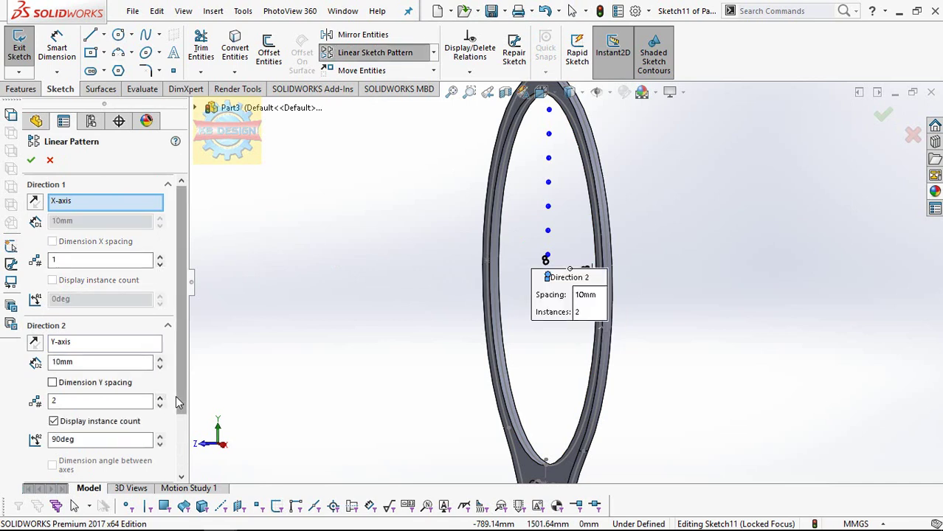
{"action": "scroll", "coordinate": [158, 399], "scroll_direction": "down", "scroll_amount": 3}
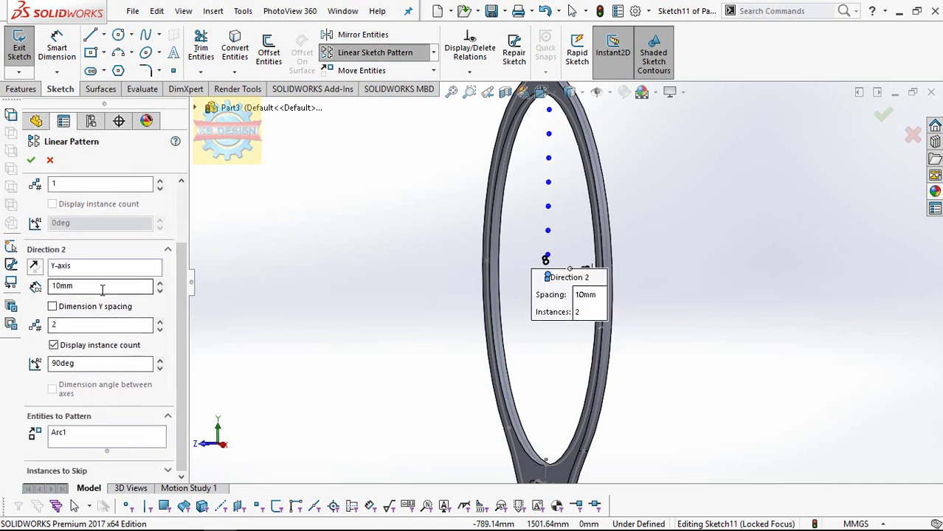
{"action": "left_click", "coordinate": [34, 267]}
{"action": "left_click", "coordinate": [145, 285]}
{"action": "type", "text": "50"}
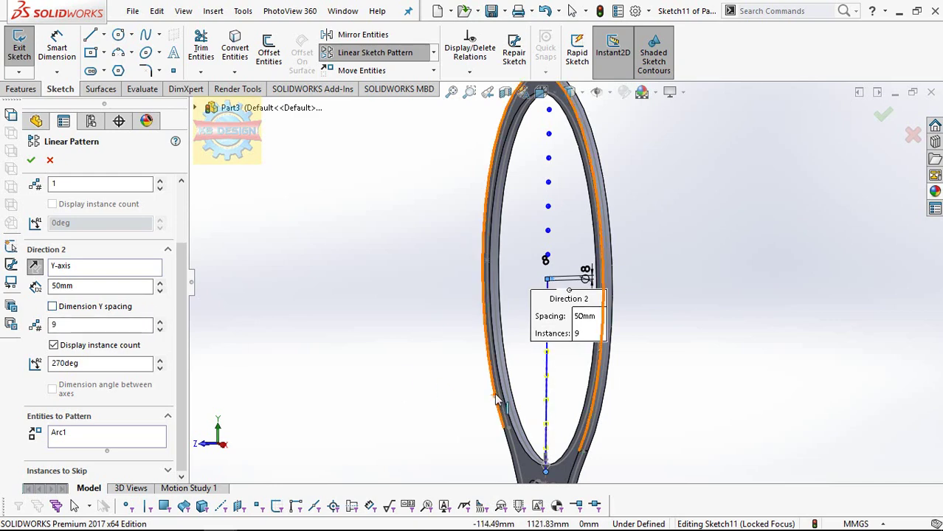
{"action": "scroll", "coordinate": [587, 450], "scroll_direction": "down", "scroll_amount": 2}
{"action": "scroll", "coordinate": [587, 450], "scroll_direction": "down", "scroll_amount": 2}
{"action": "scroll", "coordinate": [587, 450], "scroll_direction": "down", "scroll_amount": 3}
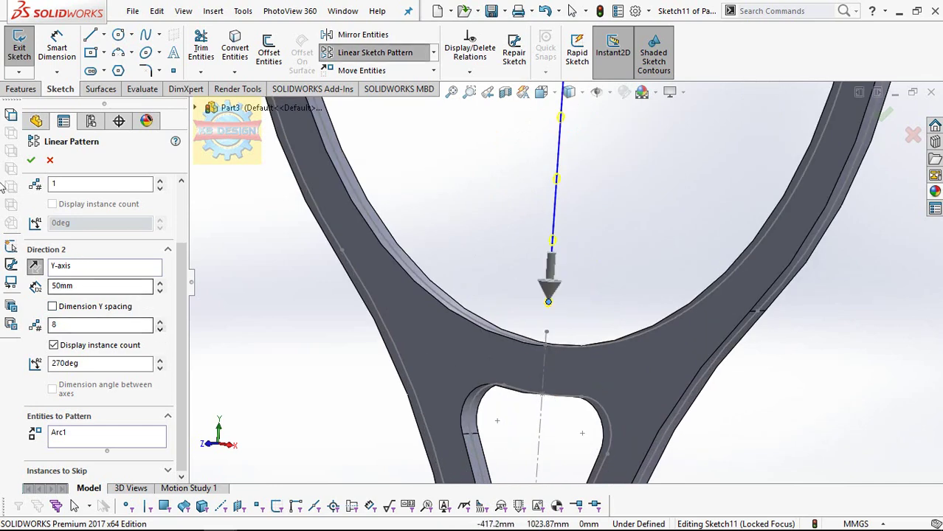
{"action": "left_click", "coordinate": [31, 160]}
{"action": "left_click", "coordinate": [22, 89]}
Extrude the patterned circles both ways up to the racket frame as strings
{"action": "left_click", "coordinate": [25, 58]}
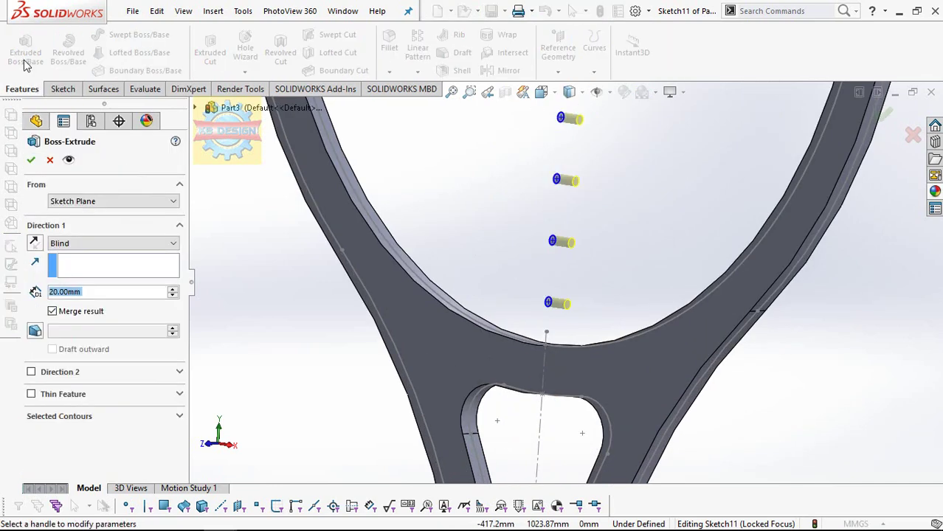
{"action": "left_click", "coordinate": [88, 244]}
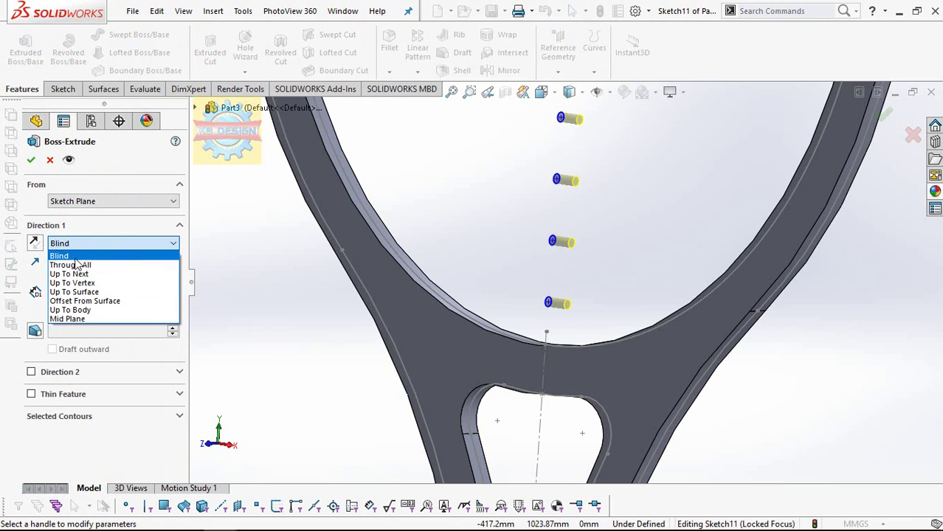
{"action": "left_click", "coordinate": [74, 274]}
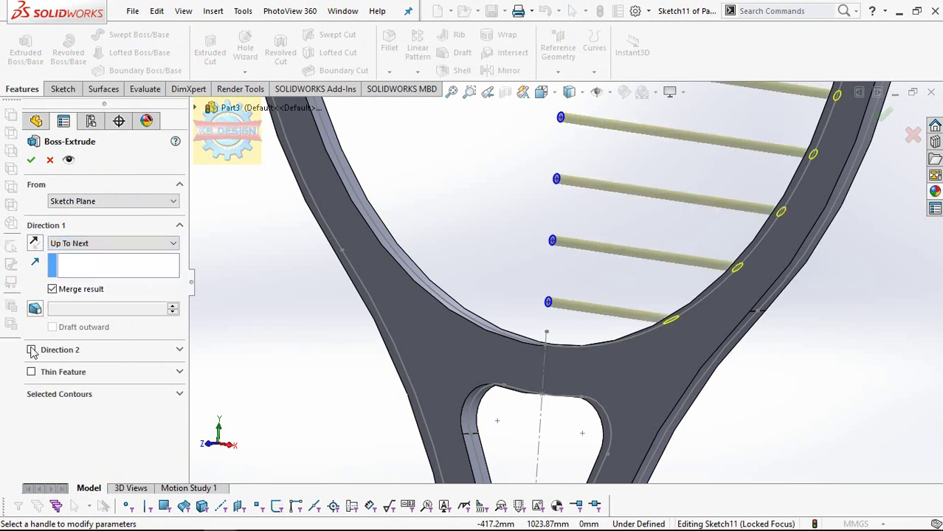
{"action": "left_click", "coordinate": [81, 357]}
{"action": "left_click", "coordinate": [88, 367]}
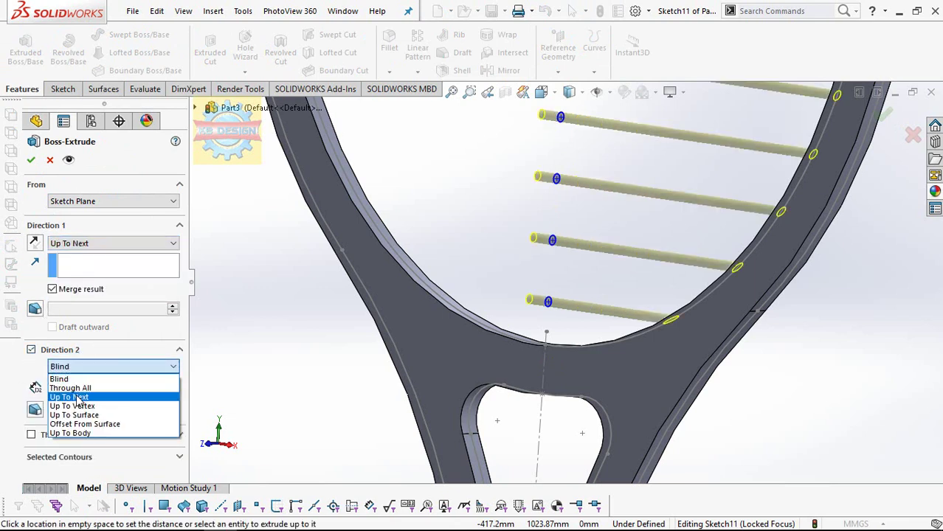
{"action": "left_click", "coordinate": [72, 385]}
{"action": "left_click", "coordinate": [35, 163]}
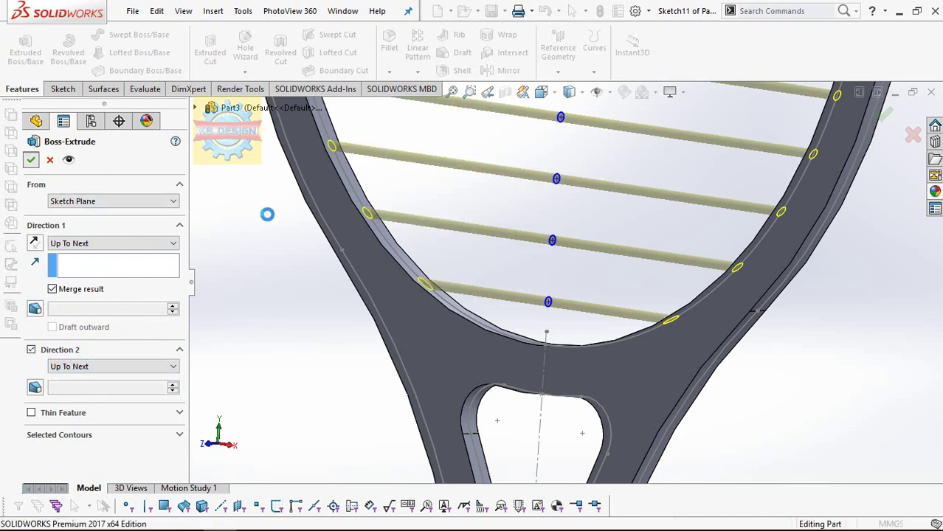
Pick Plane2 in the FeatureManager tree and open a new sketch on it
{"action": "key", "text": "f"}
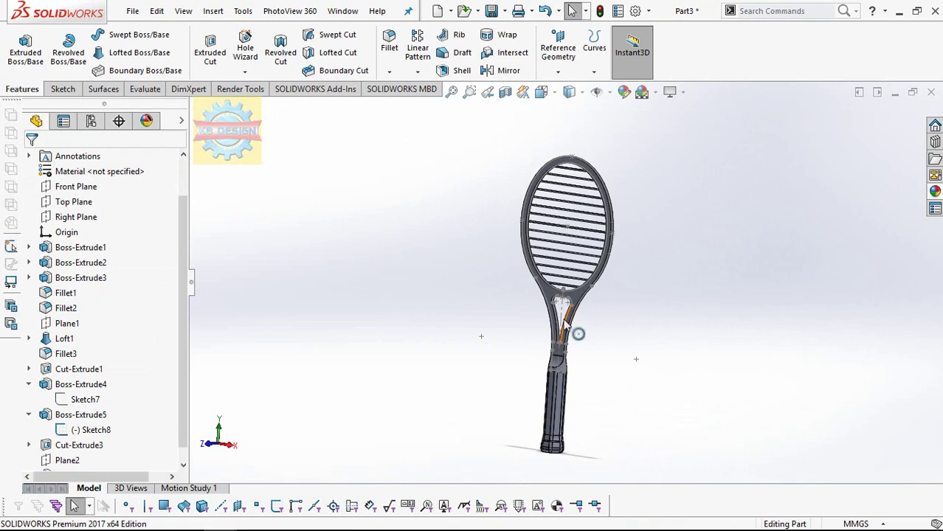
{"action": "scroll", "coordinate": [572, 324], "scroll_direction": "down", "scroll_amount": 2}
{"action": "scroll", "coordinate": [578, 240], "scroll_direction": "down", "scroll_amount": 1}
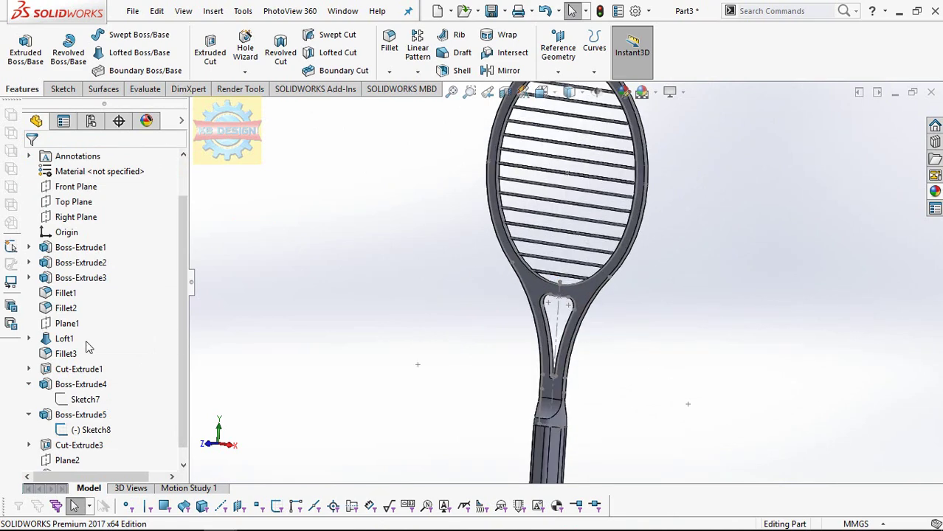
{"action": "left_click", "coordinate": [74, 202]}
{"action": "key", "text": "f"}
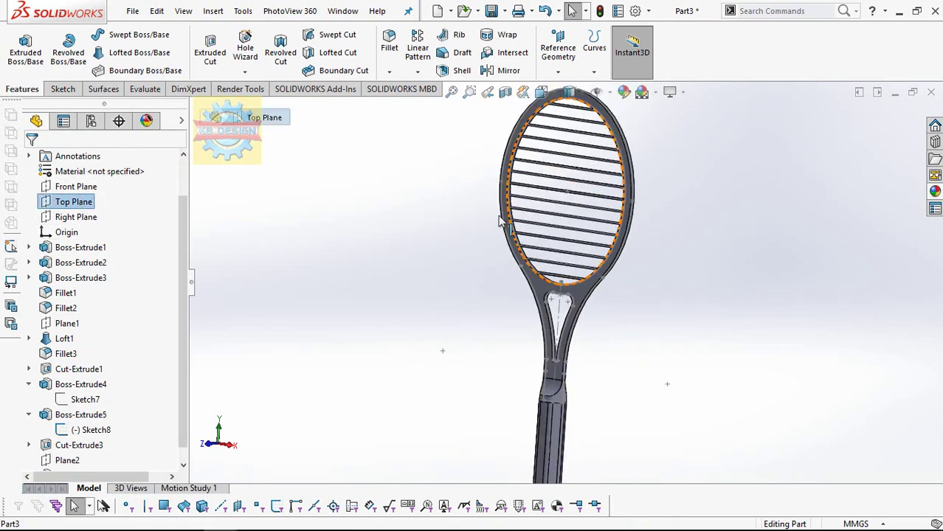
{"action": "scroll", "coordinate": [61, 473], "scroll_direction": "down", "scroll_amount": 1}
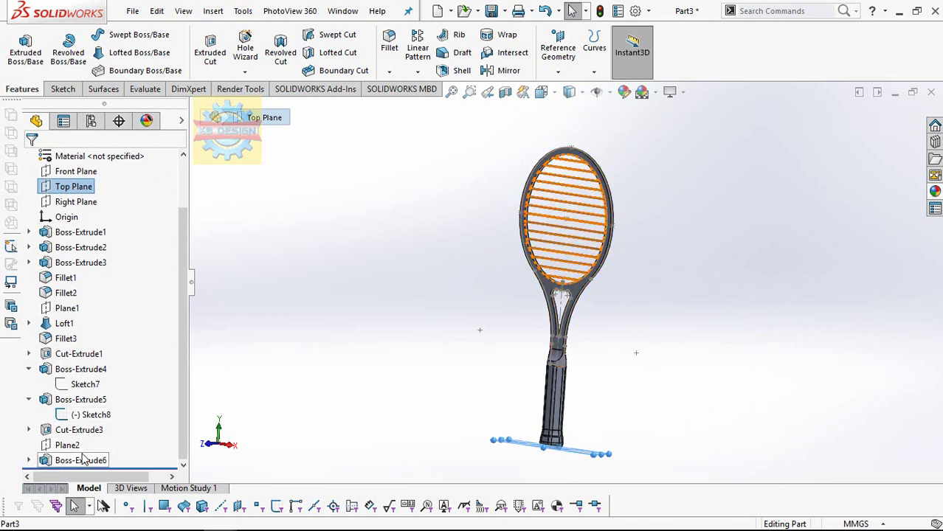
{"action": "left_click", "coordinate": [66, 445]}
{"action": "left_click", "coordinate": [96, 417]}
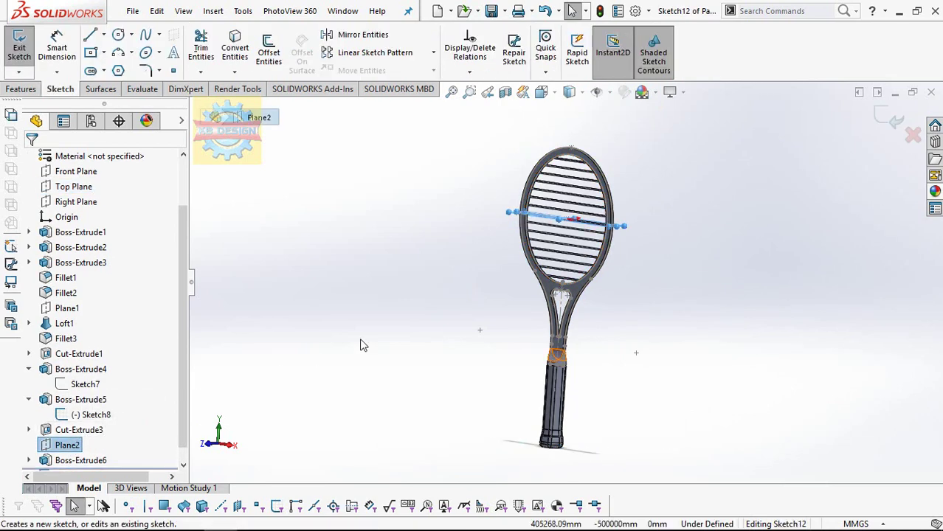
Viewing Plane2 head-on, sketch an 8 mm diameter circle centred on the origin
{"action": "key", "text": "space"}
{"action": "middle_click_drag", "start_coordinate": [375, 317], "coordinate": [564, 260]}
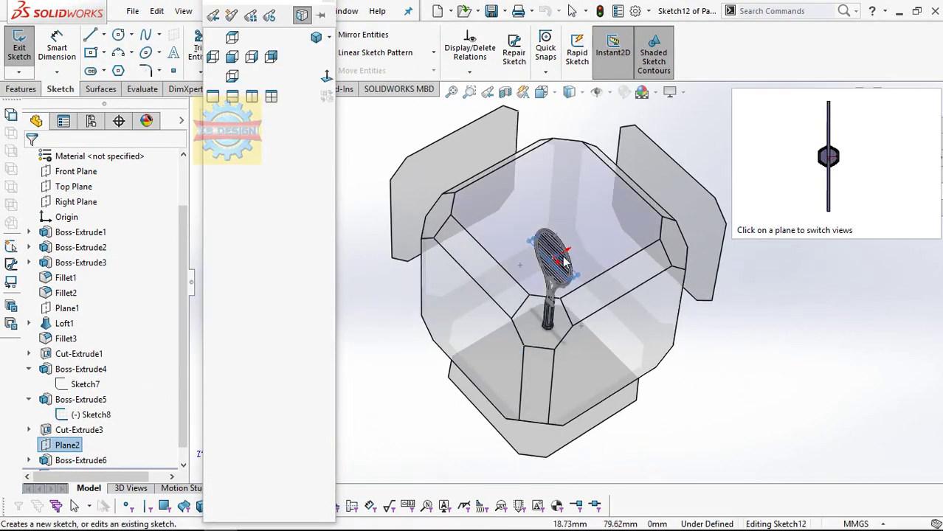
{"action": "key", "text": "ctrl+8"}
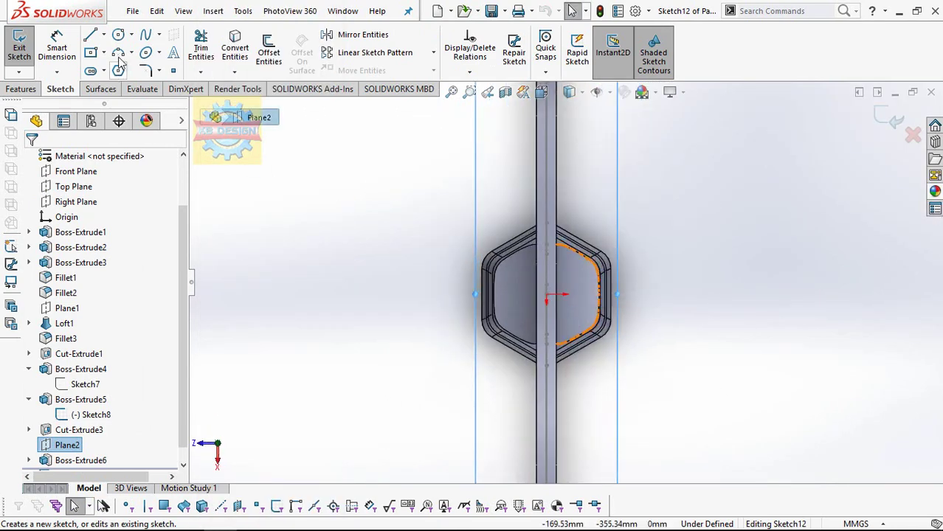
{"action": "left_click", "coordinate": [118, 34]}
{"action": "left_click", "coordinate": [546, 295]}
{"action": "left_click", "coordinate": [557, 297]}
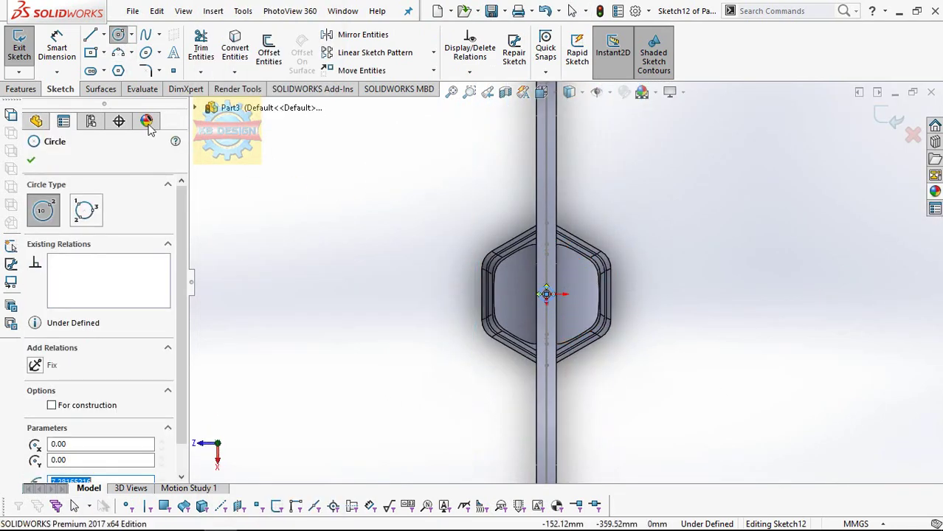
{"action": "left_click", "coordinate": [57, 48]}
{"action": "left_click", "coordinate": [552, 291]}
{"action": "left_click", "coordinate": [574, 291]}
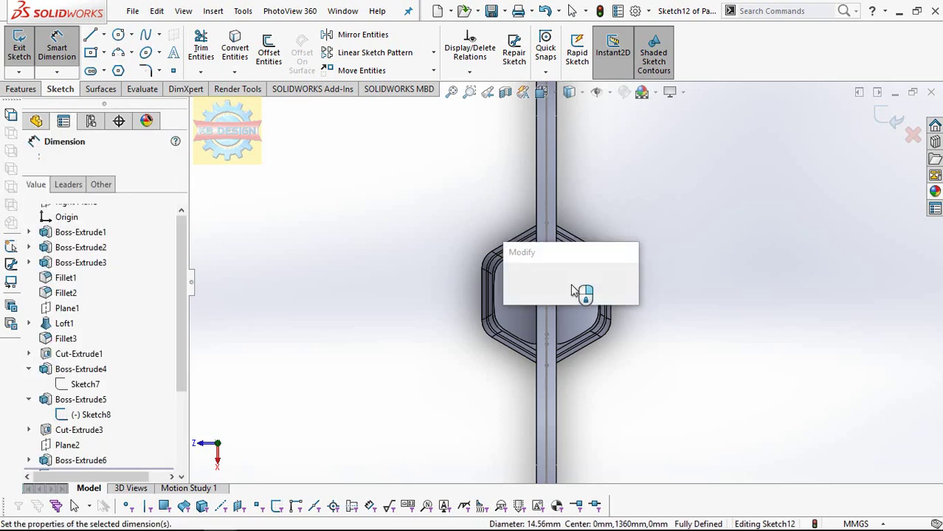
{"action": "type", "text": "8"}
{"action": "key", "text": "Return"}
{"action": "key", "text": "Escape"}
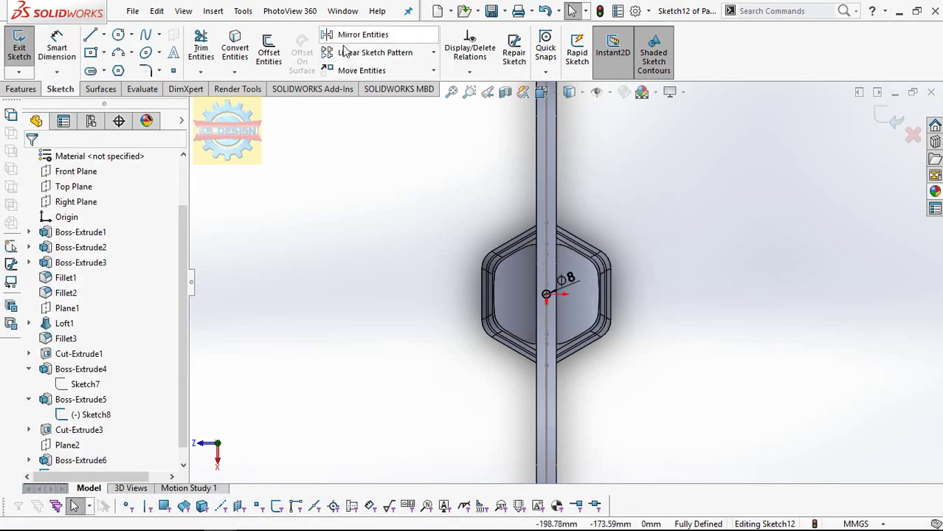
Repeat the circle 7 times at 50 mm, then set up a reversed 4-instance pattern
{"action": "left_click", "coordinate": [345, 52]}
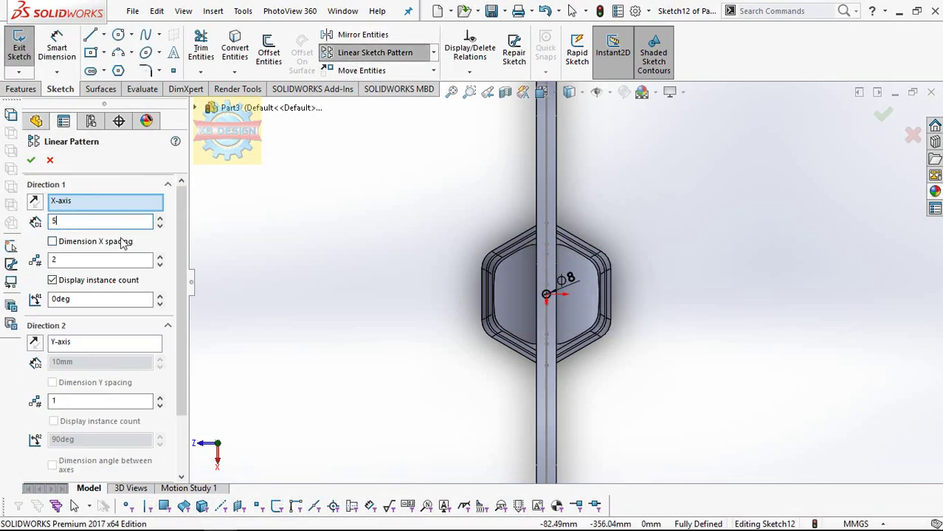
{"action": "scroll", "coordinate": [143, 414], "scroll_direction": "down", "scroll_amount": 2}
{"action": "left_click", "coordinate": [143, 443]}
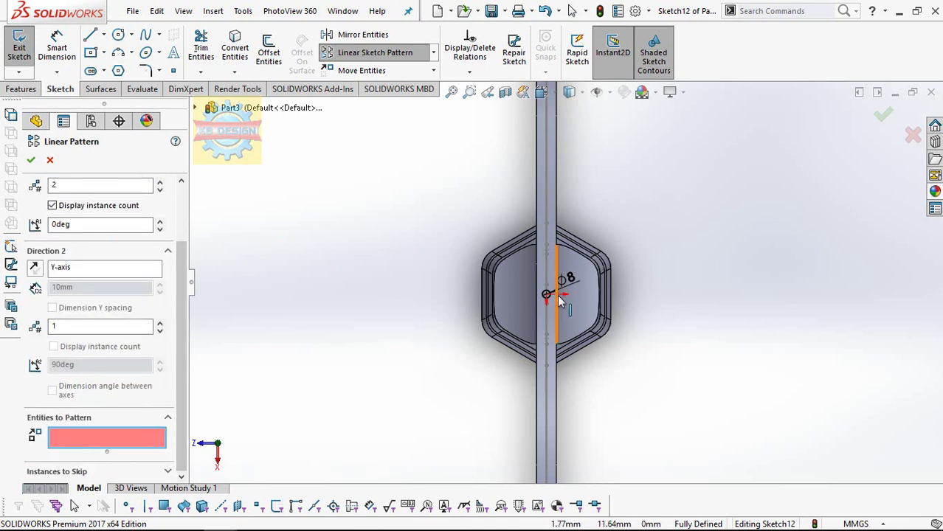
{"action": "left_click", "coordinate": [546, 294]}
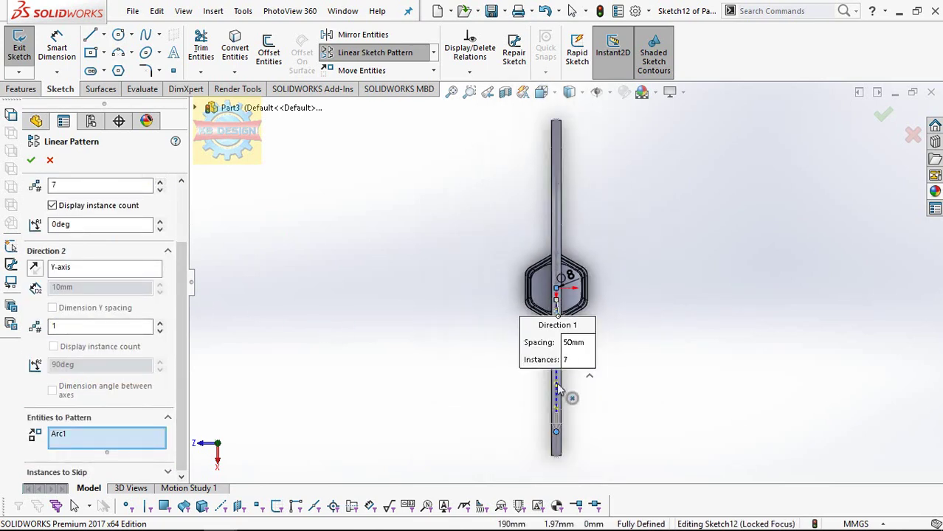
{"action": "middle_click_drag", "start_coordinate": [589, 401], "coordinate": [624, 413]}
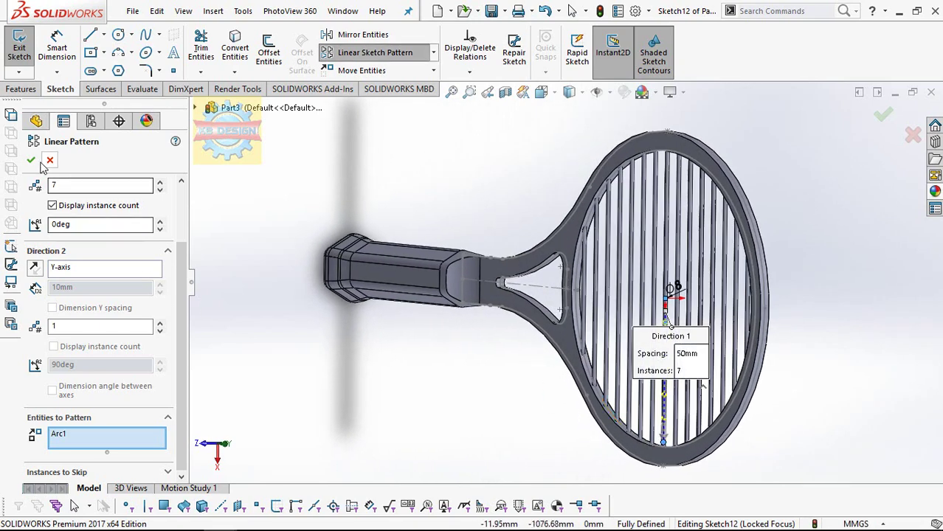
{"action": "left_click", "coordinate": [31, 160]}
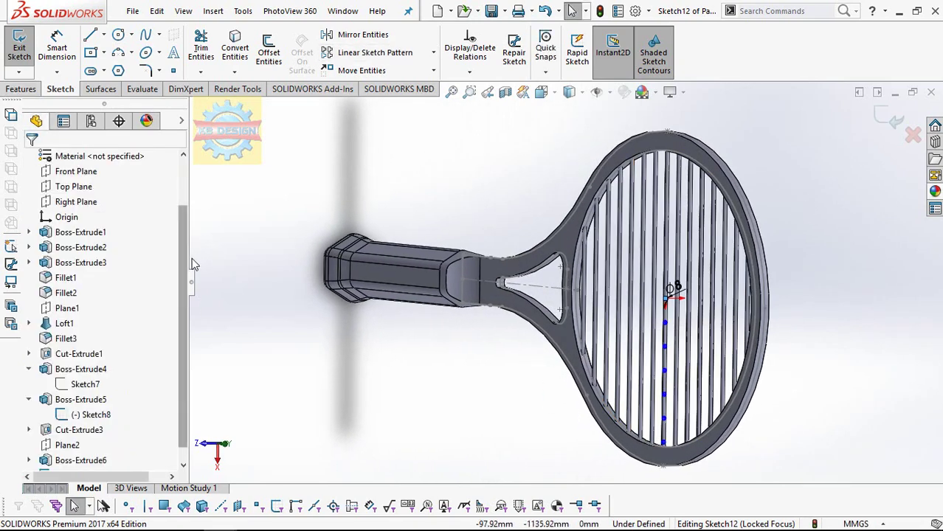
{"action": "left_click", "coordinate": [369, 53]}
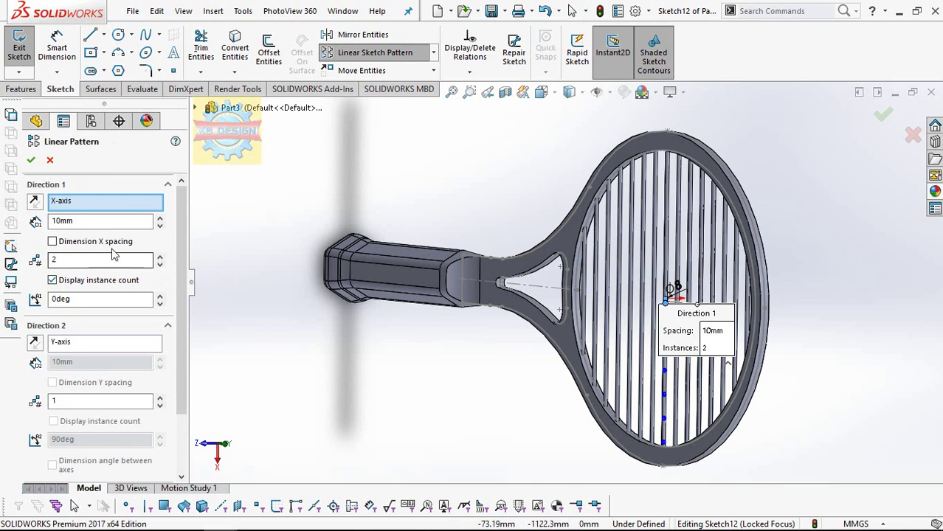
{"action": "left_click", "coordinate": [35, 203]}
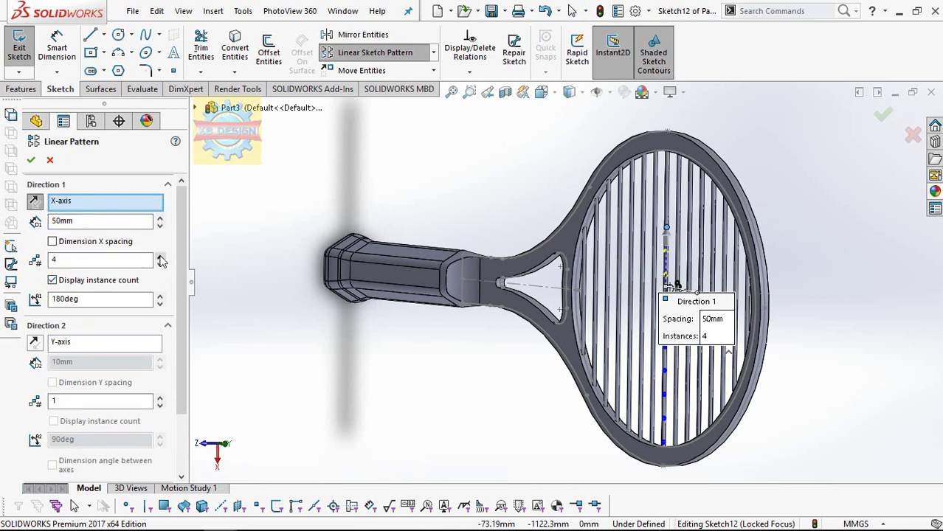
Finish the reversed pattern and extrude the circles up to the frame's inner face
{"action": "left_click", "coordinate": [31, 160]}
{"action": "left_click", "coordinate": [22, 89]}
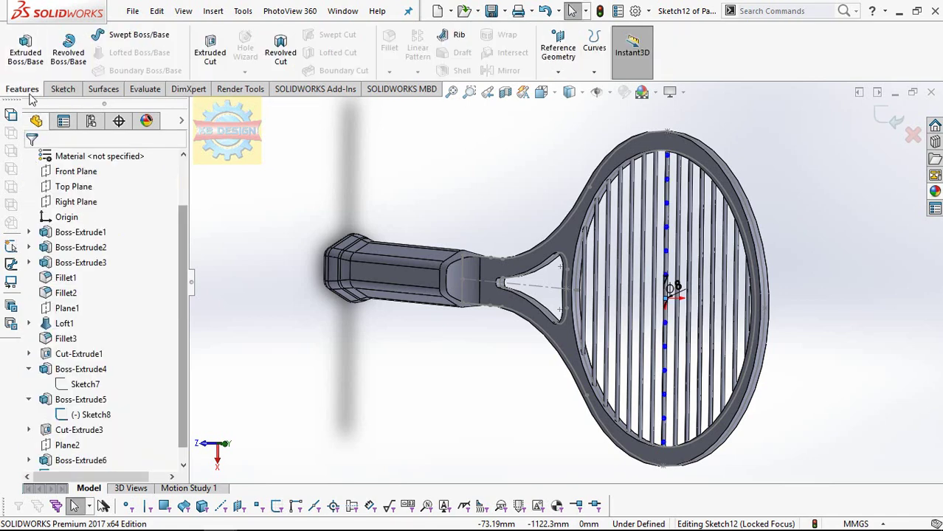
{"action": "left_click", "coordinate": [28, 50]}
{"action": "left_click", "coordinate": [81, 244]}
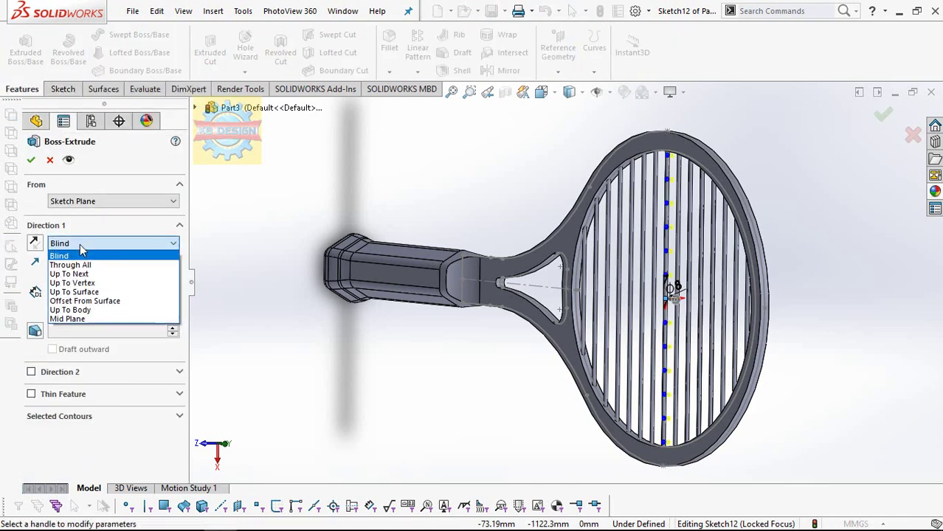
{"action": "left_click", "coordinate": [83, 272]}
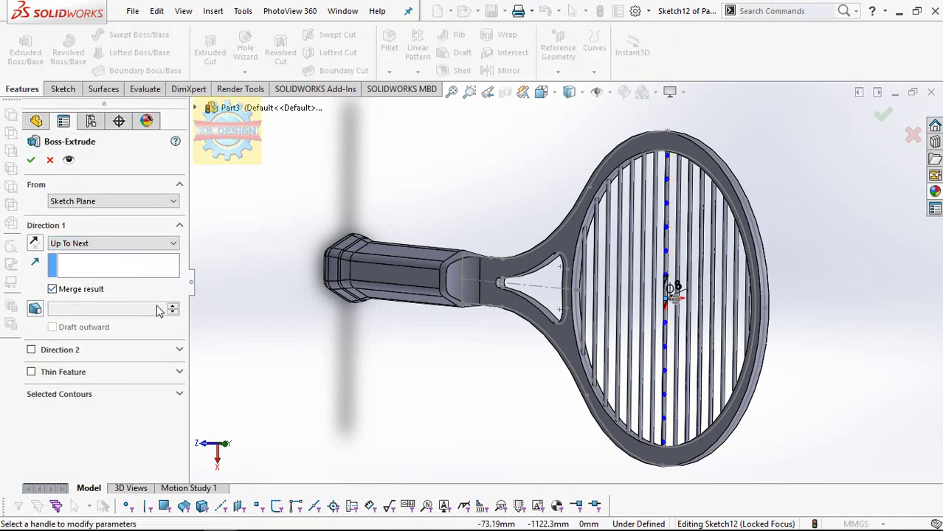
{"action": "scroll", "coordinate": [671, 294], "scroll_direction": "up", "scroll_amount": 5}
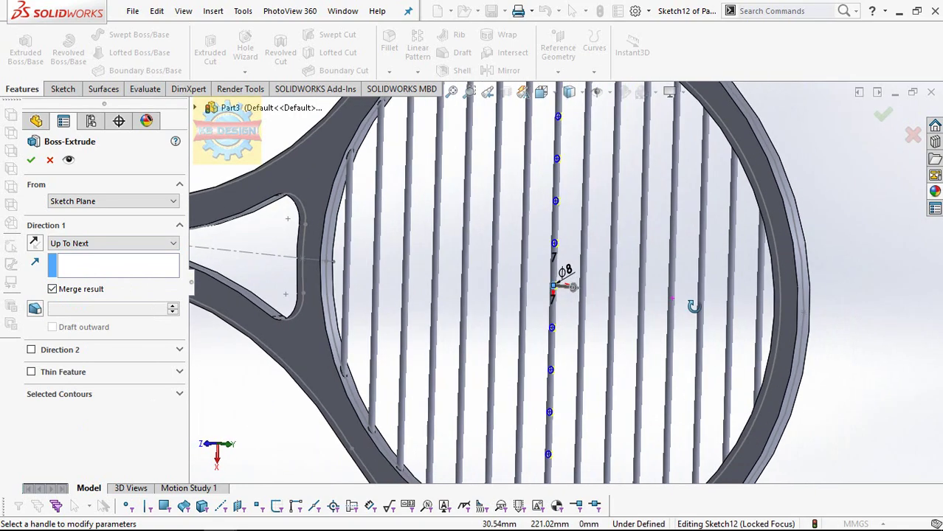
{"action": "middle_click_drag", "start_coordinate": [664, 306], "coordinate": [754, 310]}
{"action": "scroll", "coordinate": [755, 310], "scroll_direction": "down", "scroll_amount": 5}
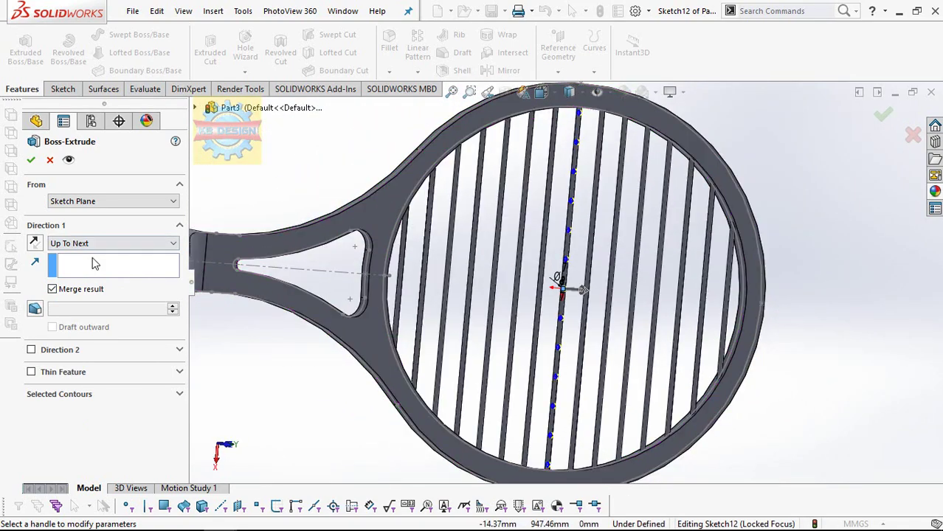
{"action": "left_click", "coordinate": [96, 244]}
{"action": "left_click", "coordinate": [74, 292]}
{"action": "scroll", "coordinate": [459, 256], "scroll_direction": "up", "scroll_amount": 3}
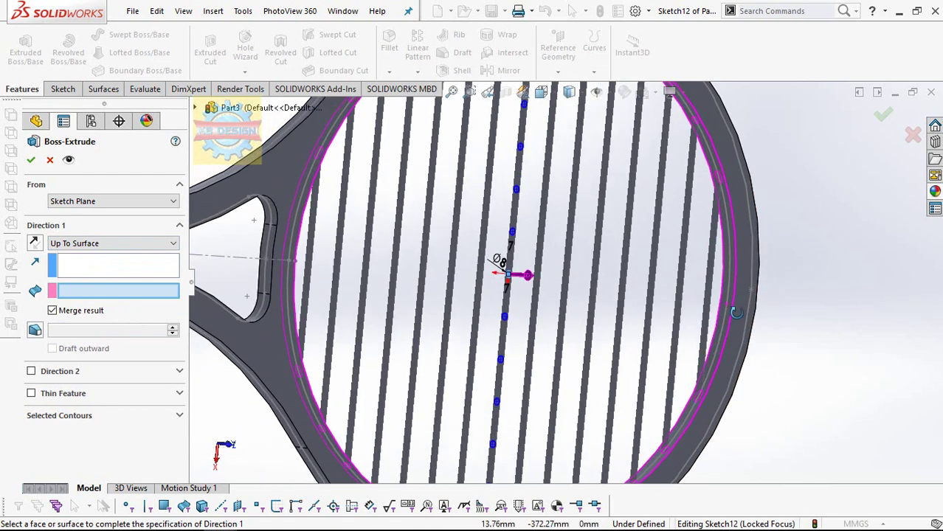
{"action": "left_click", "coordinate": [731, 307]}
{"action": "scroll", "coordinate": [509, 266], "scroll_direction": "down", "scroll_amount": 3}
{"action": "scroll", "coordinate": [517, 270], "scroll_direction": "down", "scroll_amount": 3}
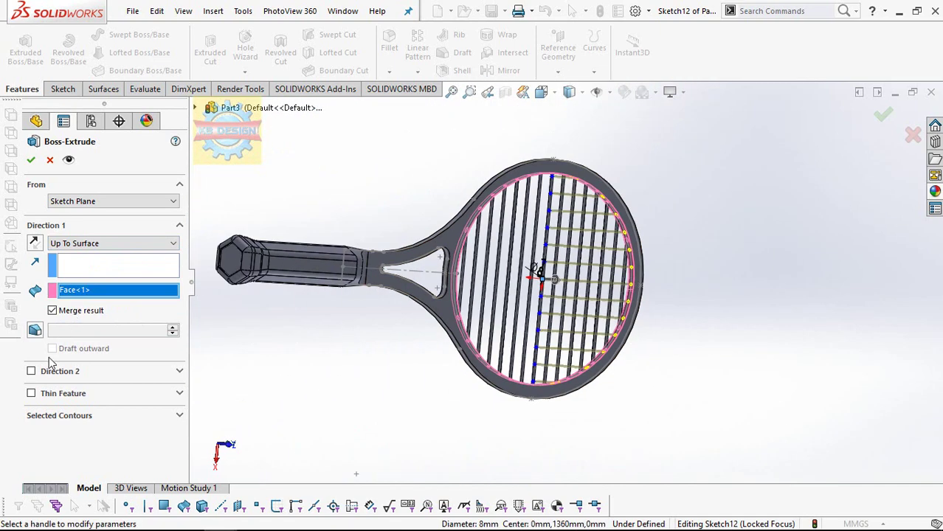
Extend the extrusion in the second direction to the opposite inner frame face
{"action": "left_click", "coordinate": [76, 373]}
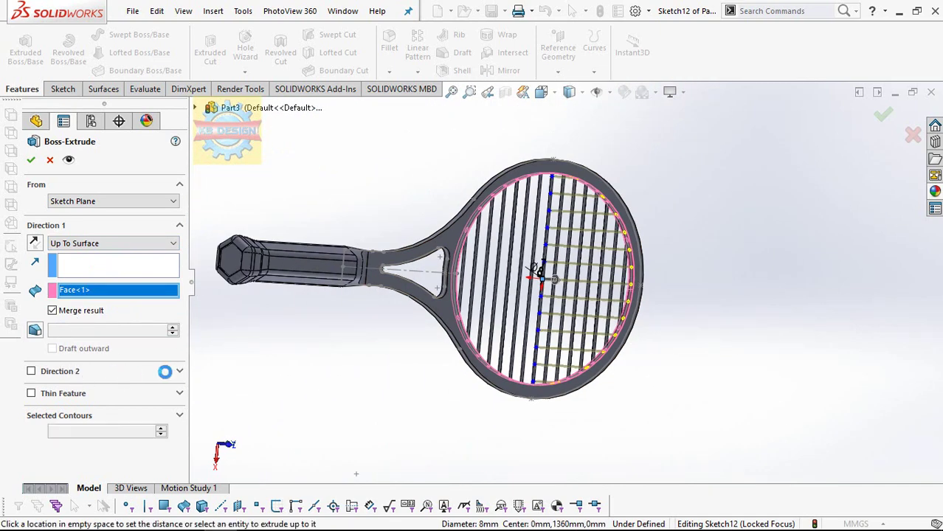
{"action": "left_click", "coordinate": [107, 388]}
{"action": "left_click", "coordinate": [74, 419]}
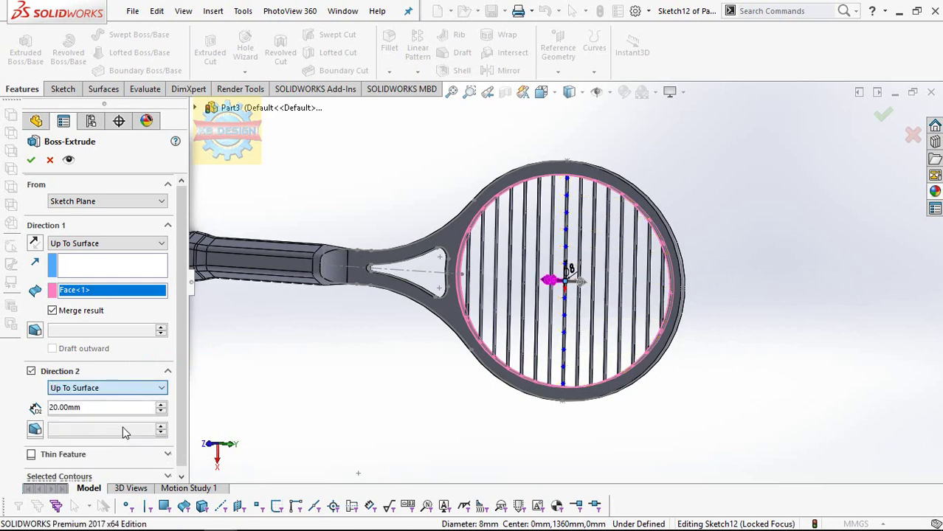
{"action": "scroll", "coordinate": [463, 290], "scroll_direction": "up", "scroll_amount": 3}
{"action": "left_click", "coordinate": [493, 286]}
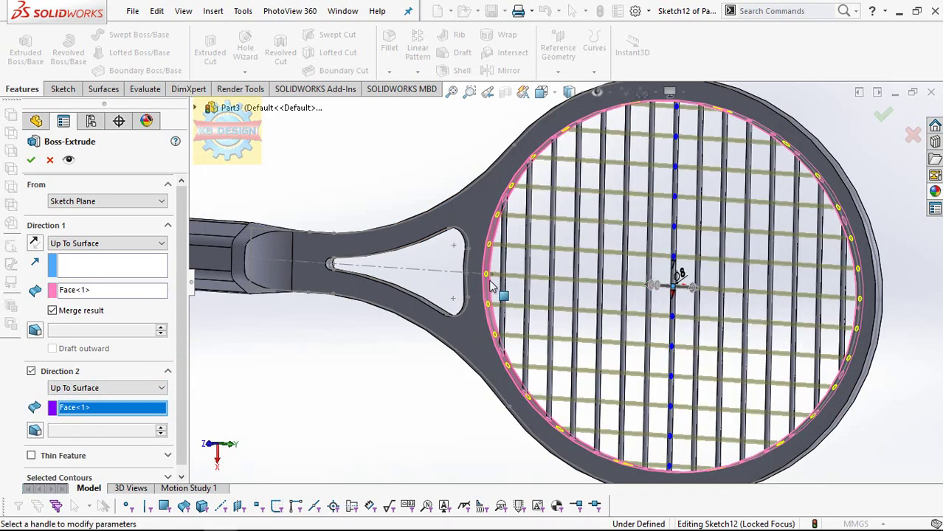
{"action": "key", "text": "Return"}
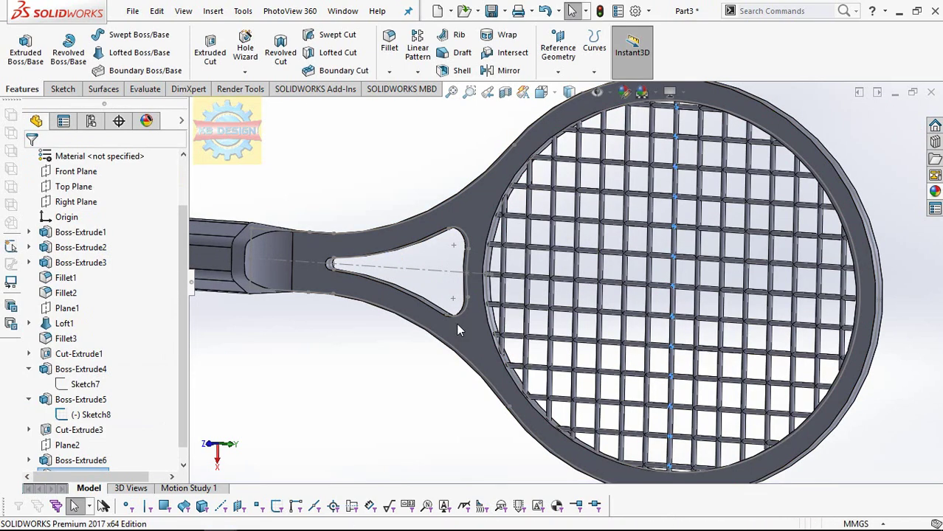
{"action": "scroll", "coordinate": [456, 322], "scroll_direction": "down", "scroll_amount": 3}
{"action": "mouse_move", "coordinate": [505, 384]}
{"action": "middle_mouse_down"}
{"action": "mouse_move", "coordinate": [587, 304]}
{"action": "mouse_move", "coordinate": [547, 332]}
{"action": "middle_mouse_up"}
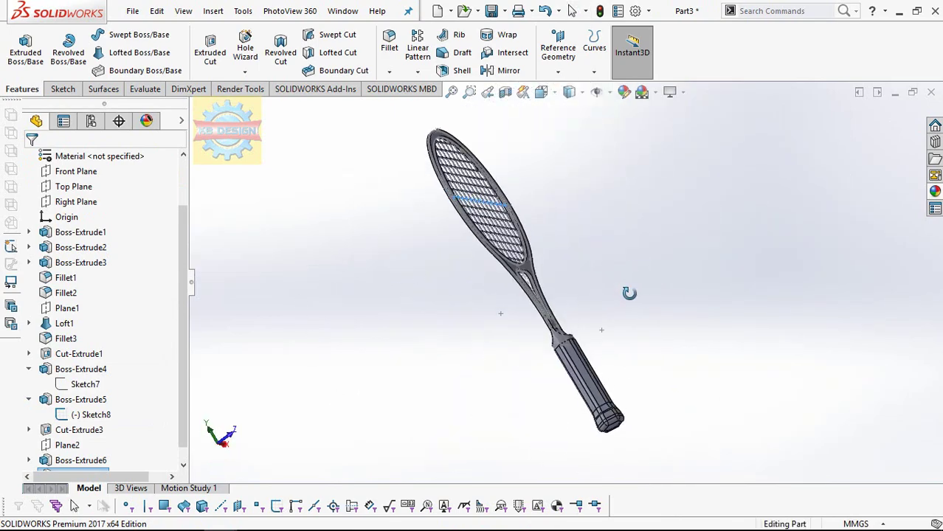